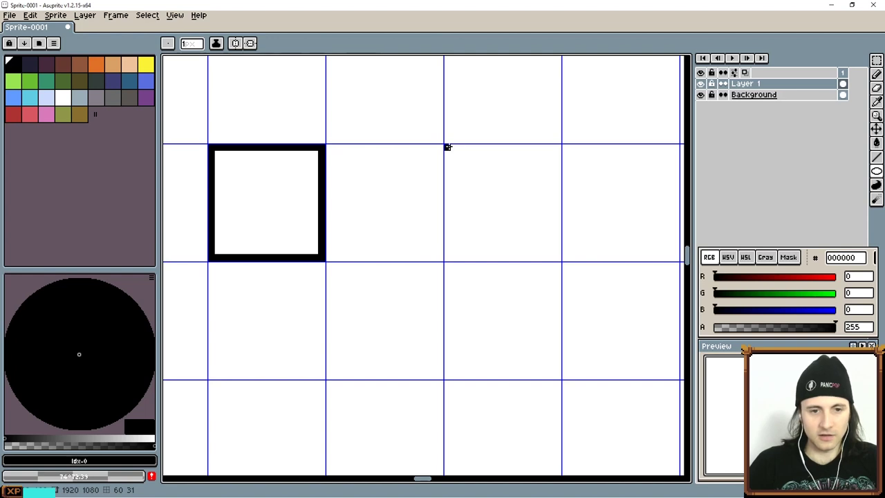
- Draw a black circle outline filling the grid cell two cells right of the square, and hide the grid
{"action": "left_click_drag", "start_coordinate": [447, 146], "coordinate": [557, 257]}
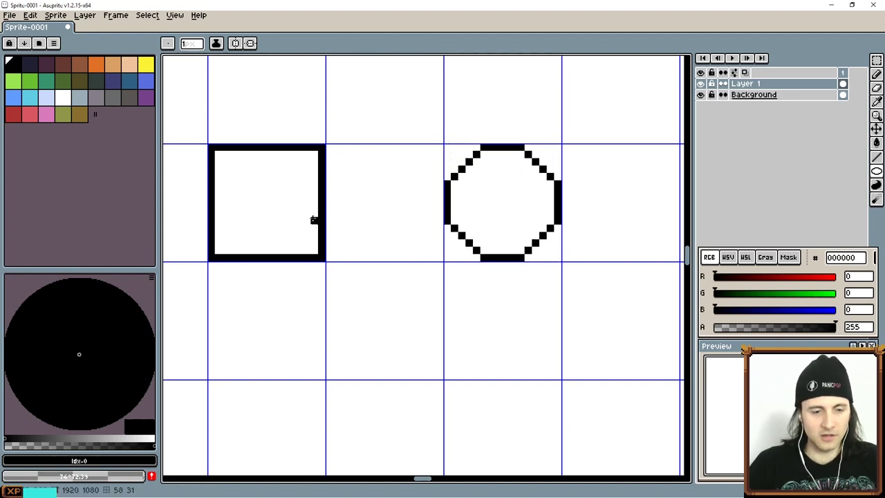
{"action": "left_click_drag", "start_coordinate": [314, 220], "coordinate": [366, 235]}
{"action": "key", "text": "ctrl+apostrophe"}
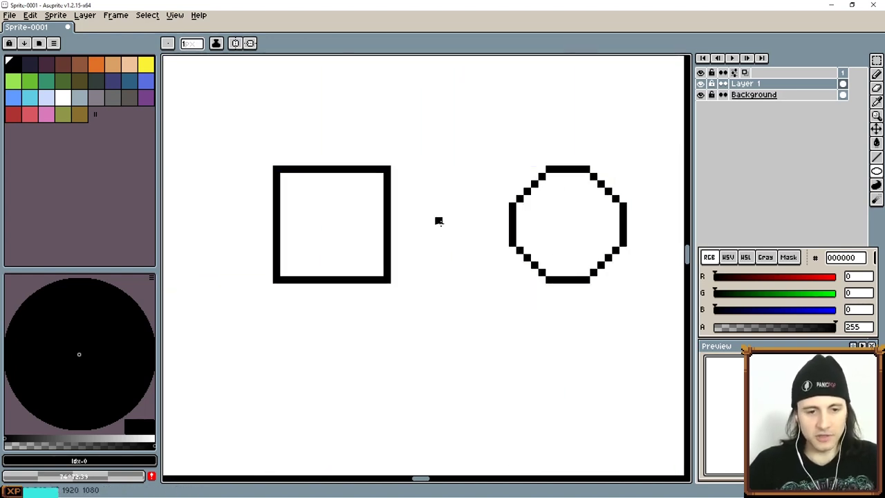
- Fill the inside of the black square with brown #8f563b using the Paint Bucket
{"action": "left_click_drag", "start_coordinate": [439, 221], "coordinate": [484, 219]}
{"action": "scroll", "coordinate": [419, 245], "scroll_direction": "down", "scroll_amount": 1}
{"action": "scroll", "coordinate": [415, 251], "scroll_direction": "up", "scroll_amount": 3}
{"action": "left_click_drag", "start_coordinate": [414, 207], "coordinate": [406, 220]}
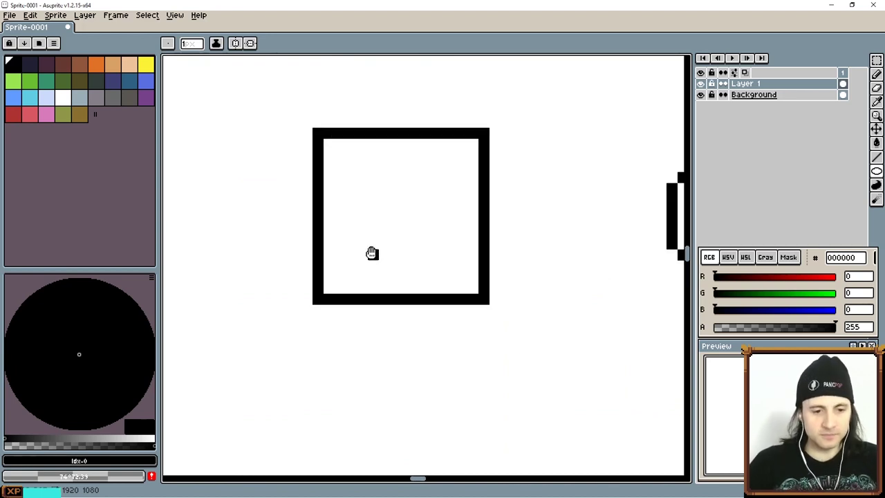
{"action": "left_click_drag", "start_coordinate": [372, 253], "coordinate": [380, 248]}
{"action": "key", "text": "i"}
{"action": "key", "text": "e"}
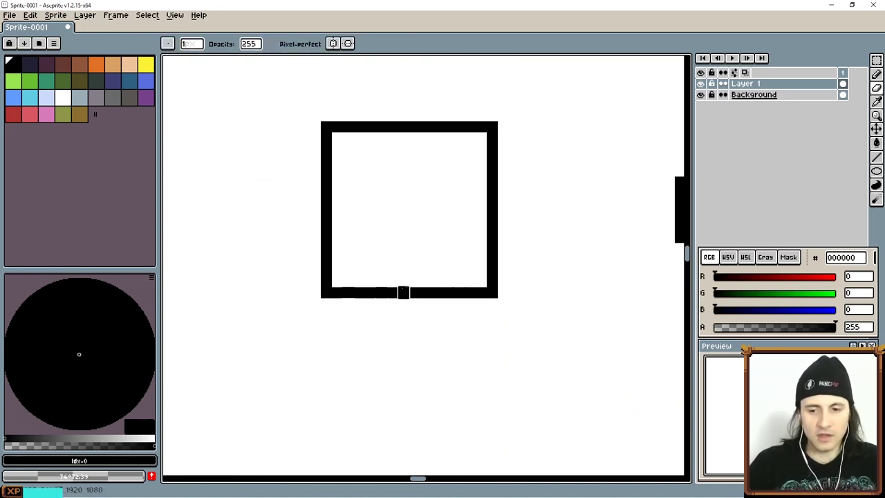
{"action": "left_click", "coordinate": [80, 65]}
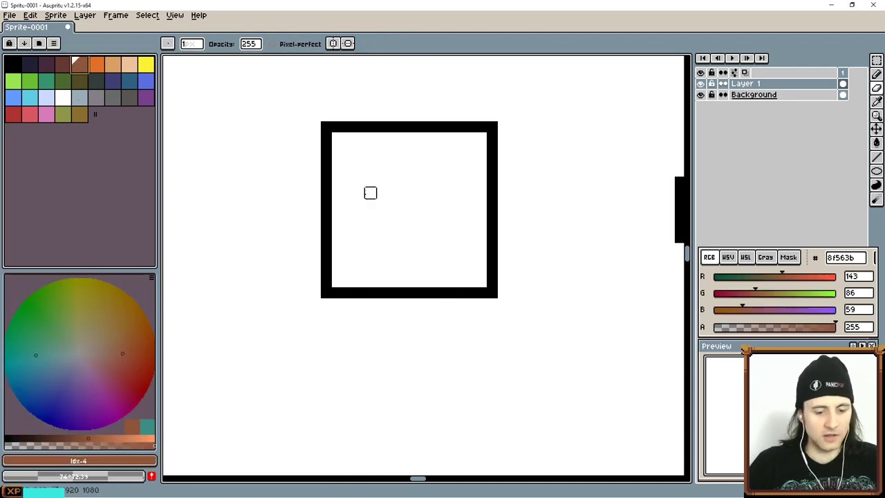
{"action": "key", "text": "g"}
{"action": "left_click", "coordinate": [392, 224]}
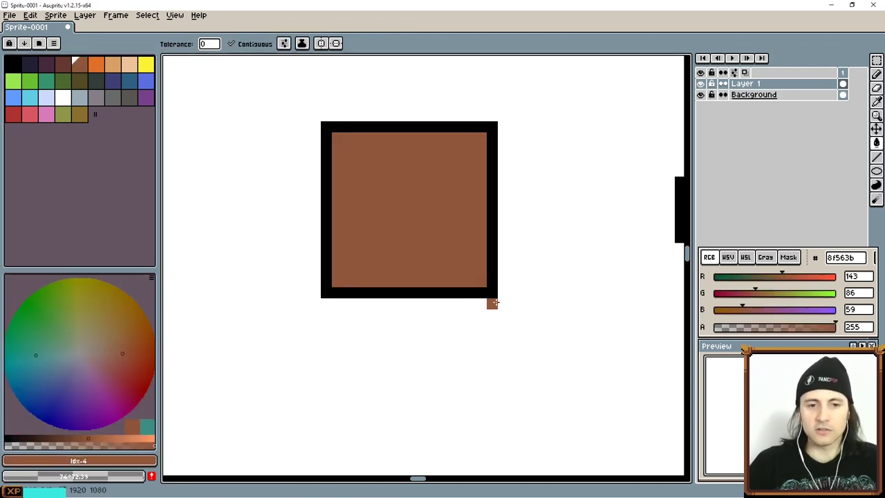
- Recolour the square's bottom edge brown with the Pencil, leaving the black corner pixels on both sides
{"action": "left_click_drag", "start_coordinate": [452, 271], "coordinate": [476, 274]}
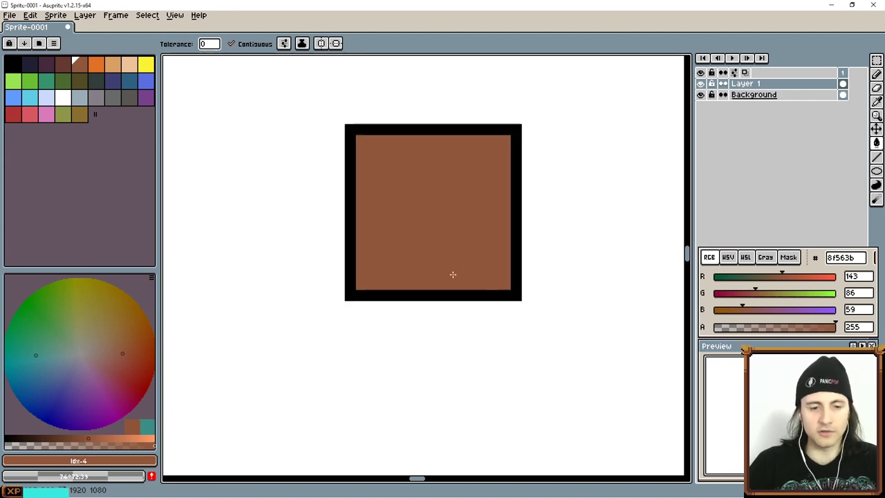
{"action": "key", "text": "b"}
{"action": "left_click_drag", "start_coordinate": [360, 295], "coordinate": [504, 293]}
{"action": "key", "text": "alt"}
{"action": "left_click_drag", "start_coordinate": [359, 295], "coordinate": [500, 293]}
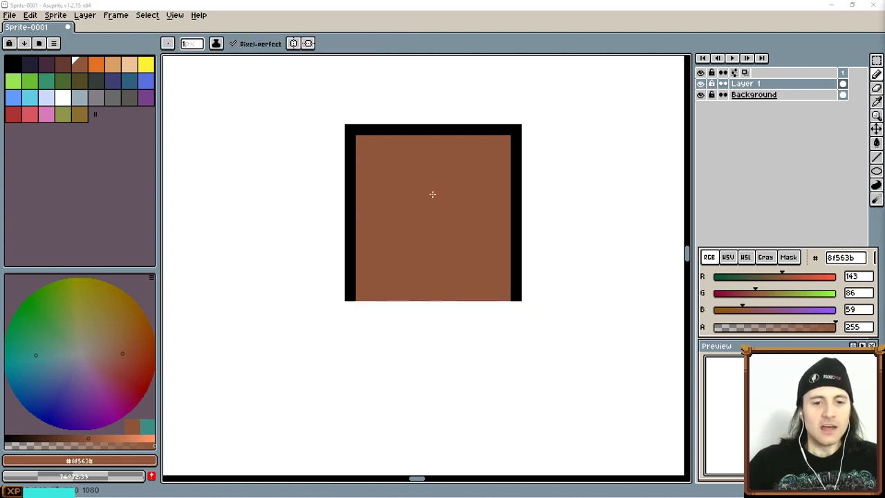
- Fill the inside of the circle with red #ac3232 using the Paint Bucket
{"action": "left_click_drag", "start_coordinate": [438, 217], "coordinate": [340, 203]}
{"action": "left_click_drag", "start_coordinate": [644, 235], "coordinate": [460, 234]}
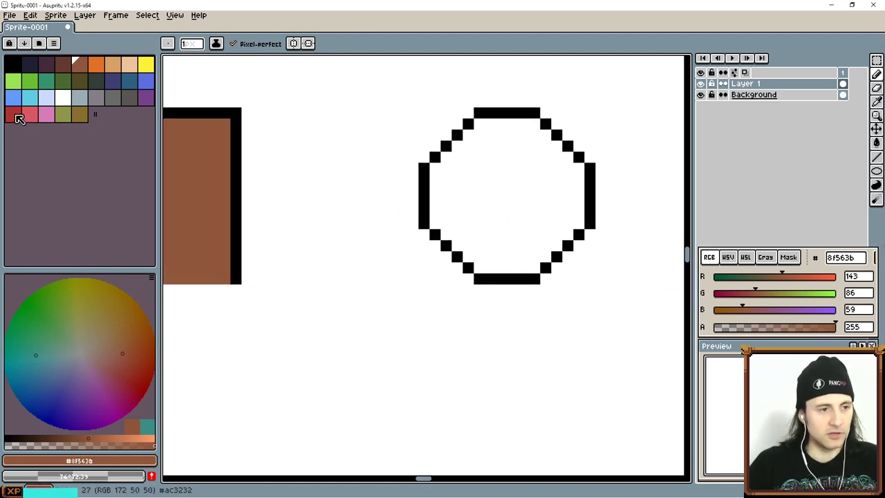
{"action": "left_click", "coordinate": [29, 80]}
{"action": "left_click", "coordinate": [501, 190]}
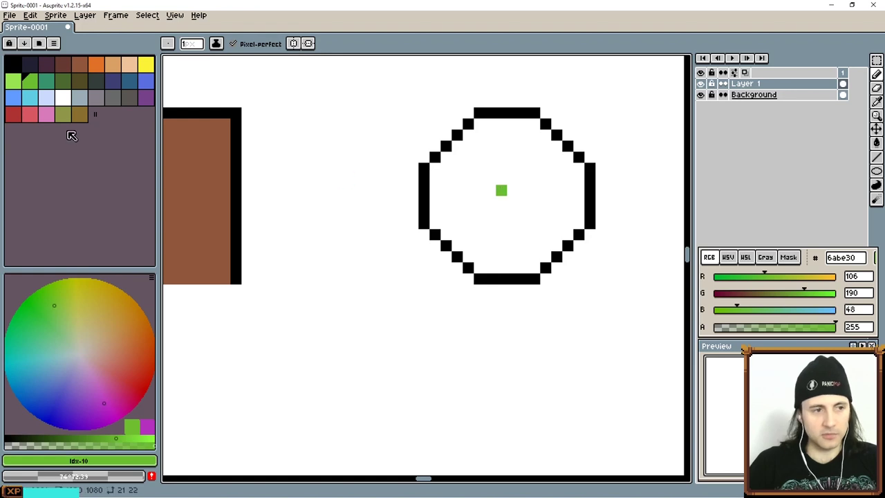
{"action": "left_click", "coordinate": [14, 114]}
{"action": "key", "text": "g"}
{"action": "left_click", "coordinate": [523, 190]}
{"action": "left_click", "coordinate": [502, 191]}
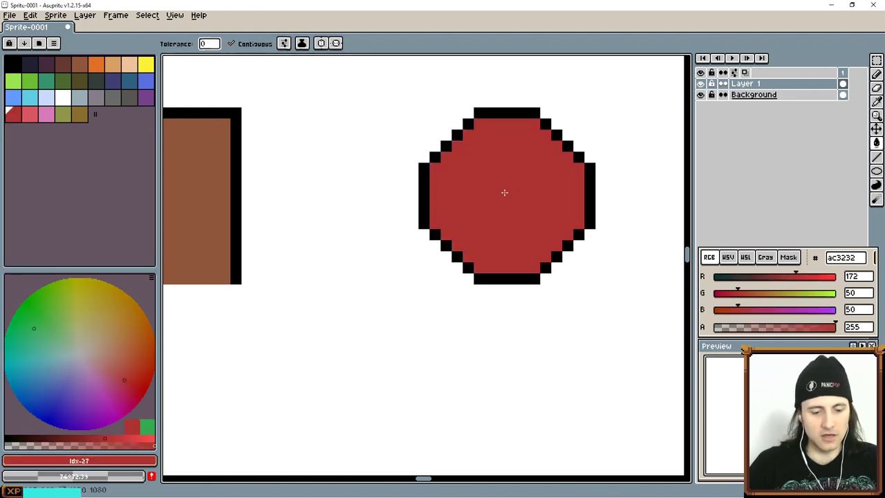
- Sample the square's brown fill as the drawing colour and return to the Pencil tool
{"action": "key", "text": "b"}
{"action": "left_click_drag", "start_coordinate": [294, 211], "coordinate": [418, 240]}
{"action": "scroll", "coordinate": [425, 217], "scroll_direction": "down", "scroll_amount": 1}
{"action": "left_click_drag", "start_coordinate": [314, 223], "coordinate": [351, 204]}
{"action": "scroll", "coordinate": [404, 220], "scroll_direction": "up", "scroll_amount": 1}
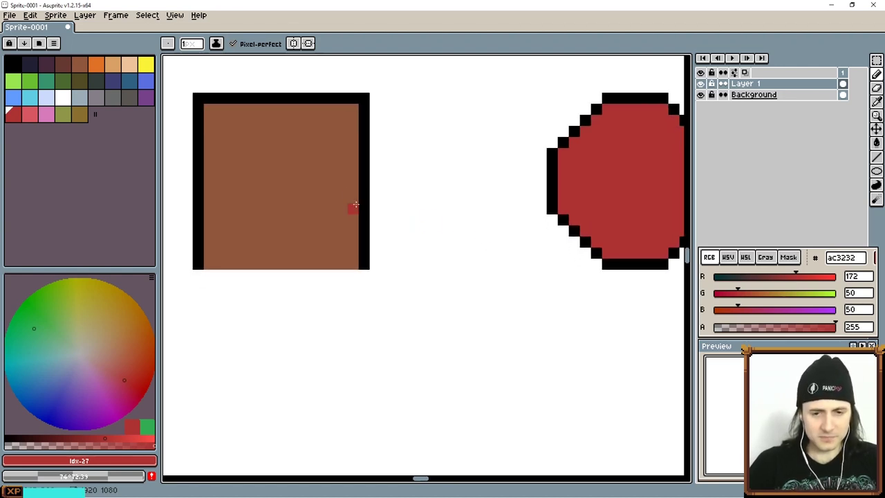
{"action": "left_click_drag", "start_coordinate": [446, 230], "coordinate": [500, 244]}
{"action": "key", "text": "i"}
{"action": "left_click", "coordinate": [338, 194]}
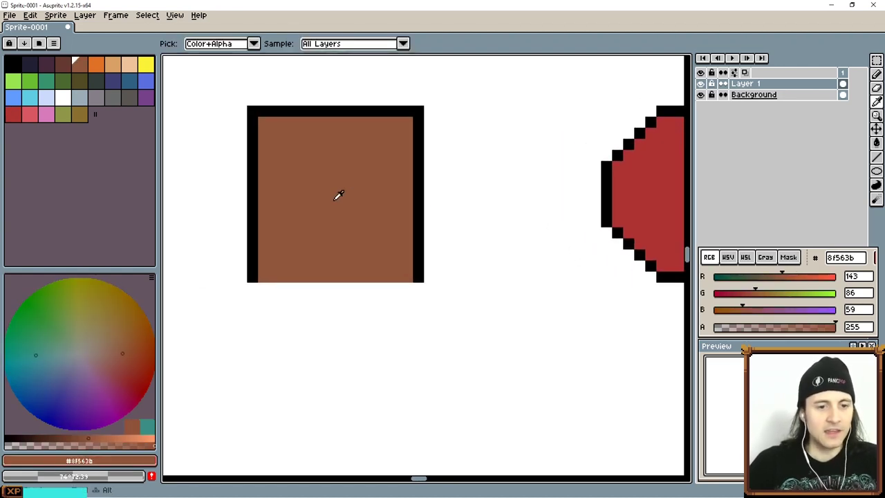
{"action": "mouse_move", "coordinate": [373, 246]}
{"action": "left_mouse_down"}
{"action": "mouse_move", "coordinate": [403, 215]}
{"action": "mouse_move", "coordinate": [422, 212]}
{"action": "left_mouse_up"}
{"action": "key", "text": "b"}
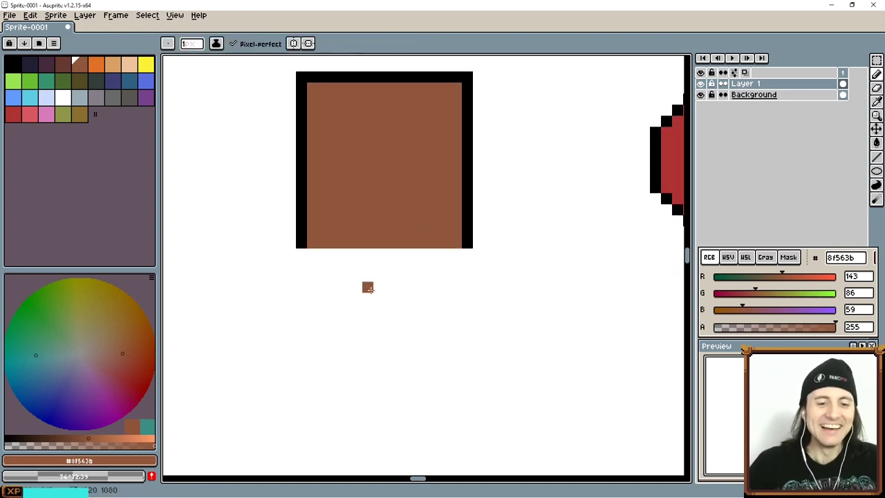
{"action": "left_click_drag", "start_coordinate": [368, 298], "coordinate": [379, 271]}
{"action": "left_click_drag", "start_coordinate": [382, 229], "coordinate": [350, 286]}
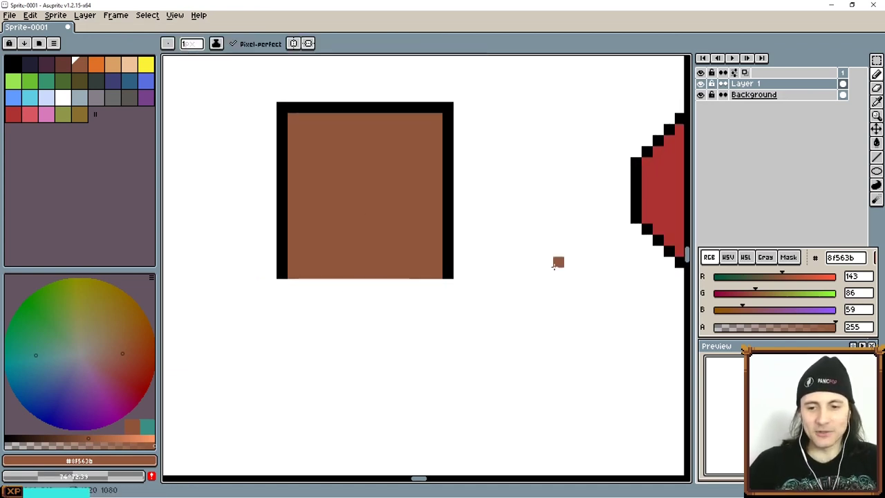
- Detach the colour sliders as a floating window, enlarge it, and compare the RGB and HSV modes, ending on HSV
{"action": "left_click_drag", "start_coordinate": [790, 270], "coordinate": [309, 163]}
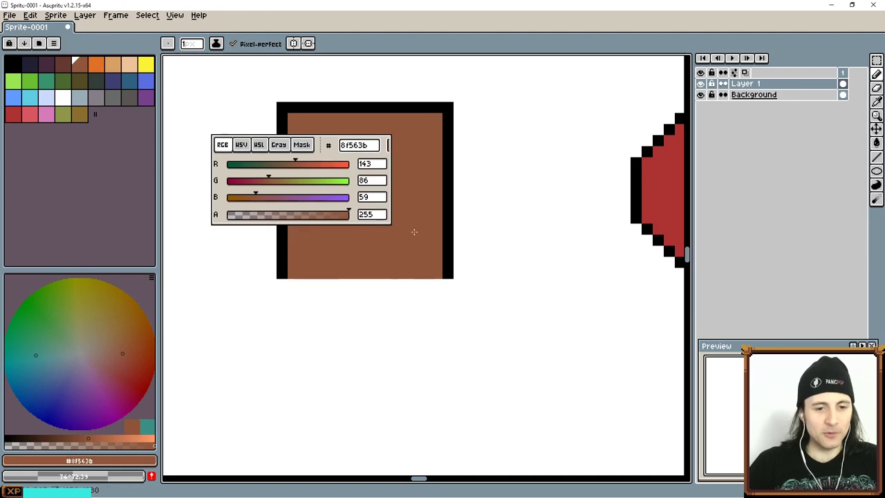
{"action": "left_click_drag", "start_coordinate": [392, 225], "coordinate": [622, 343]}
{"action": "left_click", "coordinate": [241, 145]}
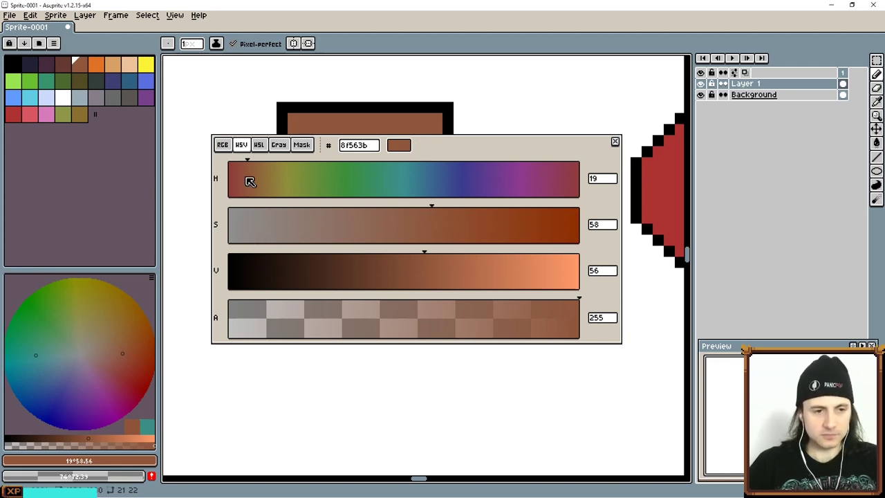
{"action": "left_click", "coordinate": [222, 144]}
{"action": "left_click", "coordinate": [238, 145]}
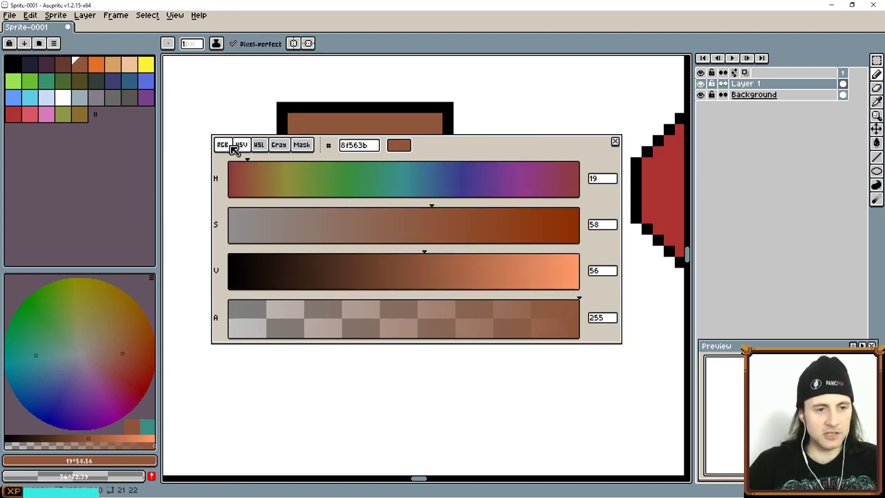
{"action": "left_click", "coordinate": [230, 146]}
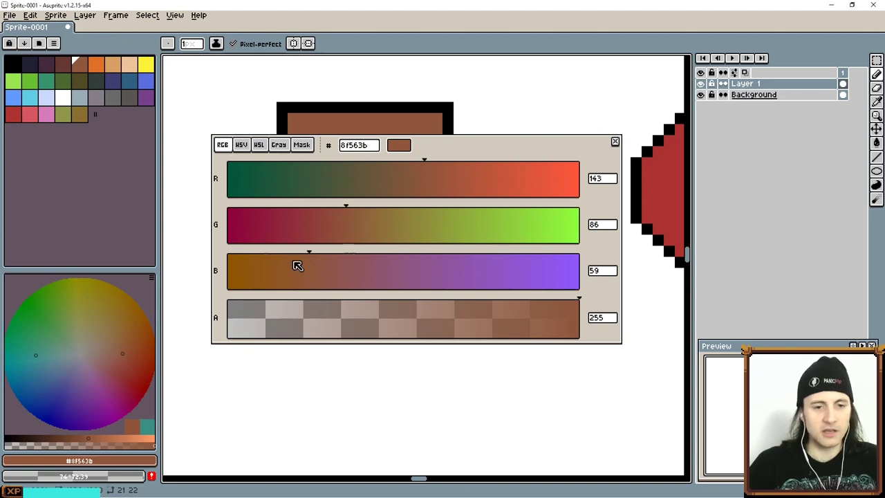
{"action": "left_click", "coordinate": [240, 145]}
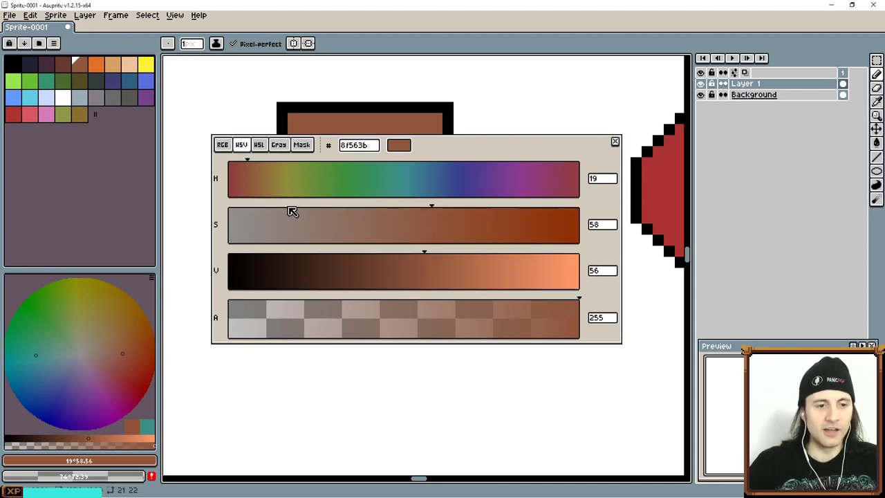
- Set the brown's hue to 30 and saturation to 48, and lower its value slightly
{"action": "left_click_drag", "start_coordinate": [296, 174], "coordinate": [262, 179]}
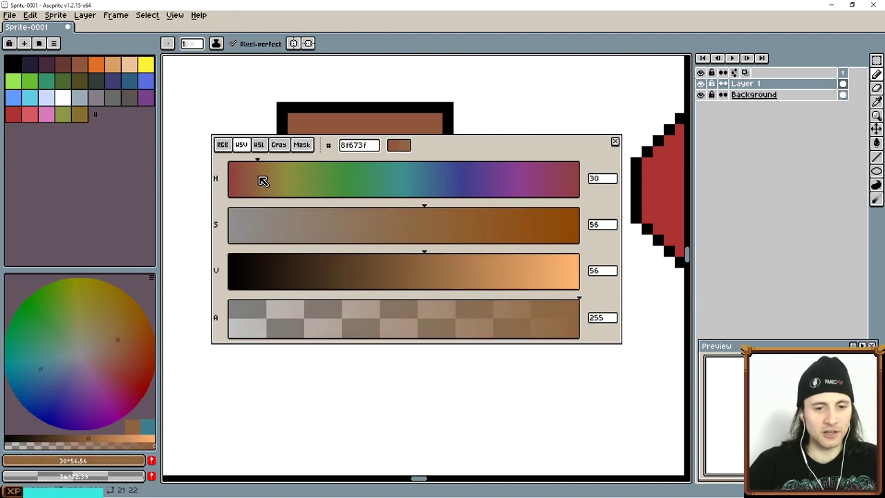
{"action": "left_click_drag", "start_coordinate": [428, 224], "coordinate": [401, 223]}
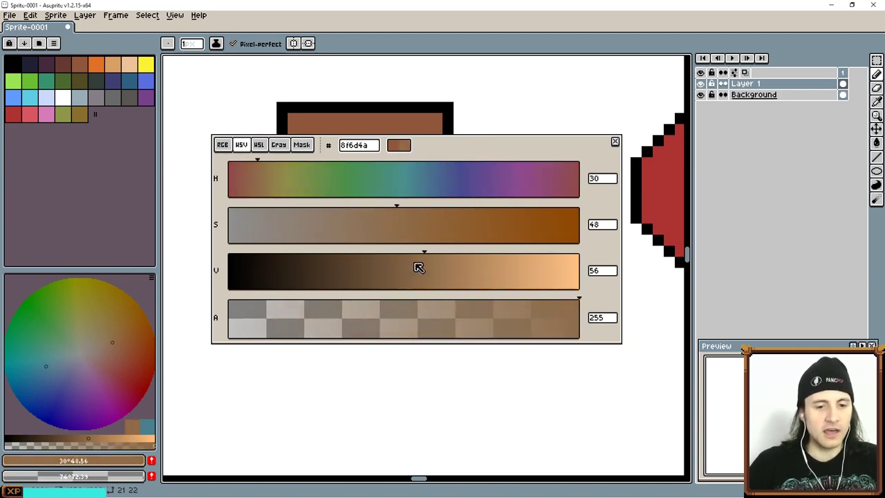
{"action": "mouse_move", "coordinate": [419, 264]}
{"action": "left_mouse_down"}
{"action": "mouse_move", "coordinate": [256, 272]}
{"action": "mouse_move", "coordinate": [548, 272]}
{"action": "mouse_move", "coordinate": [405, 270]}
{"action": "left_mouse_up"}
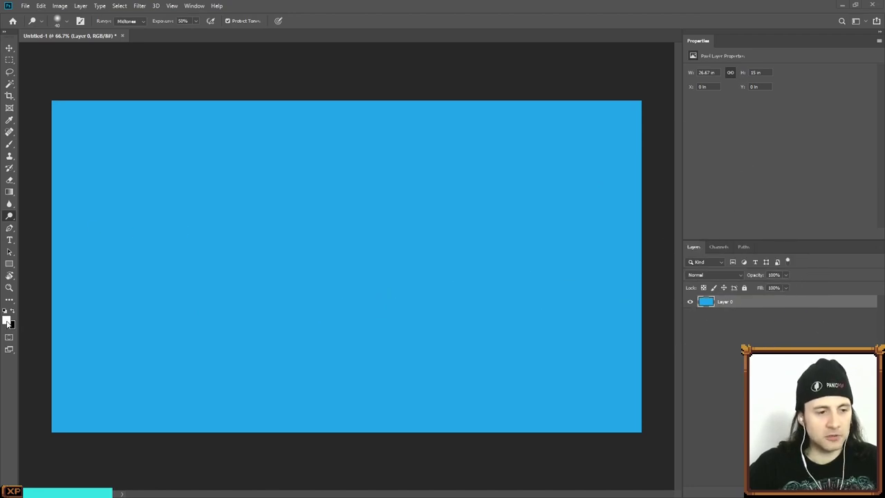
- Switch to Photoshop and view the foreground Color Picker, closing it without changing the colour
{"action": "left_click", "coordinate": [7, 320]}
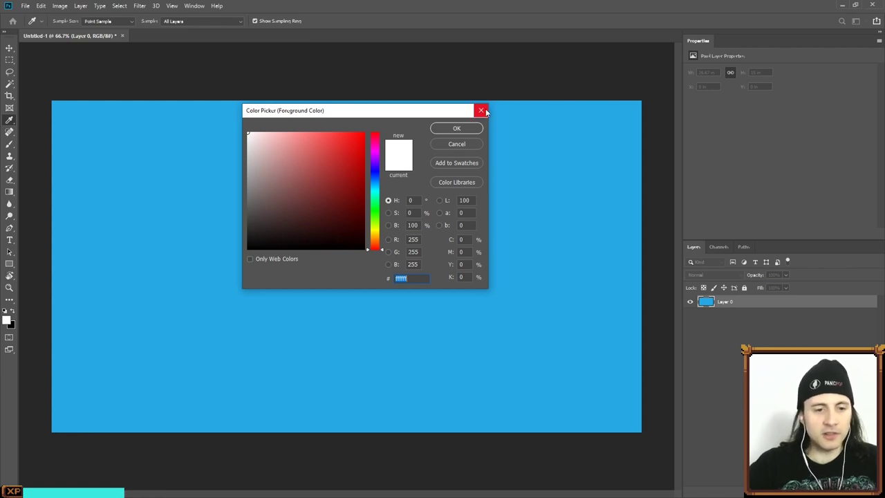
{"action": "left_click", "coordinate": [482, 111]}
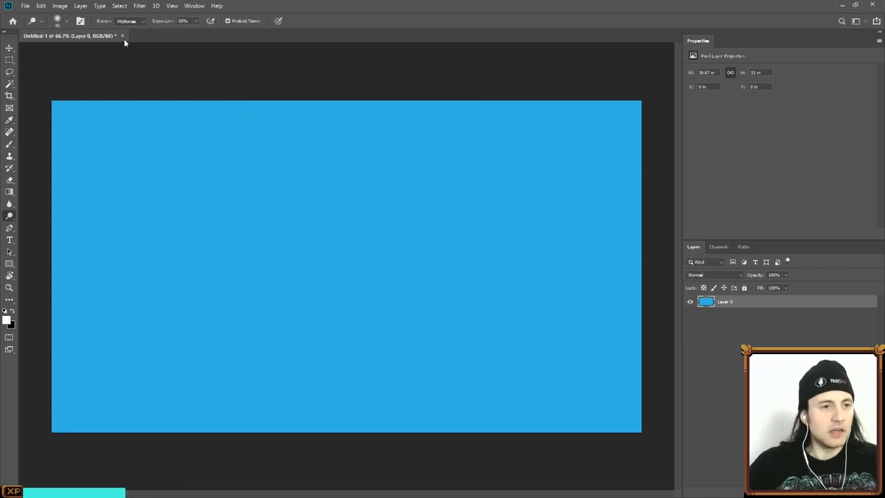
- Show the Color panel and enlarge it so the colour wheel is bigger
{"action": "left_click", "coordinate": [193, 6]}
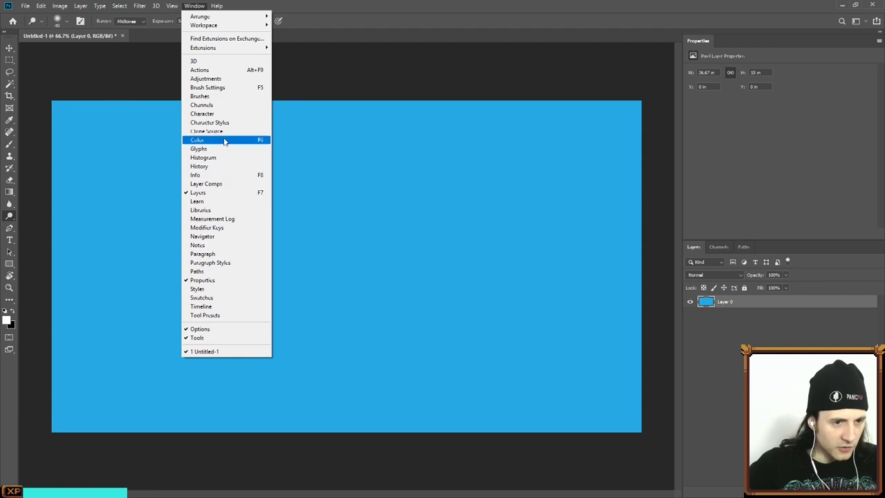
{"action": "left_click", "coordinate": [224, 141]}
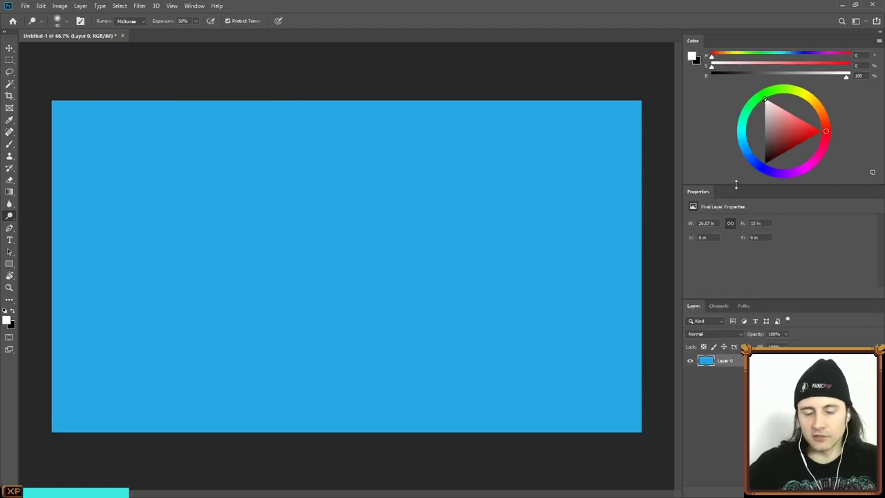
{"action": "left_click_drag", "start_coordinate": [736, 184], "coordinate": [730, 276]}
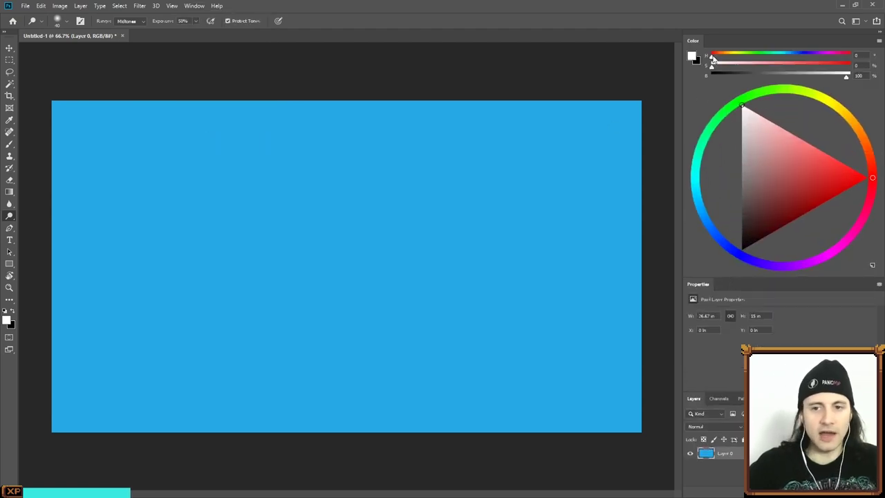
- Set the foreground colour to hue 27, saturation 10% and brightness about 12%
{"action": "left_click_drag", "start_coordinate": [715, 59], "coordinate": [725, 66]}
{"action": "left_click", "coordinate": [729, 74]}
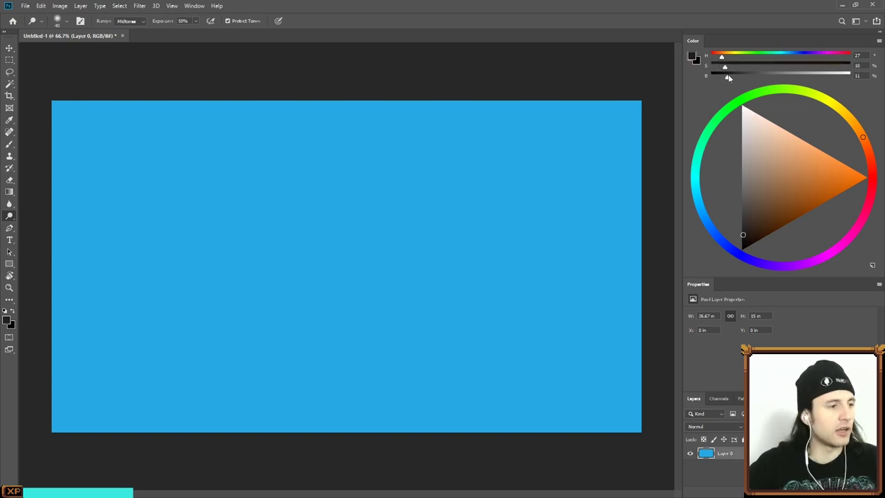
- Change the Color panel display to Hue Cube, to HSB Sliders, and back to Color Wheel
{"action": "left_click", "coordinate": [879, 41]}
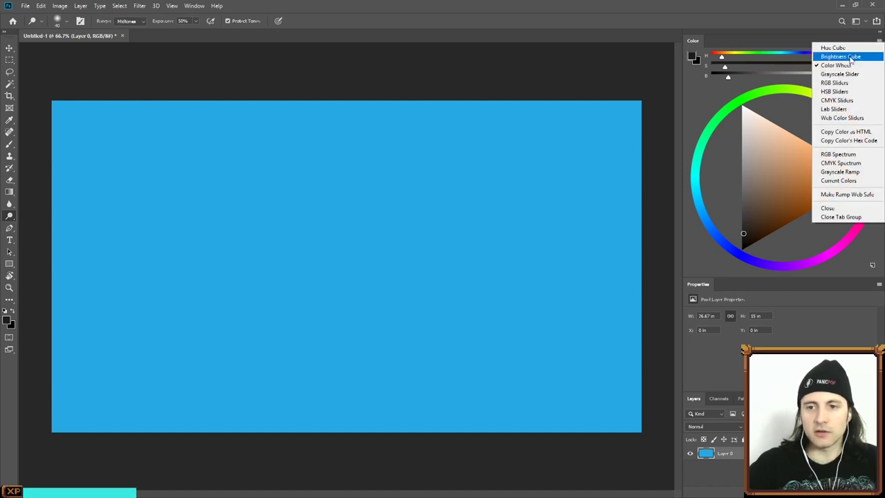
{"action": "left_click", "coordinate": [833, 48]}
{"action": "left_click", "coordinate": [879, 41]}
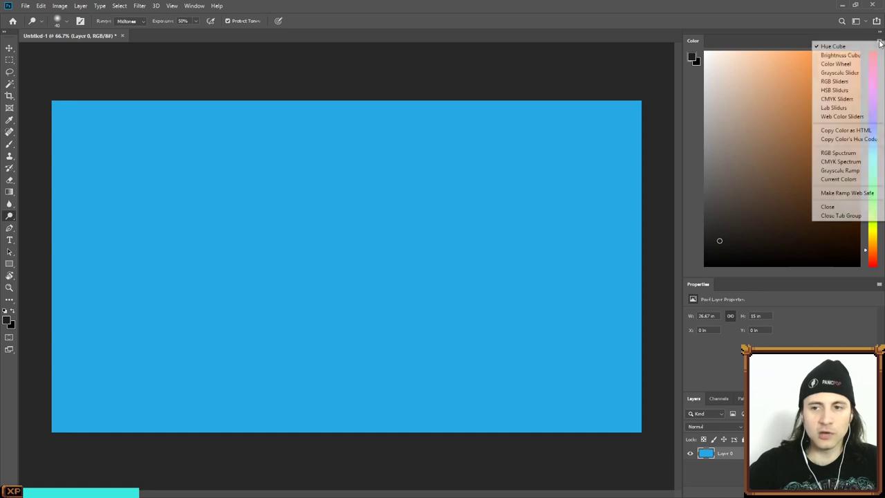
{"action": "left_click", "coordinate": [833, 91]}
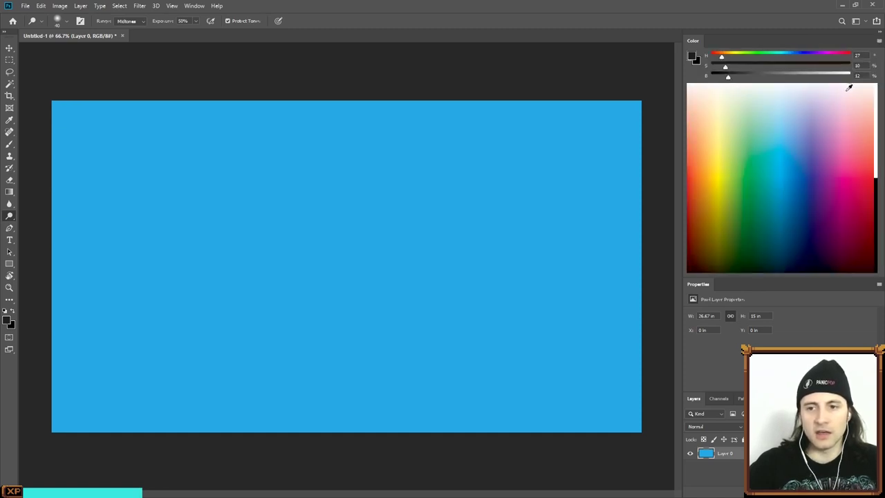
{"action": "left_click", "coordinate": [880, 41]}
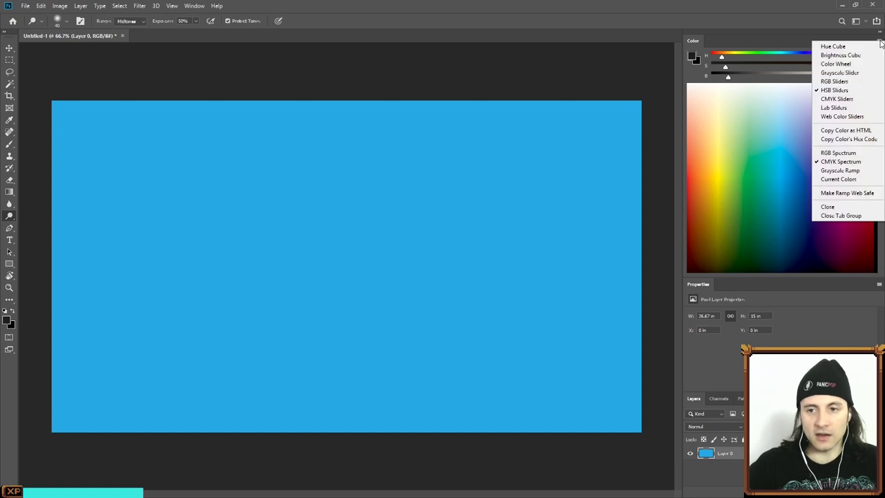
{"action": "left_click", "coordinate": [836, 63]}
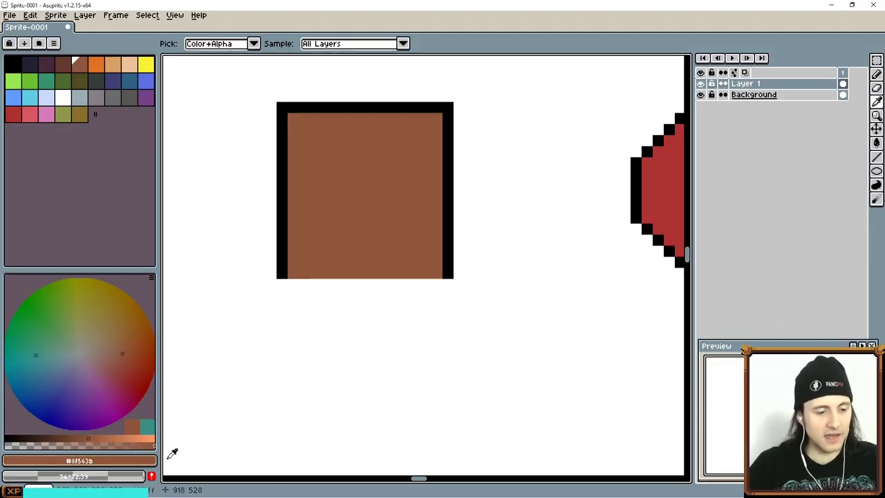
- Open the foreground colour editor in HSV mode, enlarge it and place it below the brown square
{"action": "left_click", "coordinate": [127, 465]}
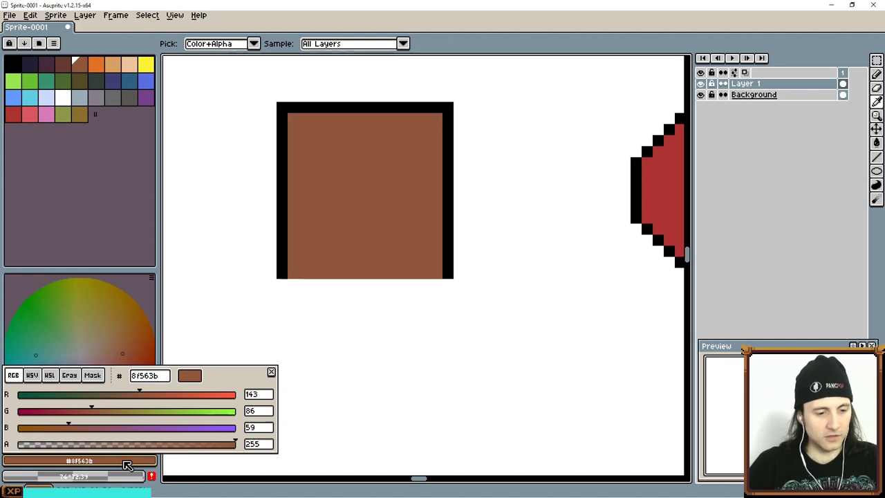
{"action": "left_click_drag", "start_coordinate": [219, 379], "coordinate": [498, 186]}
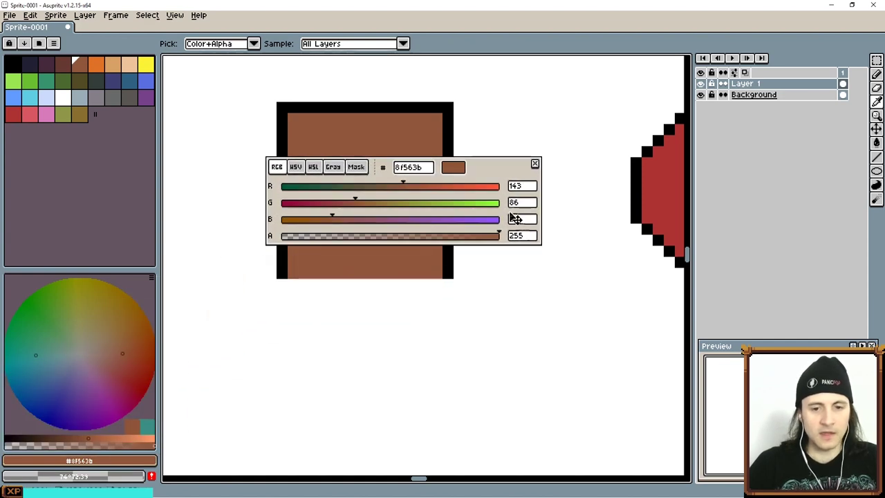
{"action": "left_click_drag", "start_coordinate": [543, 242], "coordinate": [609, 375]}
{"action": "left_click", "coordinate": [296, 166]}
{"action": "left_click_drag", "start_coordinate": [515, 166], "coordinate": [515, 284]}
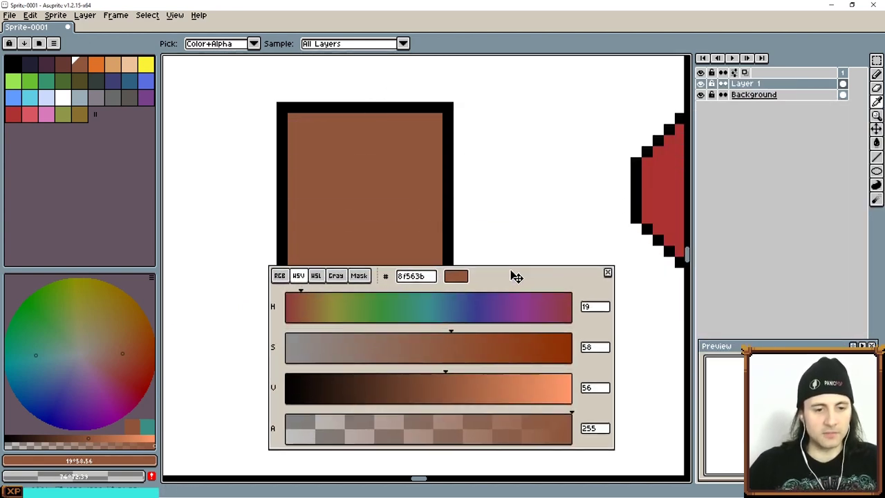
{"action": "left_click_drag", "start_coordinate": [503, 218], "coordinate": [561, 182]}
{"action": "left_click_drag", "start_coordinate": [532, 281], "coordinate": [524, 264]}
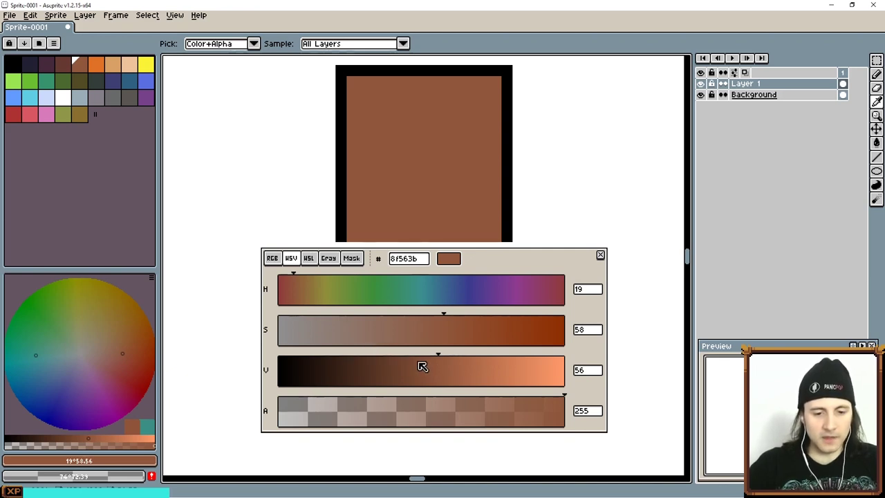
- Darken the foreground brown to value 49 and use it to shade the lower part of the square below a straight horizontal line
{"action": "left_click", "coordinate": [419, 363]}
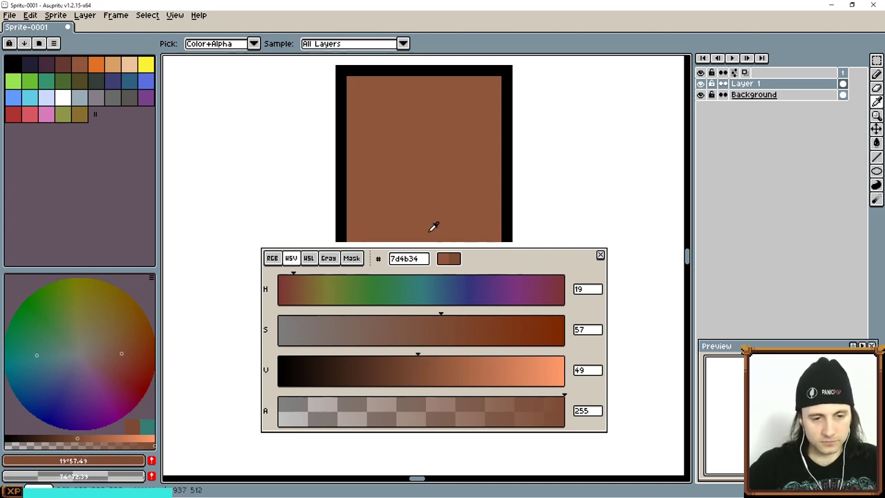
{"action": "key", "text": "b"}
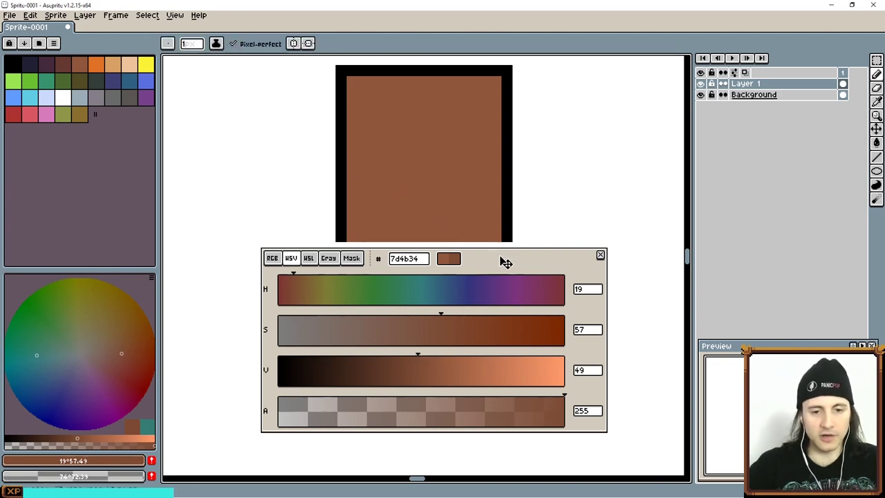
{"action": "left_click_drag", "start_coordinate": [505, 262], "coordinate": [502, 283]}
{"action": "left_click_drag", "start_coordinate": [349, 181], "coordinate": [486, 180]}
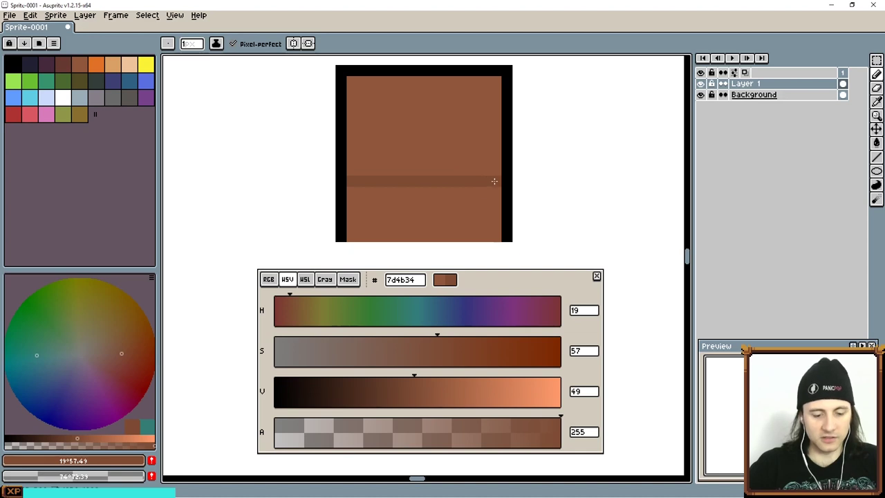
{"action": "key", "text": "g"}
{"action": "left_click", "coordinate": [426, 209]}
{"action": "scroll", "coordinate": [426, 208], "scroll_direction": "down", "scroll_amount": 1}
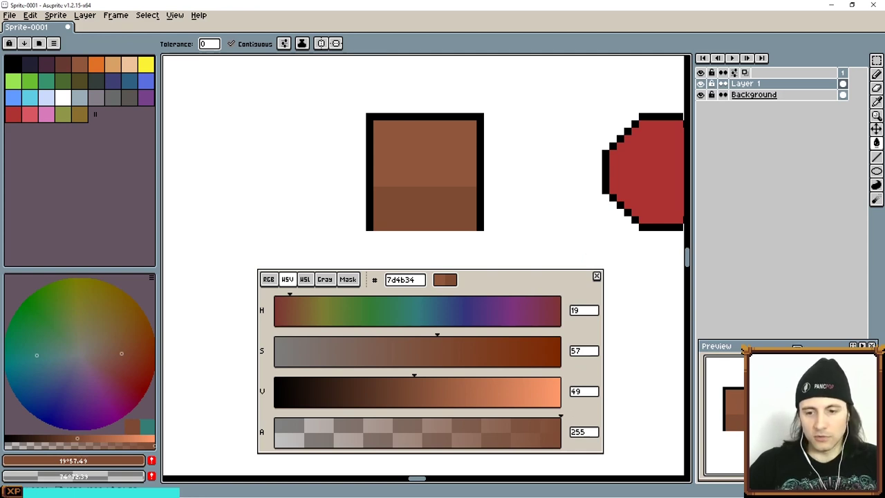
- Move the Preview window clear of the webcam area and refill the square's shadow band with the brown darkened to value 43
{"action": "left_click_drag", "start_coordinate": [797, 348], "coordinate": [797, 212]}
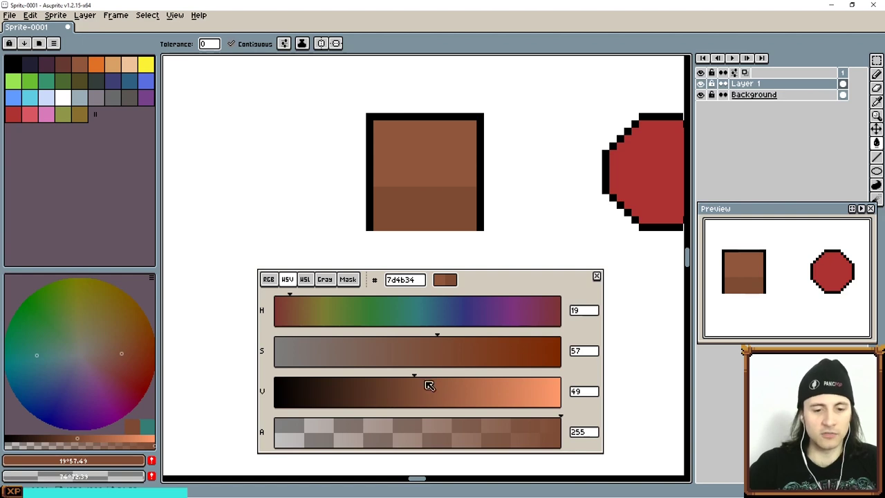
{"action": "left_click", "coordinate": [399, 381]}
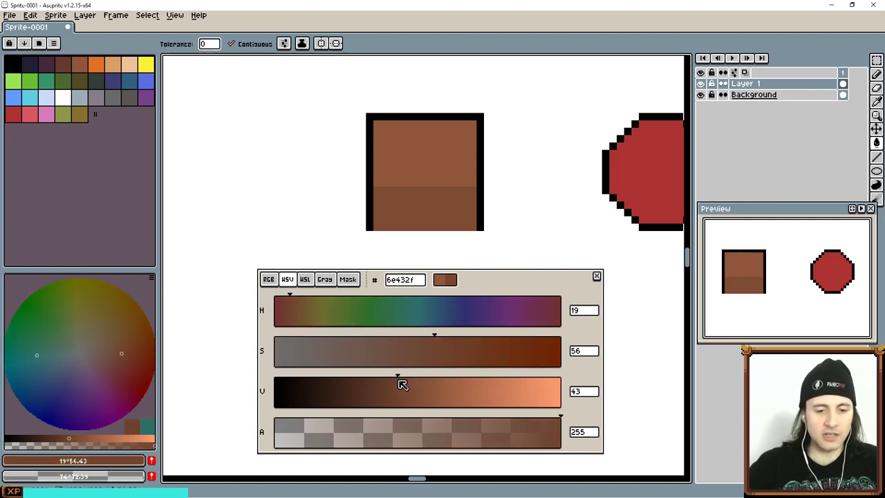
{"action": "left_click", "coordinate": [420, 206]}
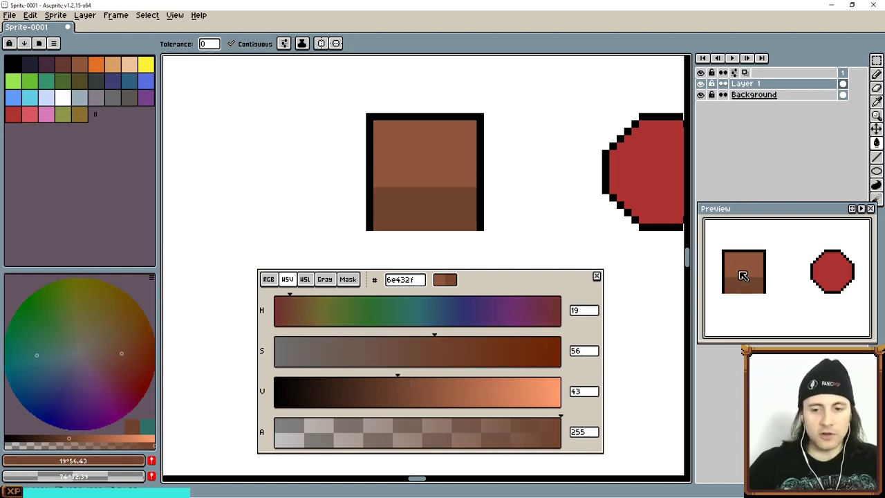
- Examine the contrast between the square's base and shadow browns at several zoom levels and in the preview
{"action": "scroll", "coordinate": [460, 168], "scroll_direction": "up", "scroll_amount": 2}
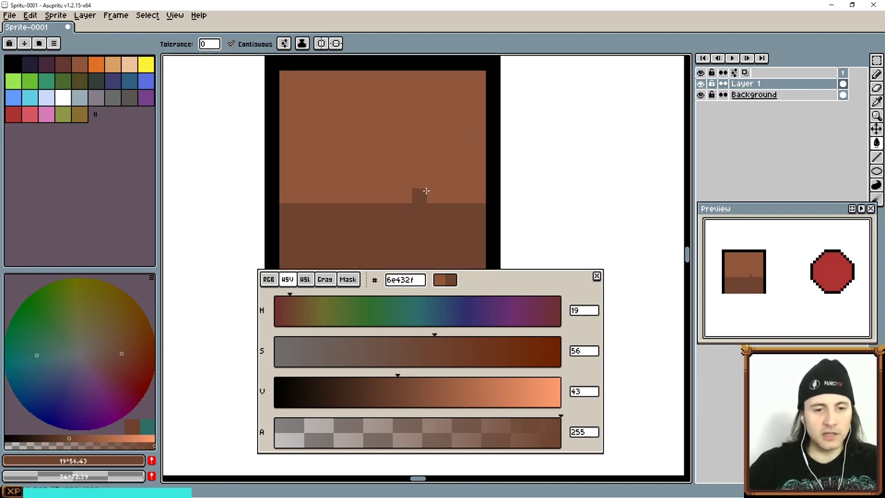
{"action": "scroll", "coordinate": [421, 193], "scroll_direction": "down", "scroll_amount": 1}
{"action": "left_click_drag", "start_coordinate": [421, 194], "coordinate": [438, 181]}
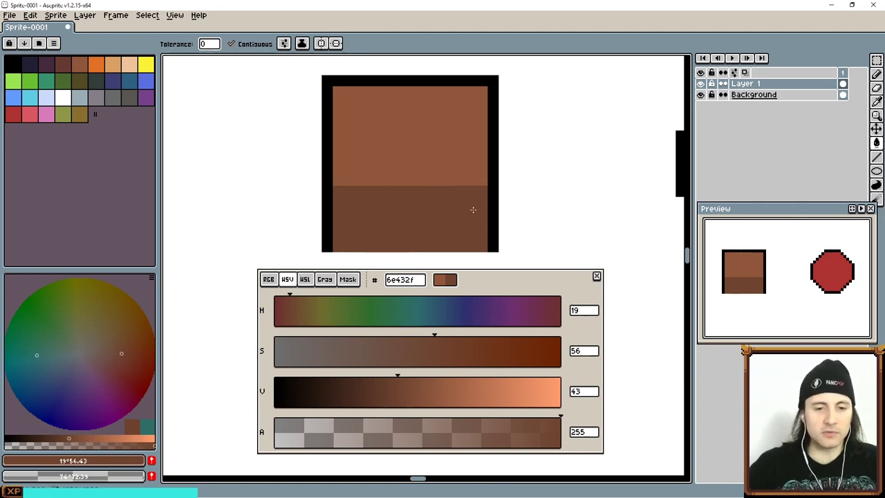
{"action": "scroll", "coordinate": [416, 199], "scroll_direction": "down", "scroll_amount": 1}
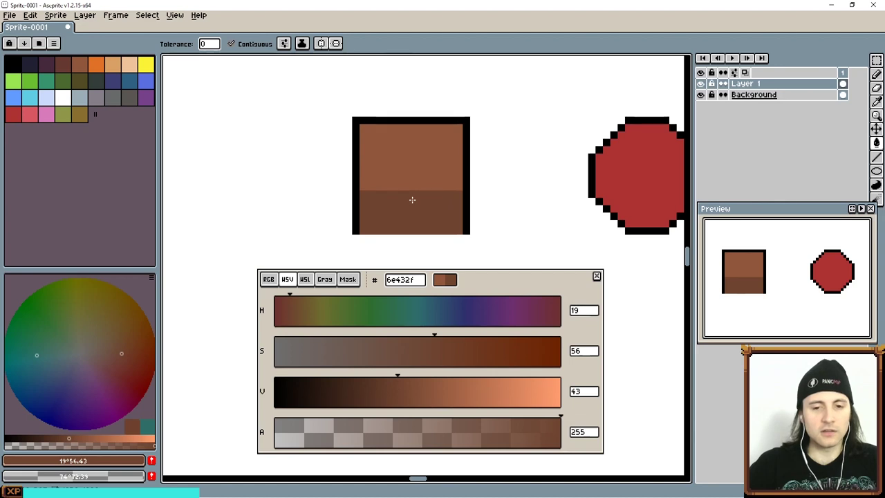
{"action": "scroll", "coordinate": [412, 200], "scroll_direction": "up", "scroll_amount": 1}
{"action": "scroll", "coordinate": [412, 200], "scroll_direction": "down", "scroll_amount": 4}
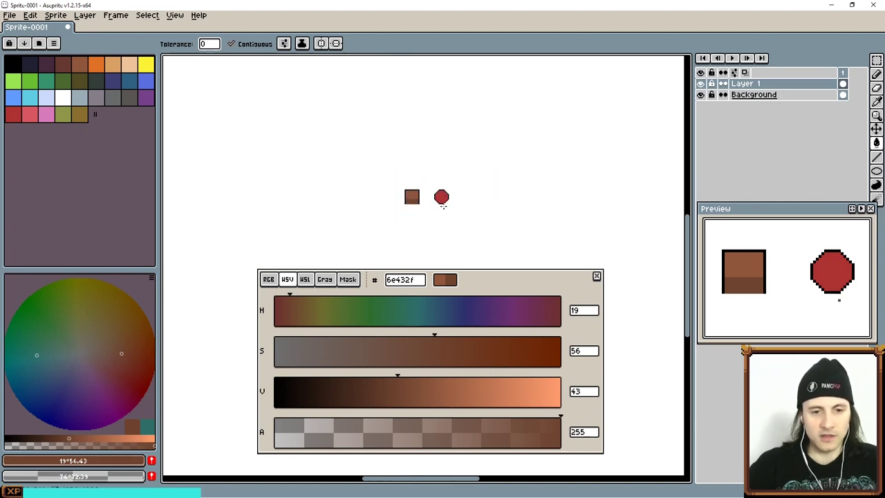
{"action": "left_click_drag", "start_coordinate": [755, 268], "coordinate": [760, 268]}
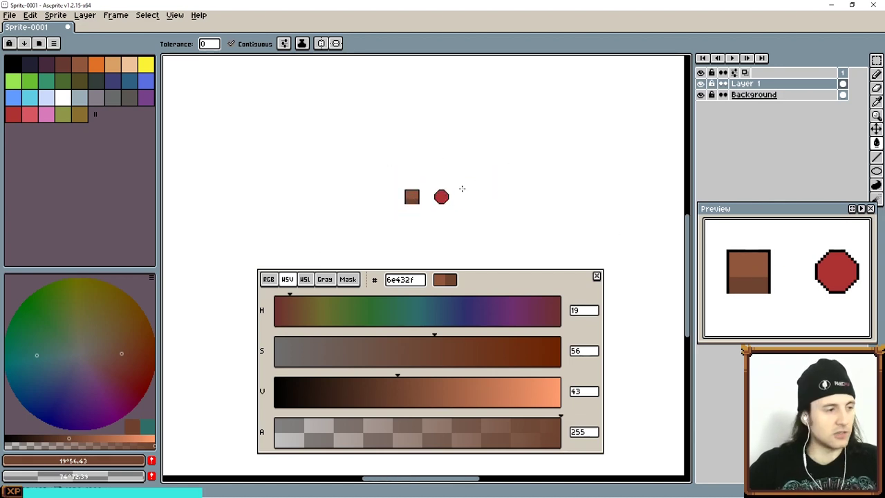
{"action": "scroll", "coordinate": [419, 178], "scroll_direction": "up", "scroll_amount": 4}
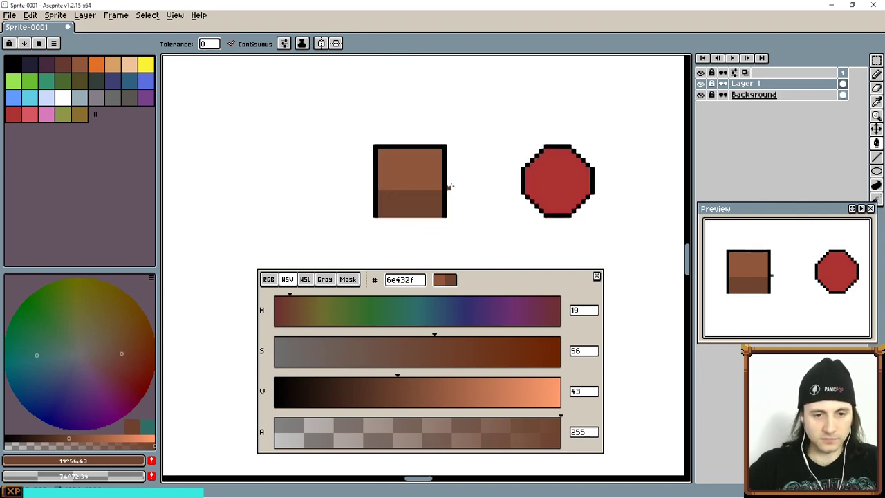
{"action": "scroll", "coordinate": [443, 183], "scroll_direction": "up", "scroll_amount": 2}
{"action": "left_click_drag", "start_coordinate": [415, 175], "coordinate": [419, 178]}
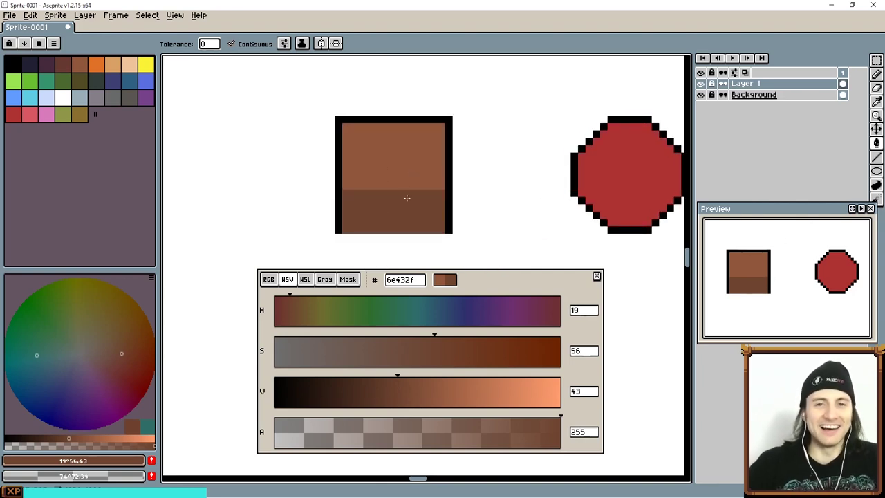
{"action": "left_click_drag", "start_coordinate": [399, 190], "coordinate": [412, 193]}
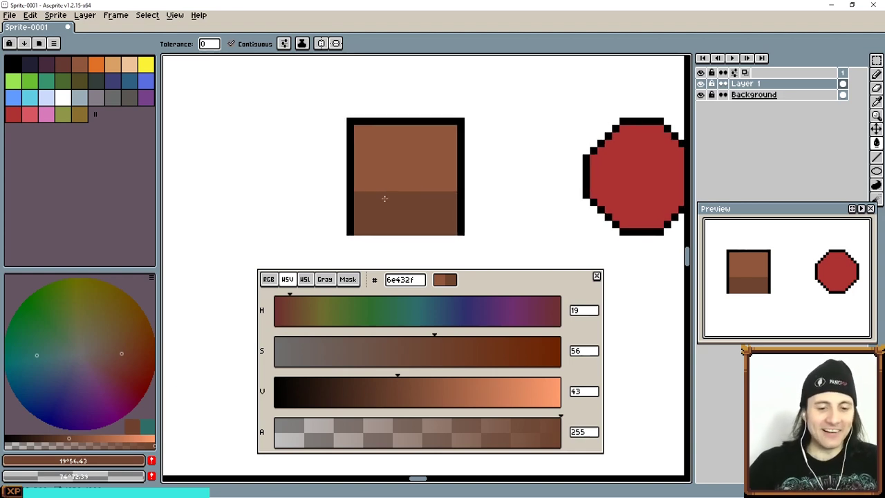
- Select the shaded square and place a copy of it to its left, then clear the selection
{"action": "key", "text": "m"}
{"action": "key", "text": "ctrl+apostrophe"}
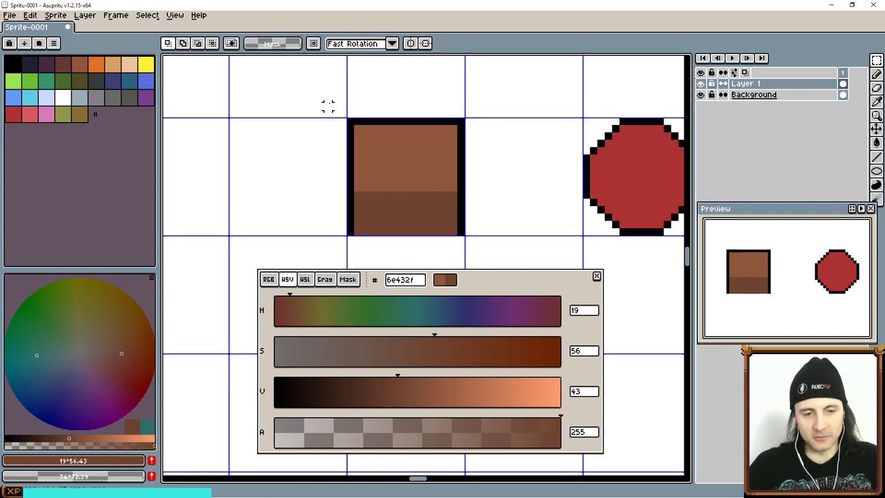
{"action": "key", "text": "ctrl+apostrophe"}
{"action": "left_click_drag", "start_coordinate": [321, 99], "coordinate": [496, 253]}
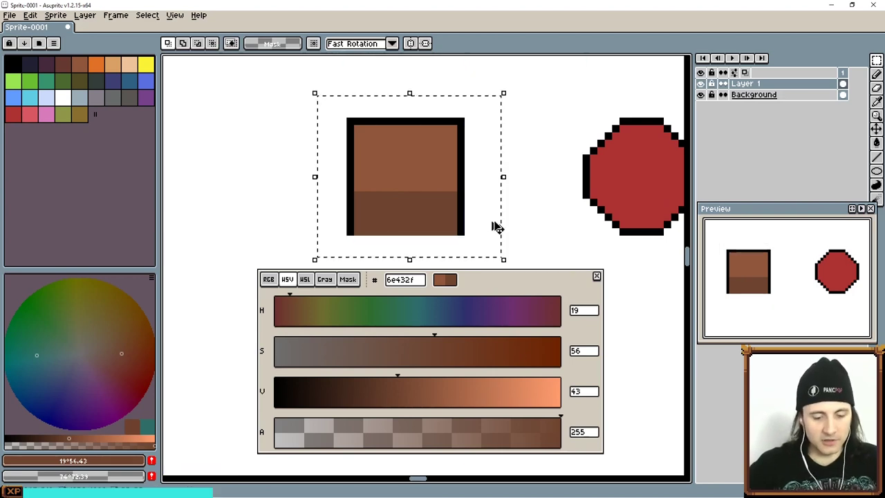
{"action": "left_click_drag", "start_coordinate": [456, 225], "coordinate": [501, 206]}
{"action": "key", "text": "ctrl+d"}
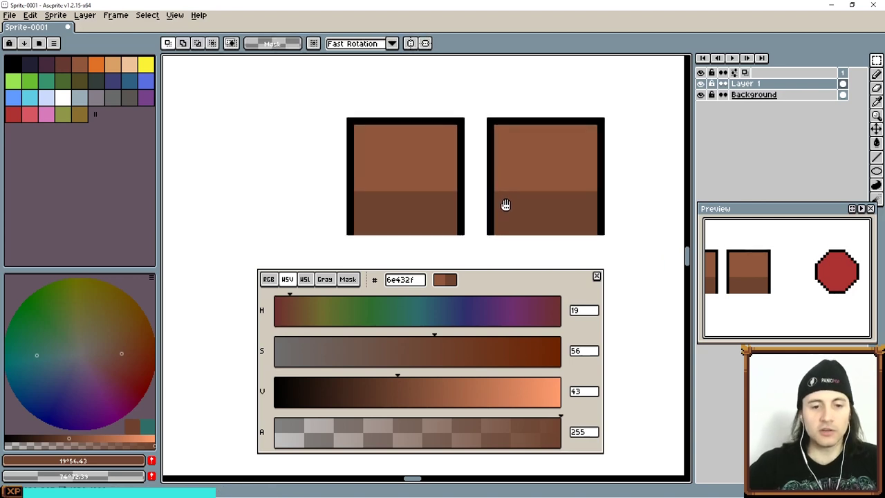
- Sample the shadow brown, lower its saturation to 44 and fill the left square's shadow band with it
{"action": "scroll", "coordinate": [416, 202], "scroll_direction": "up", "scroll_amount": 1}
{"action": "left_click_drag", "start_coordinate": [446, 198], "coordinate": [418, 191]}
{"action": "key", "text": "alt"}
{"action": "left_click", "coordinate": [412, 138]}
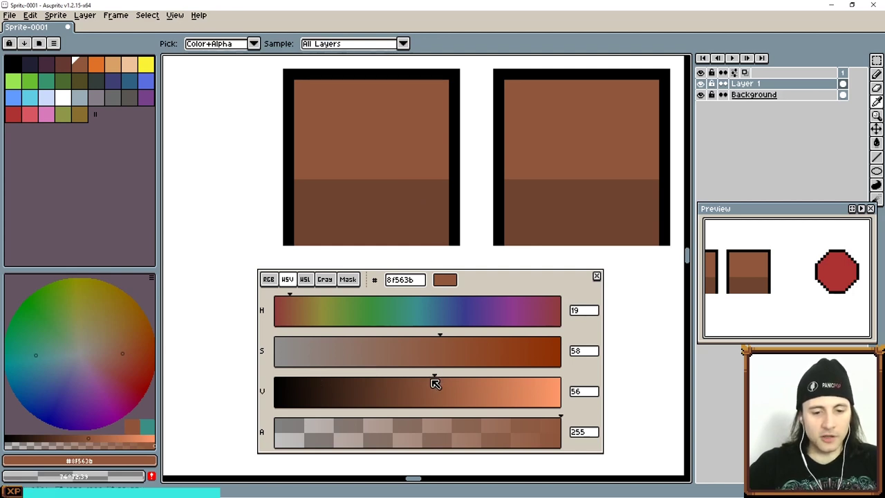
{"action": "left_click", "coordinate": [555, 201]}
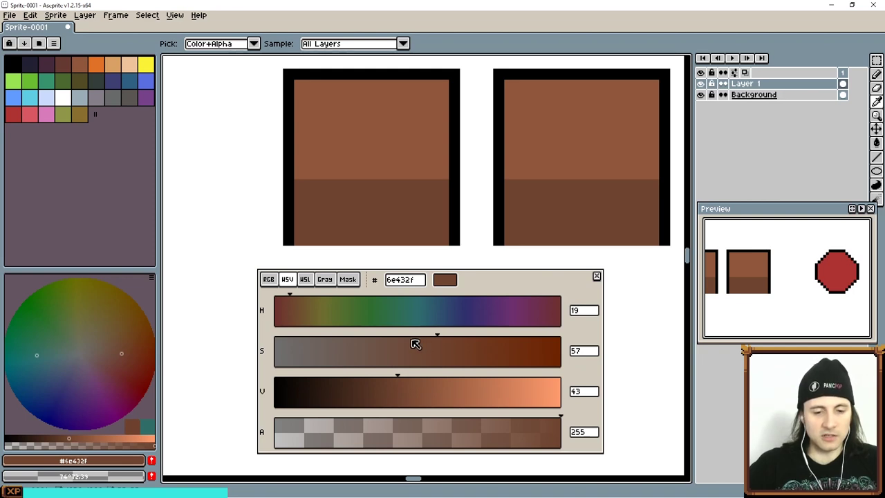
{"action": "left_click", "coordinate": [407, 344]}
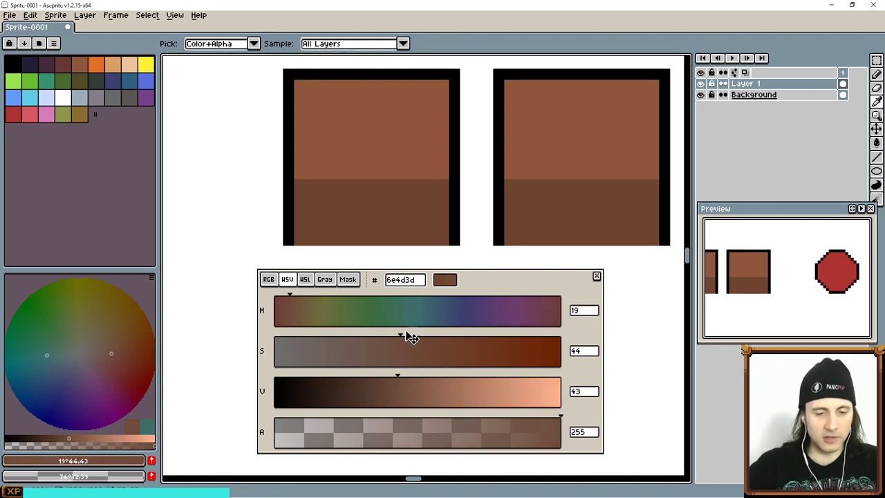
{"action": "key", "text": "g"}
{"action": "scroll", "coordinate": [379, 213], "scroll_direction": "down", "scroll_amount": 1}
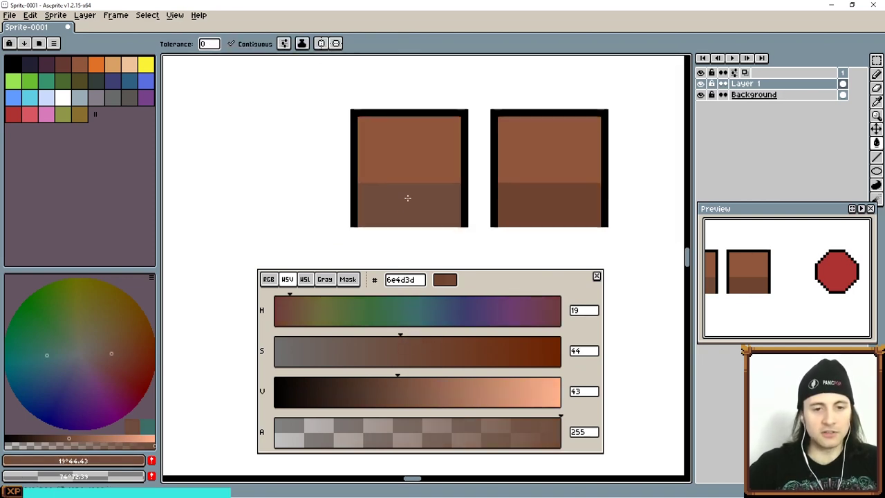
- Duplicate the desaturated square to its left and shift both copies right to form an evenly spaced row of three
{"action": "key", "text": "m"}
{"action": "left_click_drag", "start_coordinate": [367, 126], "coordinate": [342, 225]}
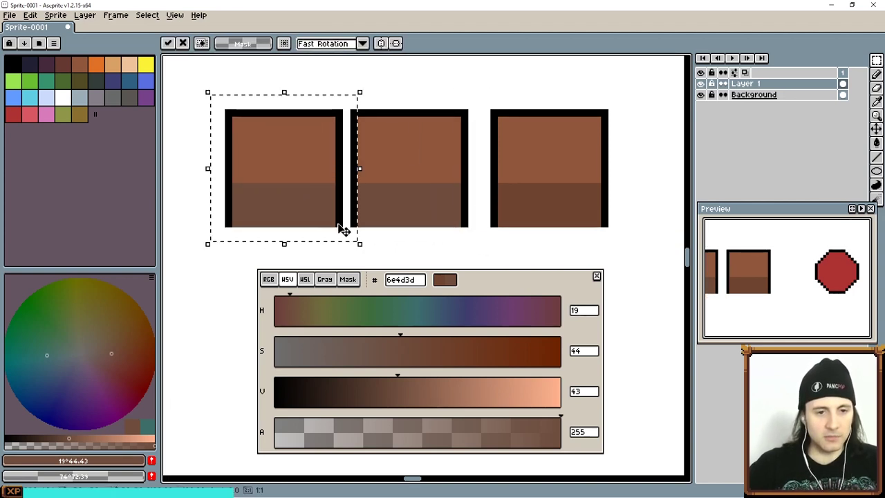
{"action": "key", "text": "ctrl+d"}
{"action": "left_click_drag", "start_coordinate": [210, 86], "coordinate": [478, 251]}
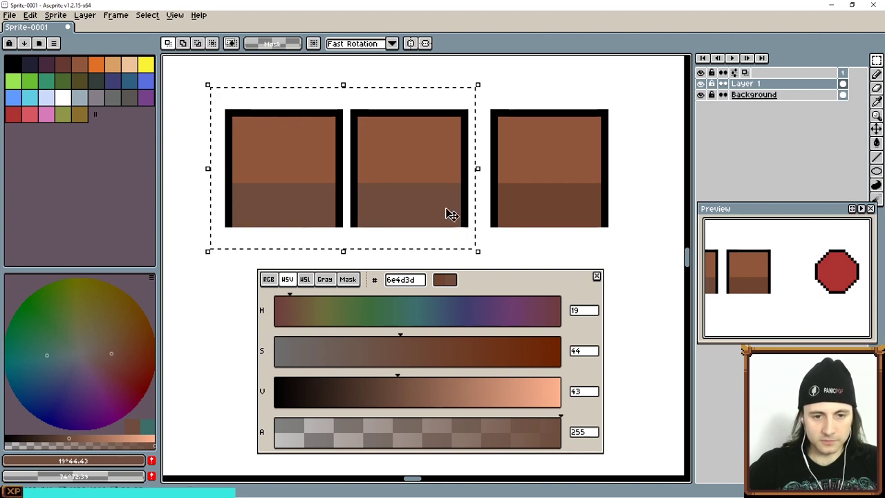
{"action": "left_click_drag", "start_coordinate": [450, 214], "coordinate": [507, 217]}
{"action": "key", "text": "ctrl+d"}
- Sample the right square's shadow brown, raise its saturation to 69 and fill the leftmost square's shadow band with it
{"action": "key", "text": "i"}
{"action": "left_click", "coordinate": [601, 201]}
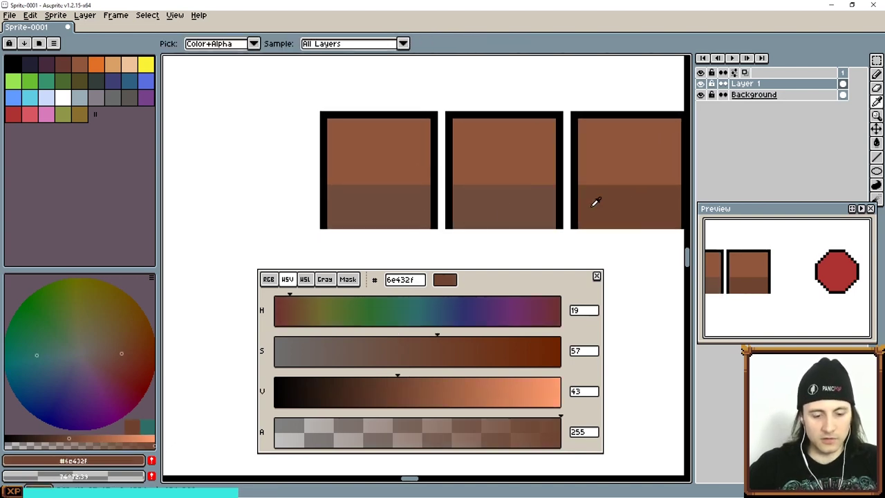
{"action": "key", "text": "g"}
{"action": "key", "text": "i"}
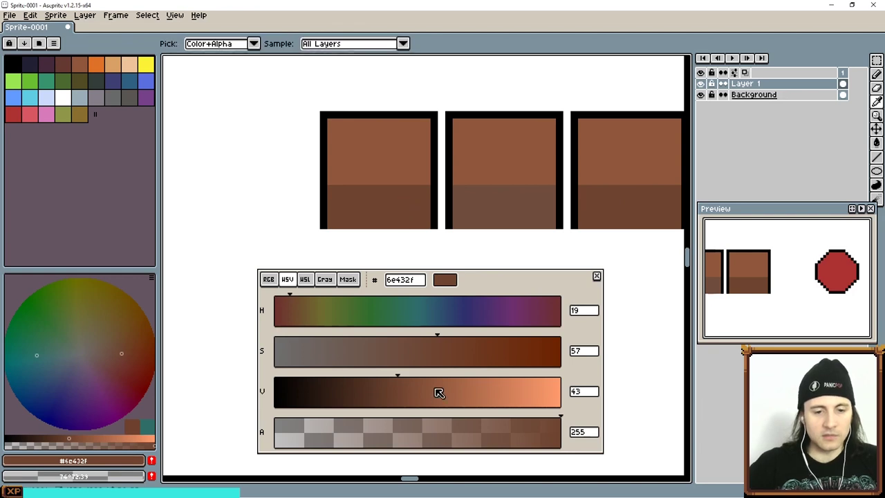
{"action": "left_click", "coordinate": [472, 346]}
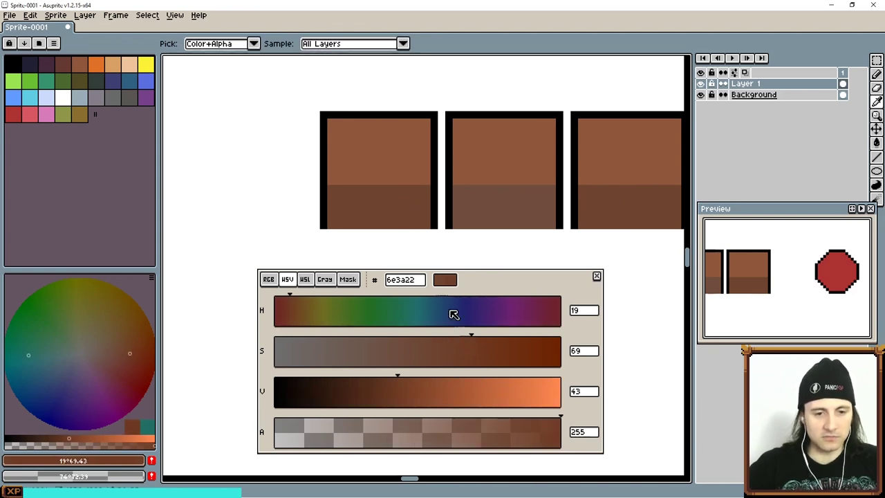
{"action": "key", "text": "g"}
{"action": "scroll", "coordinate": [464, 205], "scroll_direction": "down", "scroll_amount": 2}
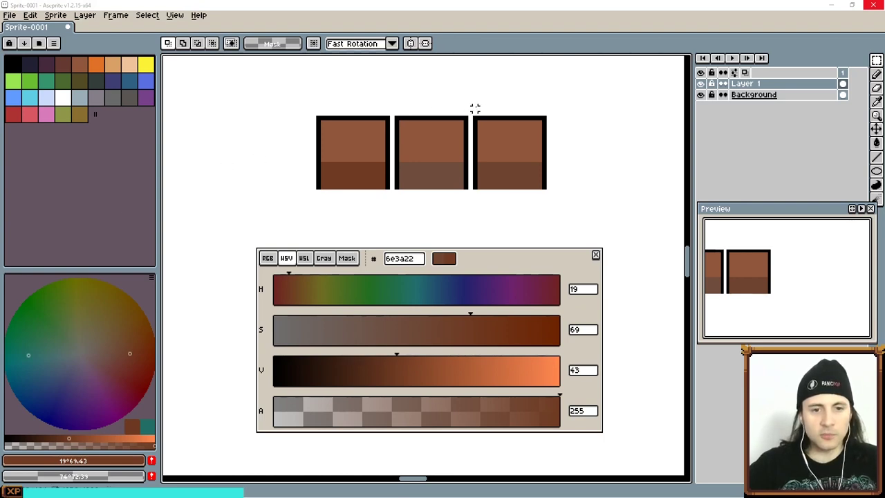
- Move the square with the original shadow brown from the right end of the row to the left end
{"action": "left_click_drag", "start_coordinate": [474, 108], "coordinate": [547, 194]}
{"action": "left_click_drag", "start_coordinate": [530, 164], "coordinate": [425, 163]}
{"action": "left_click", "coordinate": [327, 164]}
{"action": "scroll", "coordinate": [385, 148], "scroll_direction": "up", "scroll_amount": 2}
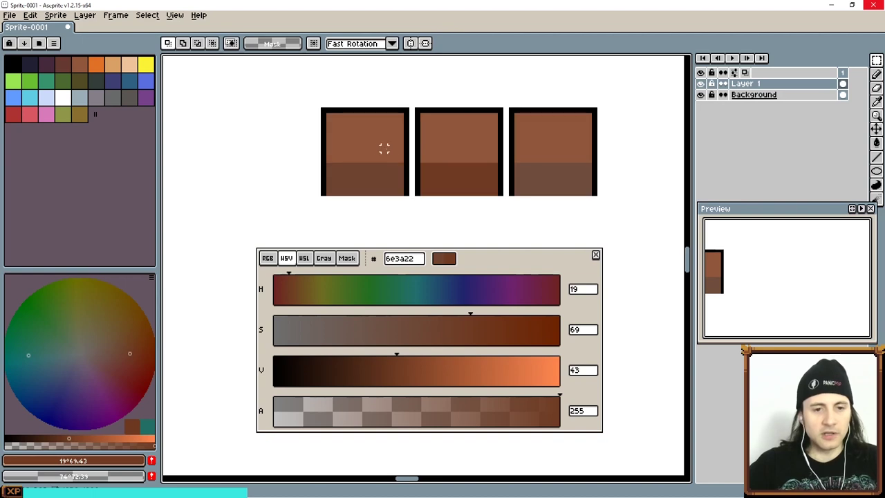
{"action": "left_click_drag", "start_coordinate": [364, 189], "coordinate": [306, 188]}
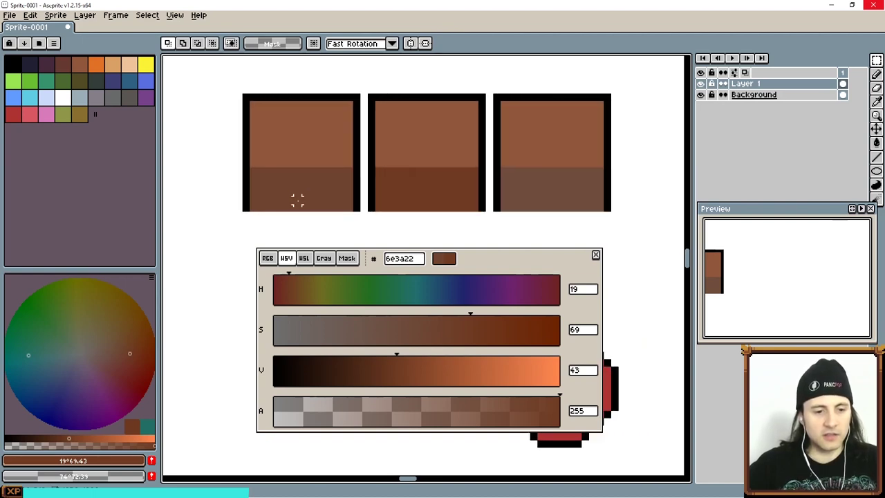
{"action": "scroll", "coordinate": [319, 192], "scroll_direction": "right", "scroll_amount": 4}
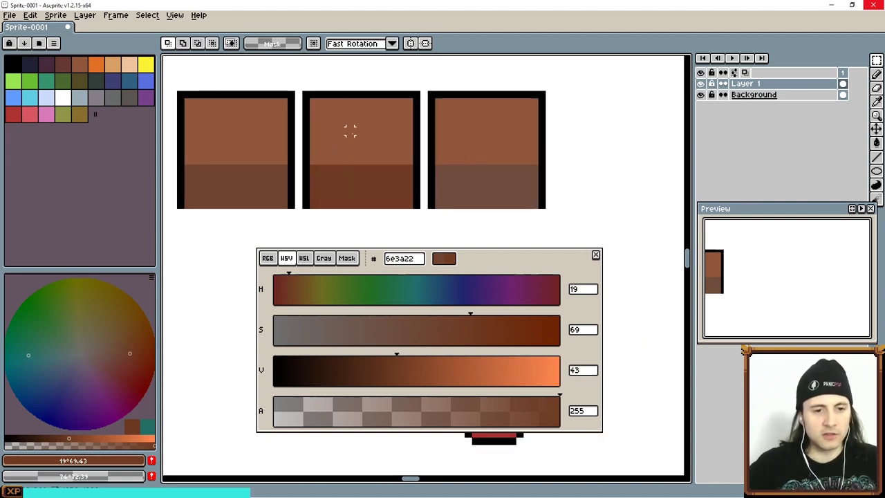
{"action": "scroll", "coordinate": [322, 187], "scroll_direction": "right", "scroll_amount": 3}
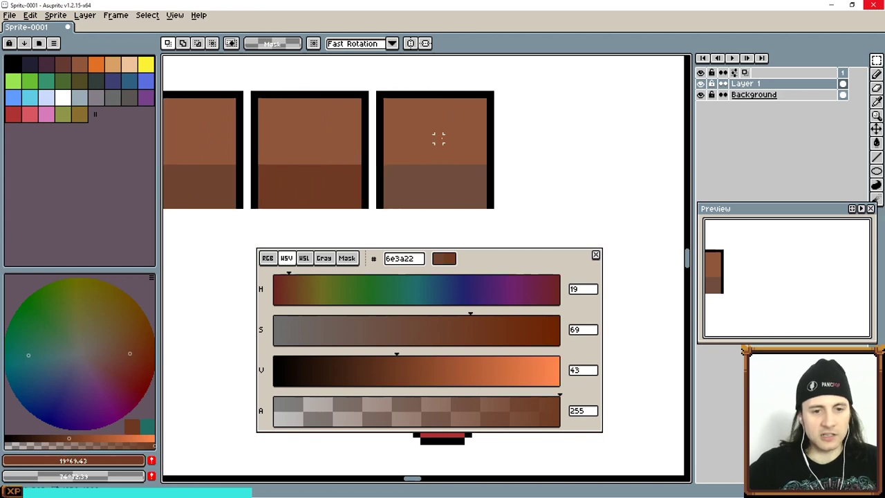
{"action": "left_click_drag", "start_coordinate": [439, 182], "coordinate": [501, 186]}
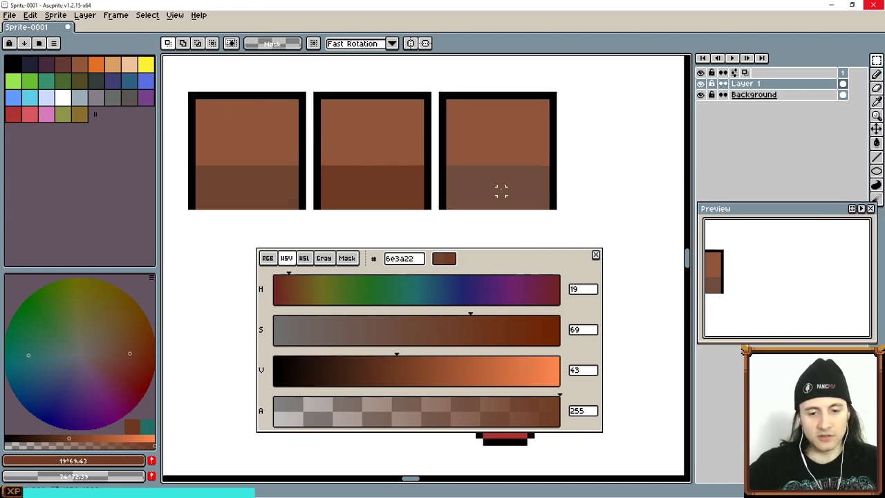
{"action": "scroll", "coordinate": [502, 191], "scroll_direction": "right", "scroll_amount": 3}
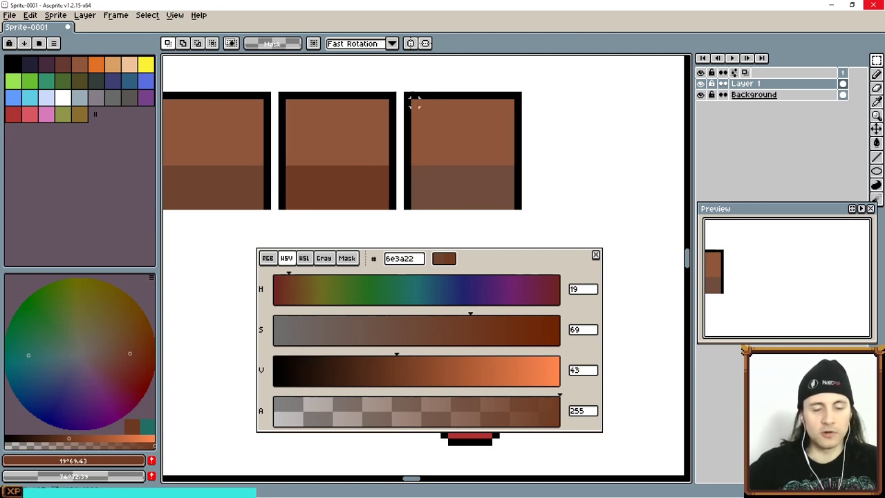
{"action": "left_click_drag", "start_coordinate": [412, 102], "coordinate": [506, 197]}
{"action": "key", "text": "ctrl+d"}
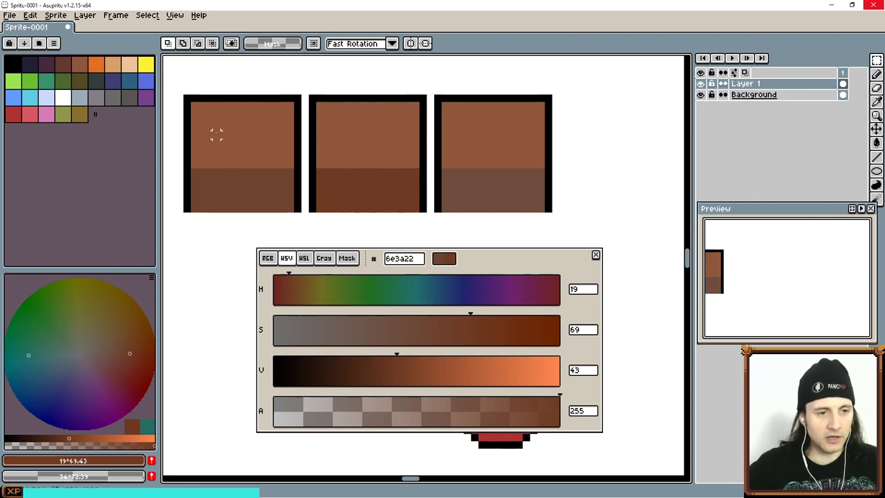
- Duplicate the leftmost square to the right end of the row and fit all four squares in the preview
{"action": "left_click_drag", "start_coordinate": [179, 91], "coordinate": [303, 230]}
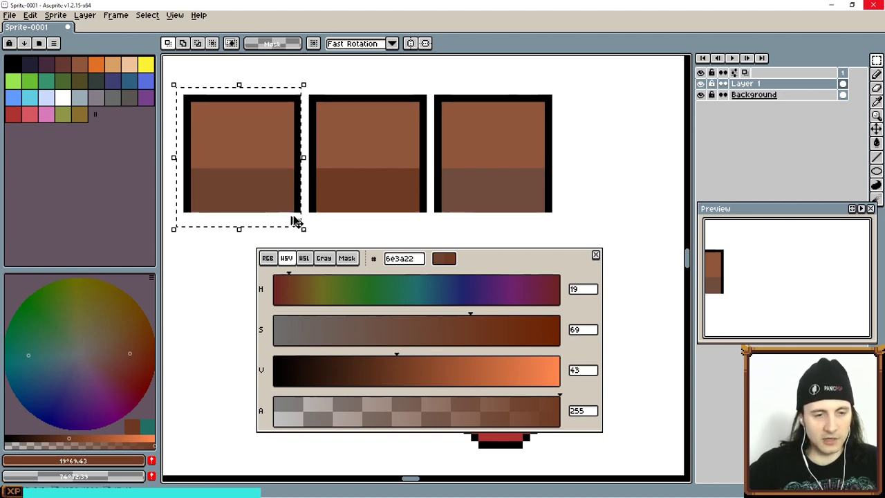
{"action": "left_click_drag", "start_coordinate": [259, 198], "coordinate": [537, 188], "text": "ctrl"}
{"action": "key", "text": "ctrl+d"}
{"action": "left_click_drag", "start_coordinate": [759, 297], "coordinate": [838, 297]}
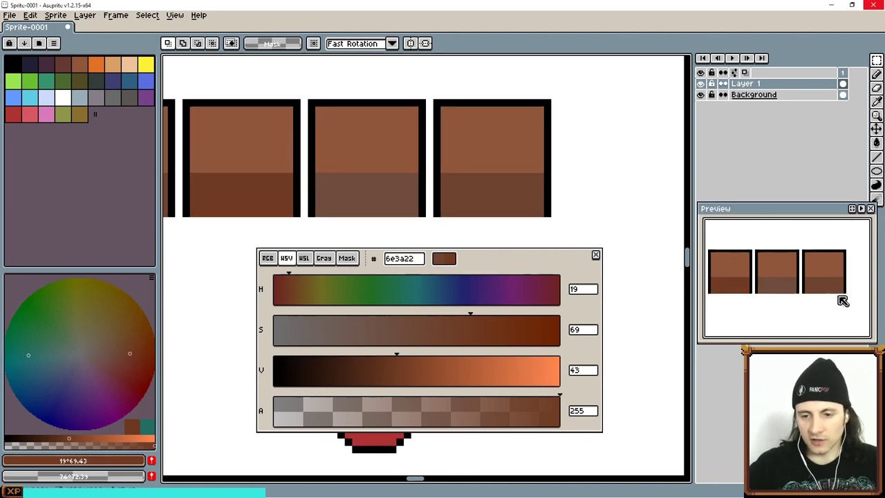
{"action": "scroll", "coordinate": [788, 296], "scroll_direction": "down", "scroll_amount": 2}
{"action": "scroll", "coordinate": [786, 296], "scroll_direction": "up", "scroll_amount": 1}
{"action": "left_click_drag", "start_coordinate": [777, 297], "coordinate": [791, 289]}
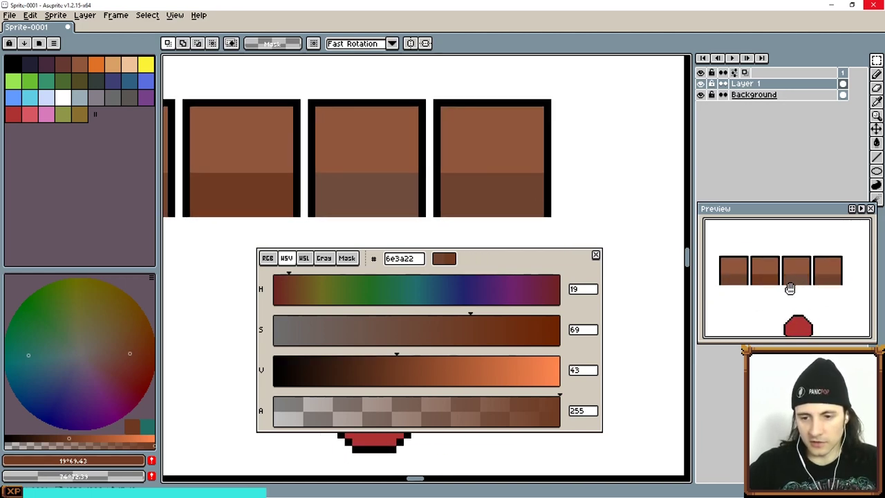
- Sample the rightmost square's shadow brown, shift its hue to 8 and fill that square's shadow band with it
{"action": "left_click_drag", "start_coordinate": [481, 162], "coordinate": [462, 156]}
{"action": "key", "text": "i"}
{"action": "left_click", "coordinate": [466, 149]}
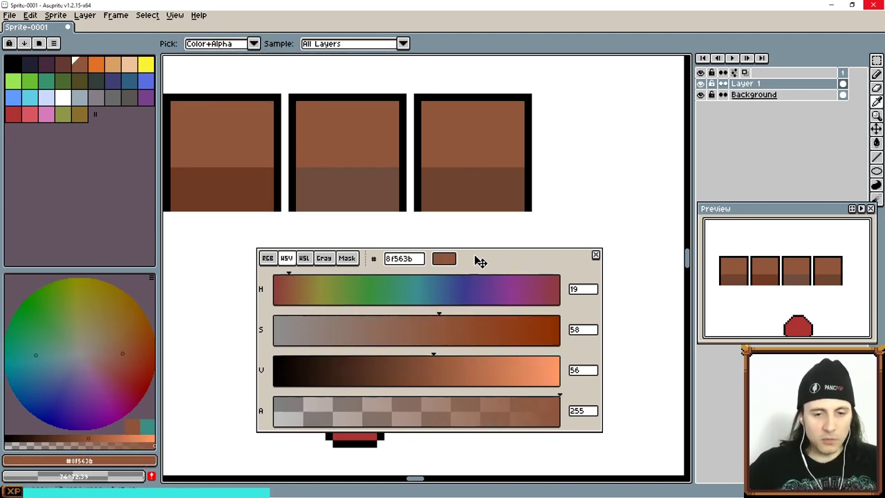
{"action": "left_click", "coordinate": [467, 180]}
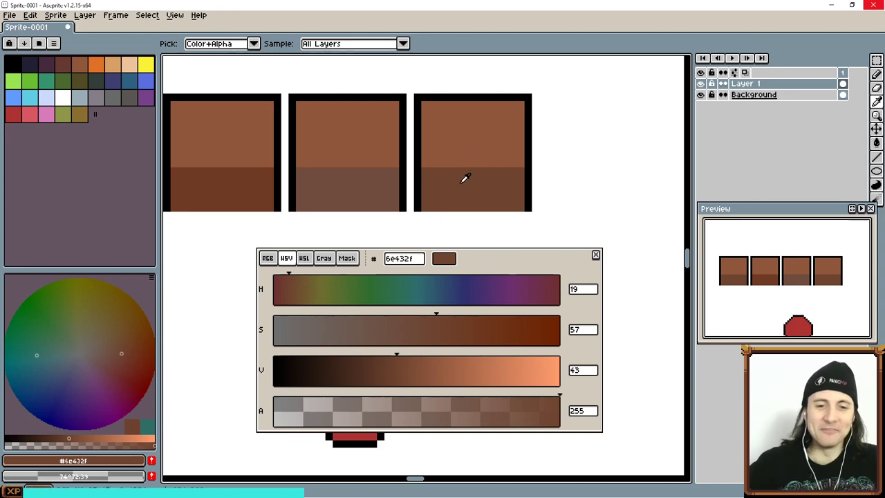
{"action": "left_click", "coordinate": [289, 275]}
{"action": "left_click_drag", "start_coordinate": [291, 278], "coordinate": [279, 278]}
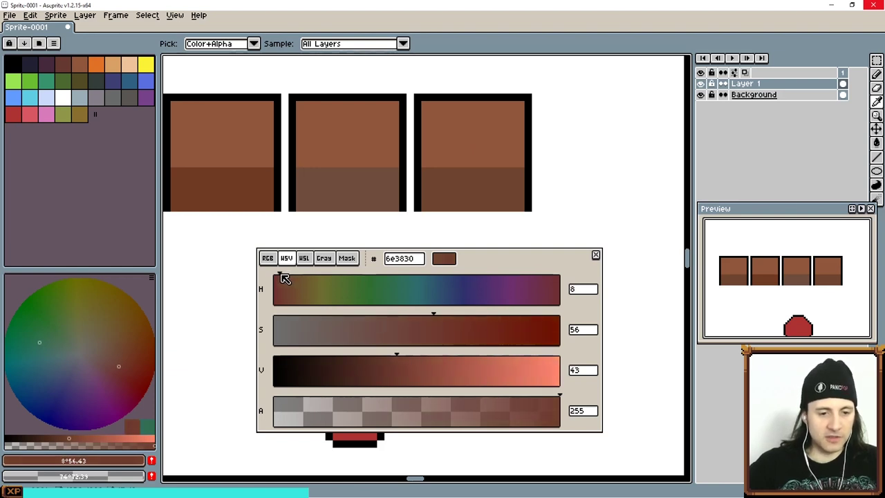
{"action": "key", "text": "g"}
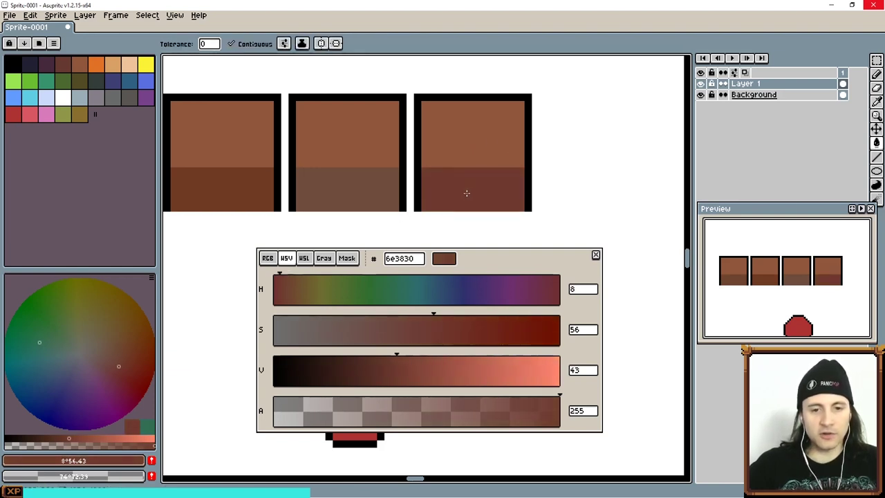
{"action": "left_click_drag", "start_coordinate": [506, 187], "coordinate": [453, 188]}
- Duplicate the leftmost square to the right end of the row as a fifth, evenly spaced square
{"action": "key", "text": "m"}
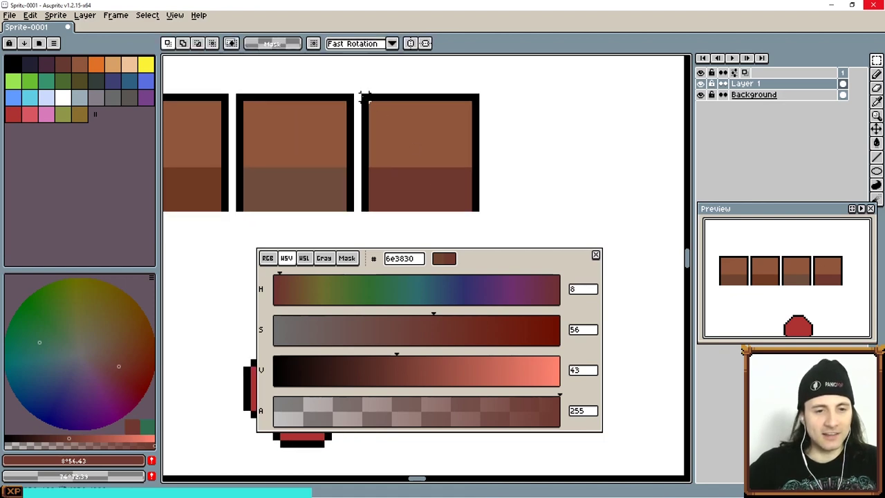
{"action": "left_click_drag", "start_coordinate": [361, 95], "coordinate": [482, 220]}
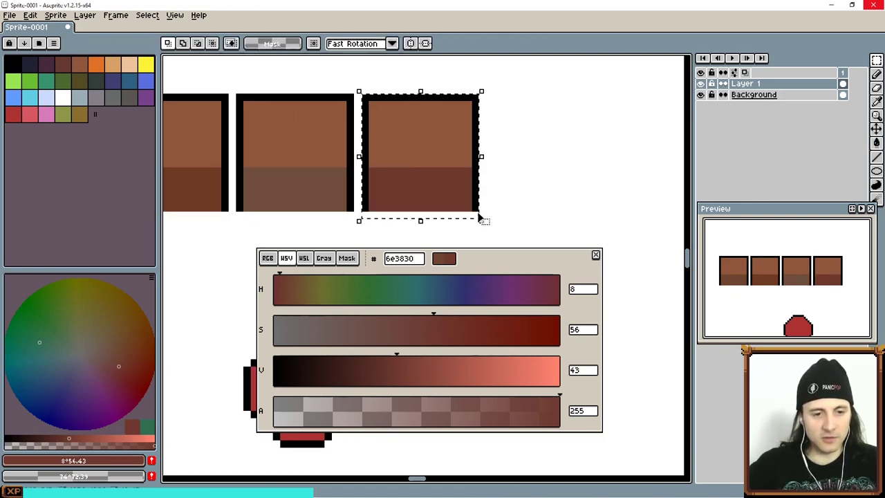
{"action": "scroll", "coordinate": [462, 208], "scroll_direction": "left", "scroll_amount": 12}
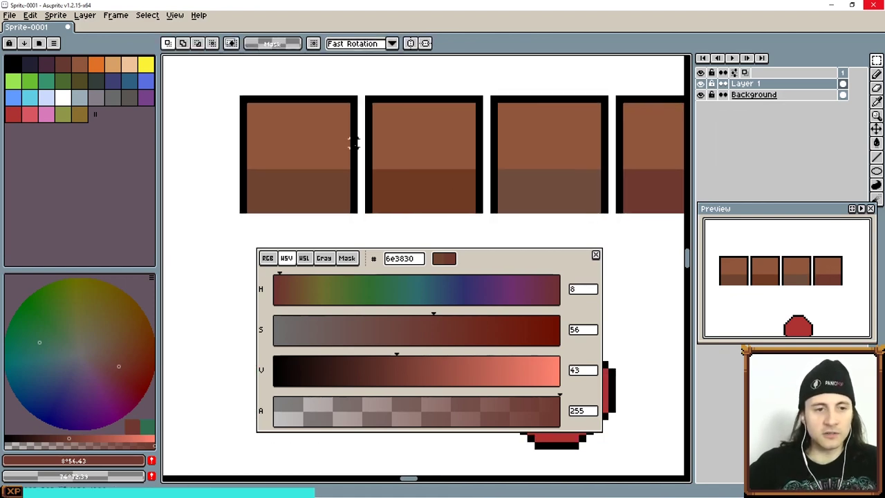
{"action": "left_click_drag", "start_coordinate": [242, 99], "coordinate": [358, 214]}
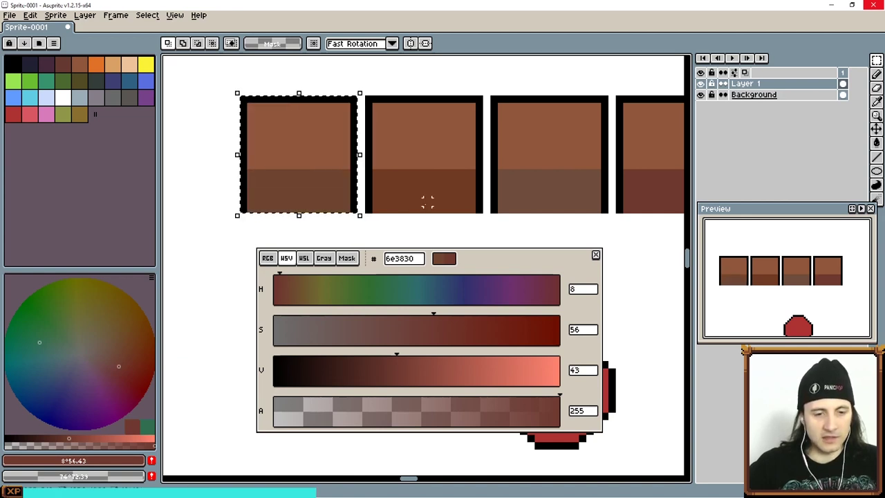
{"action": "left_click_drag", "start_coordinate": [469, 192], "coordinate": [371, 181]}
{"action": "left_click_drag", "start_coordinate": [227, 178], "coordinate": [527, 191]}
{"action": "left_click", "coordinate": [466, 181]}
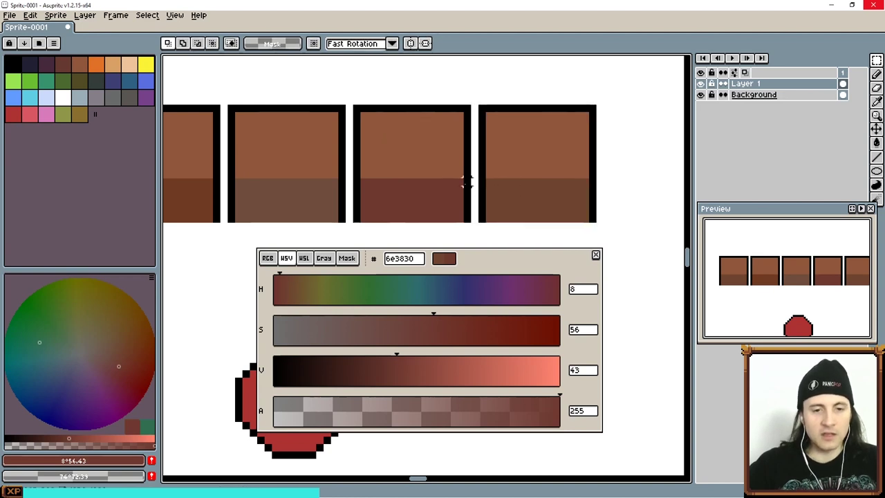
- Sample the fifth square's shadow brown, shift its hue to 30 and fill its shadow band with the yellowish tone
{"action": "key", "text": "i"}
{"action": "left_click", "coordinate": [535, 192]}
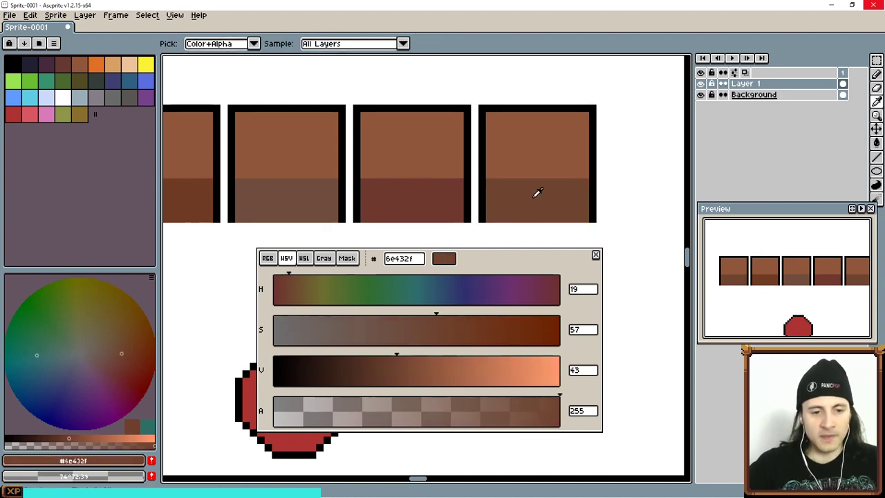
{"action": "left_click", "coordinate": [299, 279]}
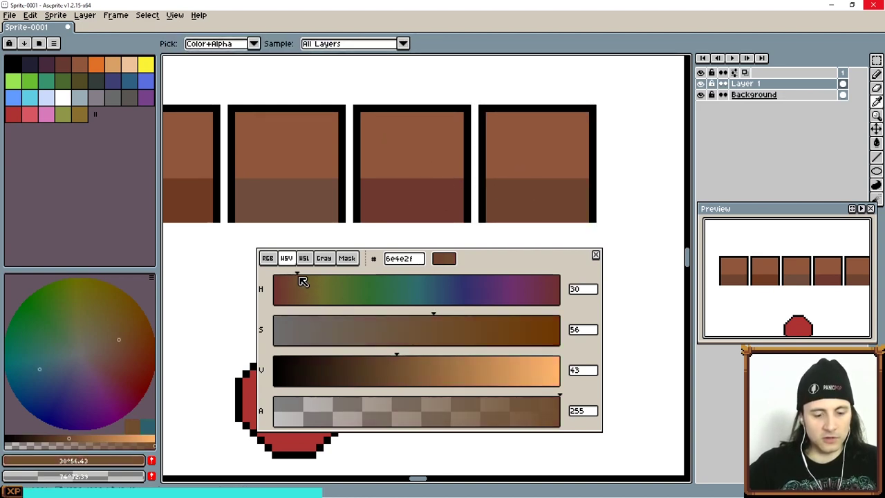
{"action": "key", "text": "g"}
{"action": "left_click", "coordinate": [537, 198]}
{"action": "scroll", "coordinate": [561, 203], "scroll_direction": "down", "scroll_amount": 2}
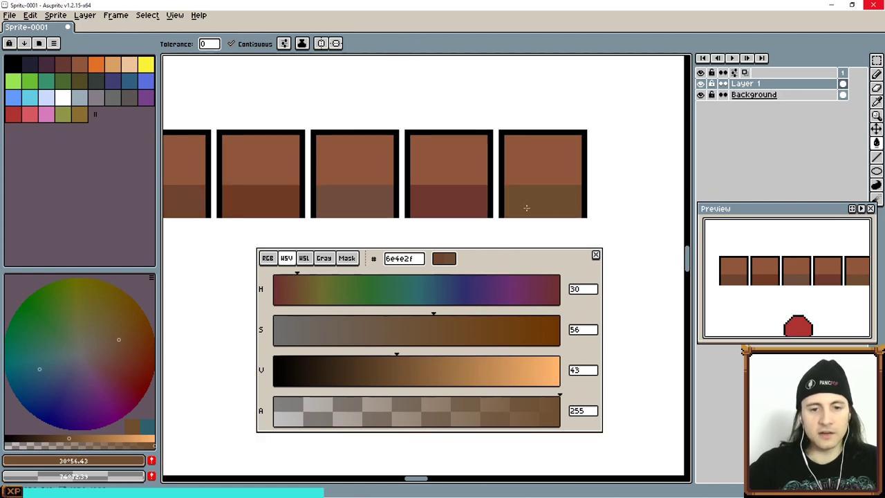
- Copy the fourth square with the reddish shadow and paste it into the empty space above the row
{"action": "left_click_drag", "start_coordinate": [444, 206], "coordinate": [495, 192]}
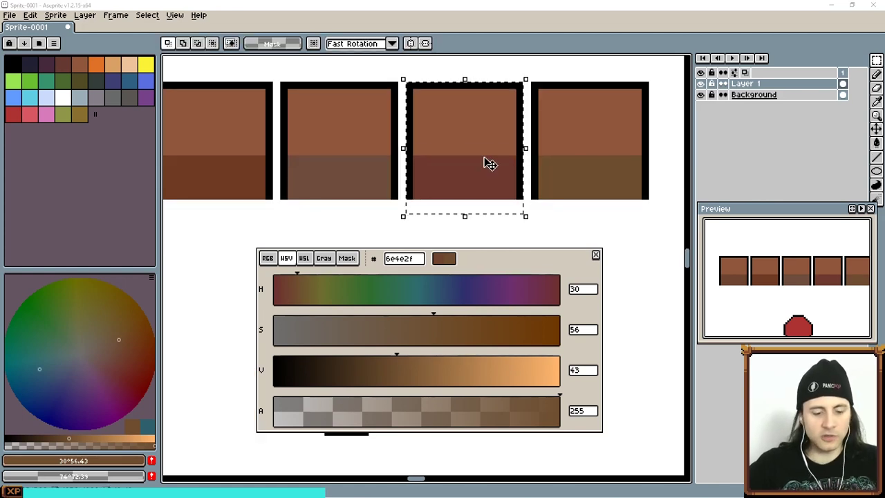
{"action": "scroll", "coordinate": [488, 166], "scroll_direction": "down", "scroll_amount": 2}
{"action": "left_click_drag", "start_coordinate": [470, 134], "coordinate": [496, 194]}
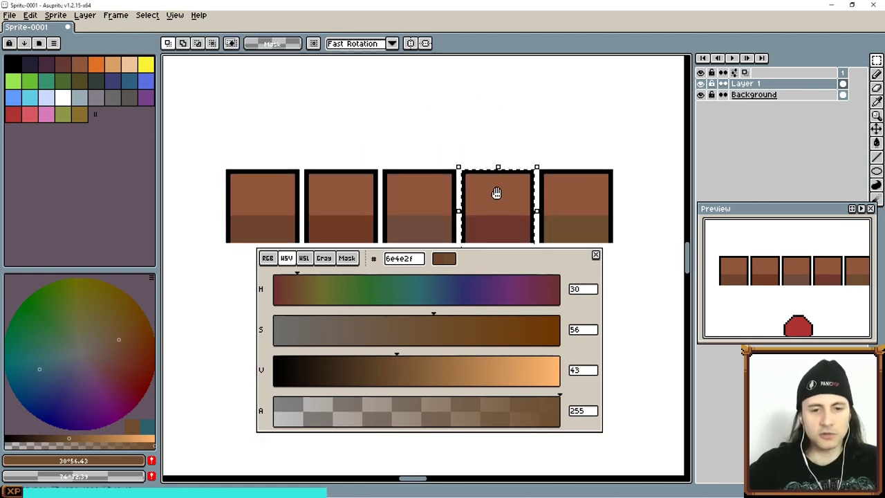
{"action": "left_click_drag", "start_coordinate": [491, 227], "coordinate": [427, 121]}
{"action": "key", "text": "ctrl+z"}
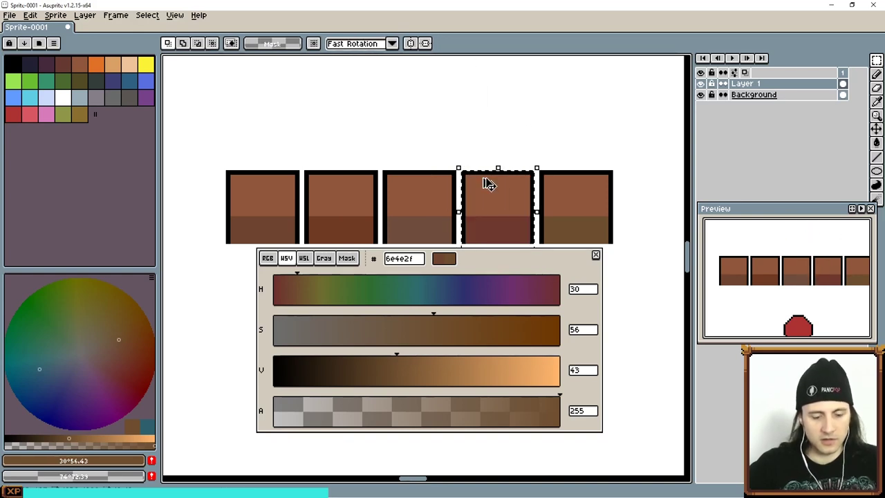
{"action": "key", "text": "ctrl+c"}
{"action": "key", "text": "ctrl+v"}
{"action": "left_click_drag", "start_coordinate": [495, 205], "coordinate": [436, 161]}
{"action": "scroll", "coordinate": [435, 160], "scroll_direction": "up", "scroll_amount": 2}
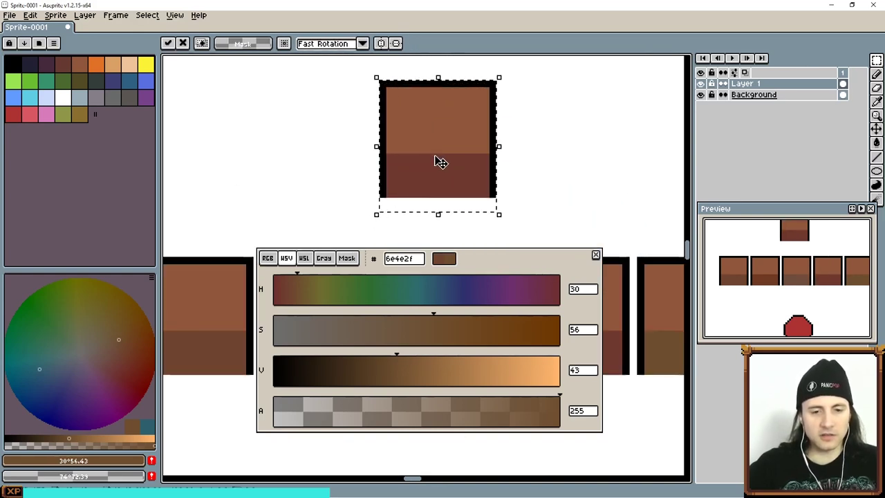
- Move the pasted square to the empty area below the row, beside the red octagon, and shift the colour editor out of the way
{"action": "key", "text": "ctrl+apostrophe"}
{"action": "left_click_drag", "start_coordinate": [467, 186], "coordinate": [492, 117]}
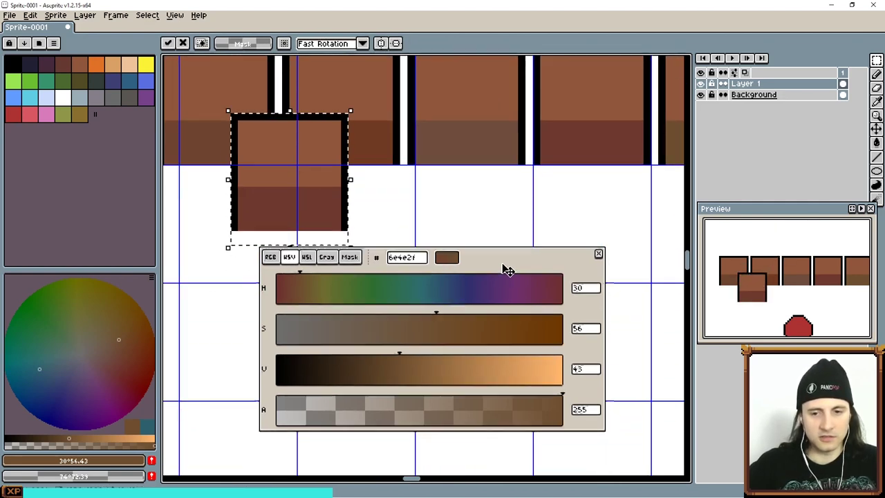
{"action": "left_click_drag", "start_coordinate": [504, 267], "coordinate": [249, 101]}
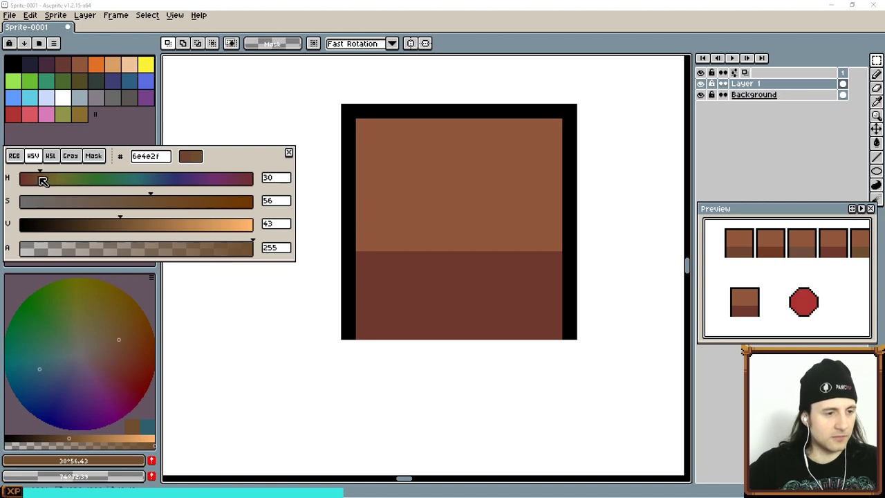
- Sample the separate square's black outline, change it to hue 0, saturation 100, value 16, and fill the outline with that dark red
{"action": "key", "text": "i"}
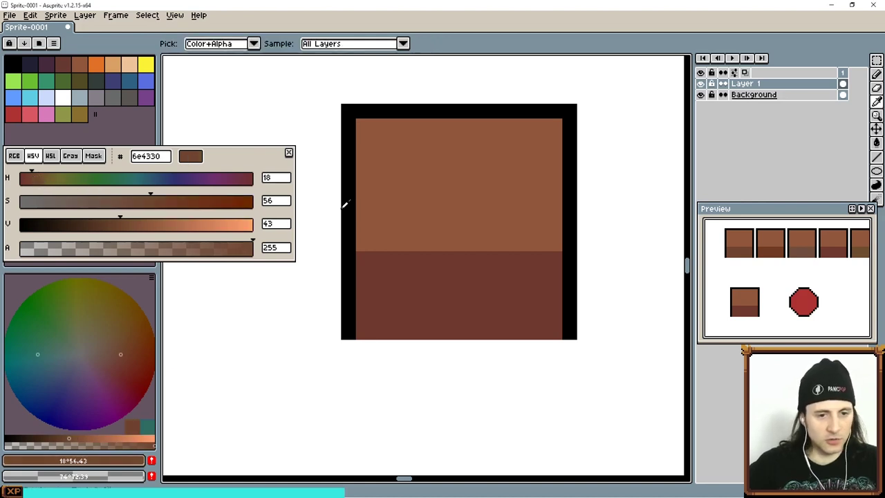
{"action": "left_click", "coordinate": [349, 199]}
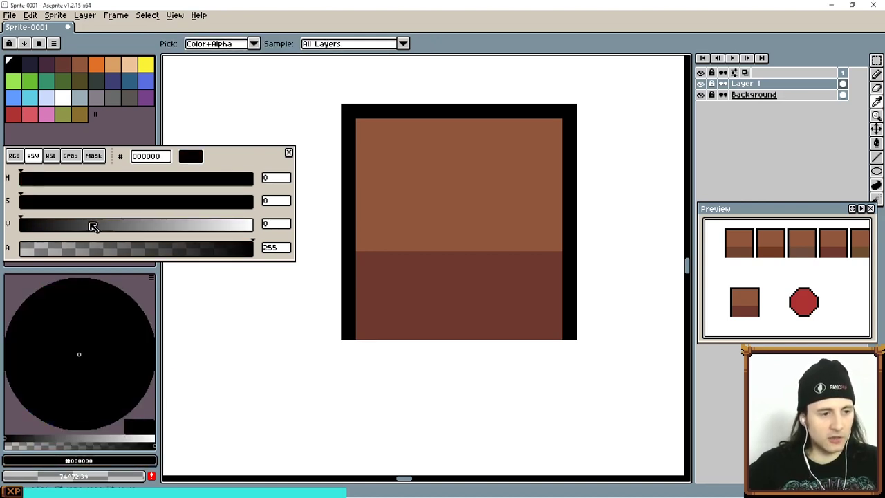
{"action": "left_click_drag", "start_coordinate": [30, 203], "coordinate": [112, 207]}
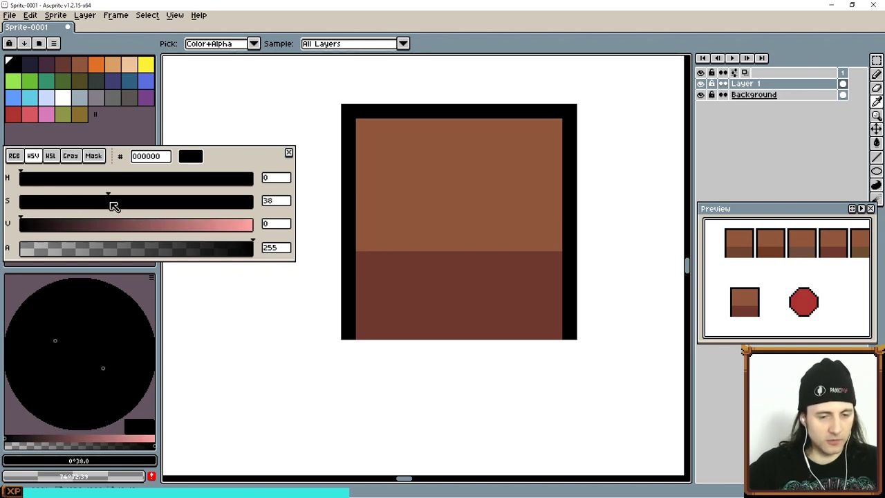
{"action": "left_click", "coordinate": [39, 225]}
{"action": "mouse_move", "coordinate": [41, 228]}
{"action": "left_mouse_down"}
{"action": "mouse_move", "coordinate": [140, 223]}
{"action": "mouse_move", "coordinate": [25, 225]}
{"action": "mouse_move", "coordinate": [37, 229]}
{"action": "left_mouse_up"}
{"action": "left_click_drag", "start_coordinate": [19, 229], "coordinate": [69, 231]}
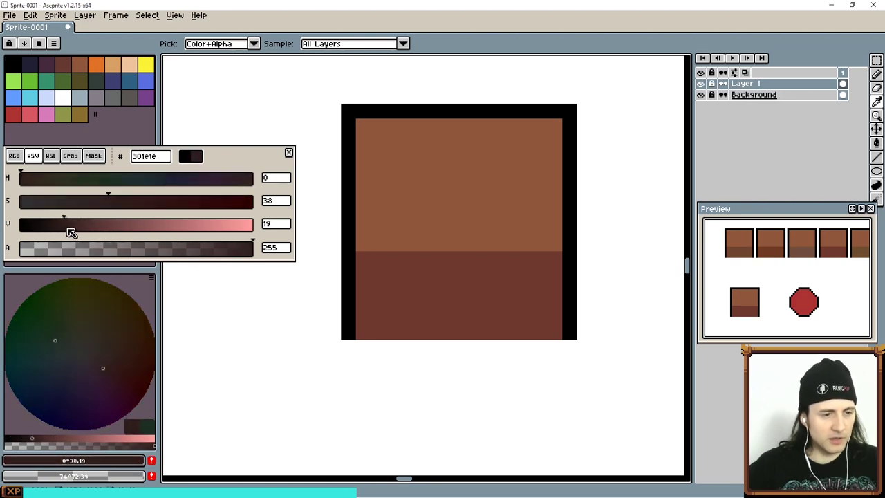
{"action": "left_click_drag", "start_coordinate": [129, 201], "coordinate": [257, 210]}
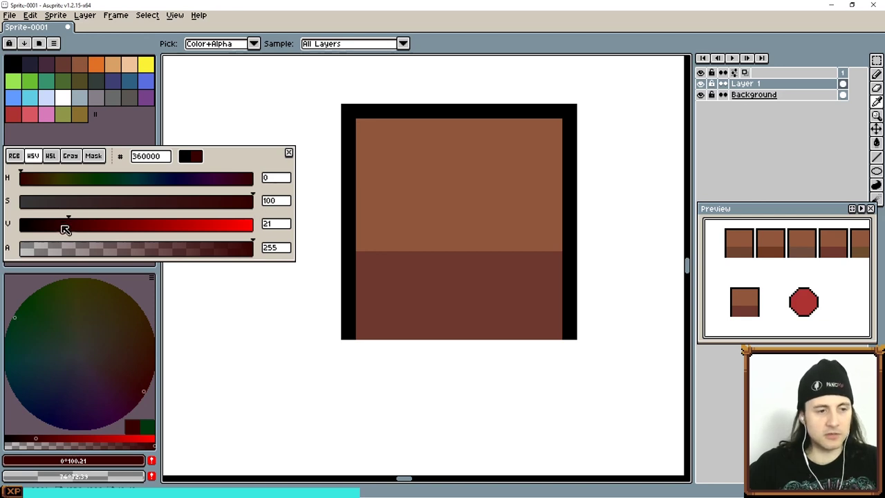
{"action": "left_click", "coordinate": [58, 224]}
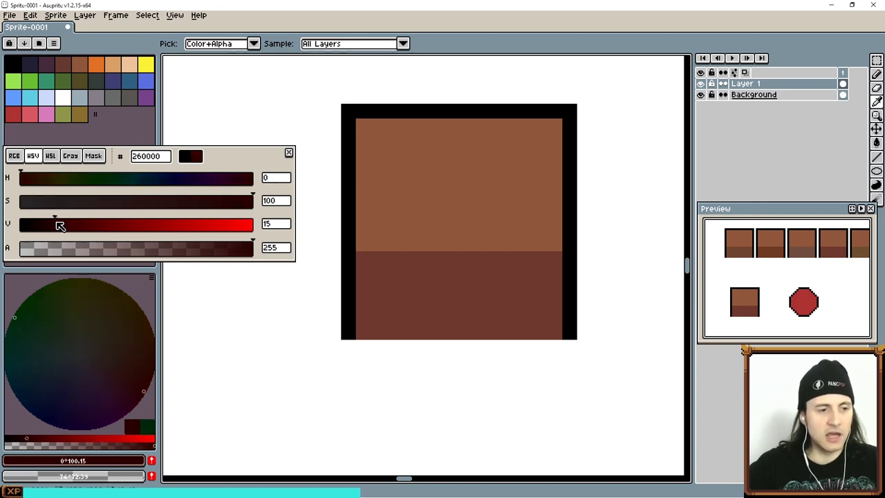
{"action": "key", "text": "g"}
{"action": "left_click", "coordinate": [348, 241]}
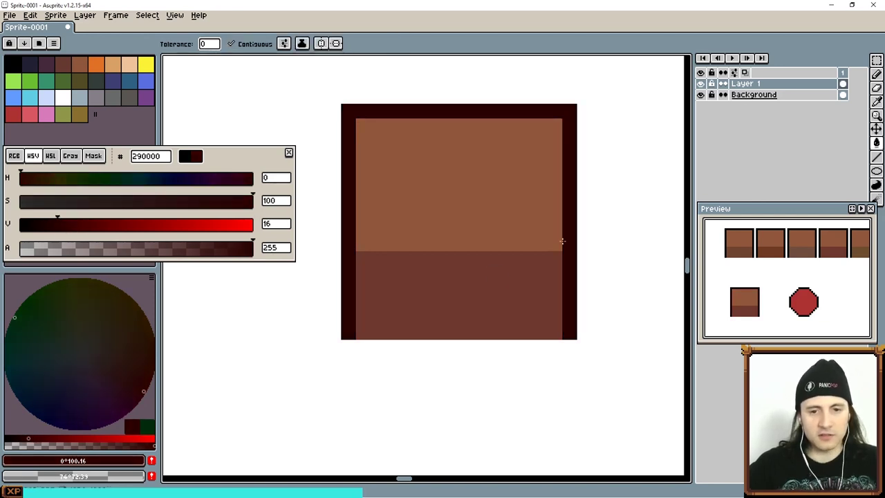
- Move the square with the dark red outline to the left end of the row, level with the others
{"action": "scroll", "coordinate": [418, 155], "scroll_direction": "up", "scroll_amount": 1}
{"action": "scroll", "coordinate": [403, 237], "scroll_direction": "up", "scroll_amount": 3}
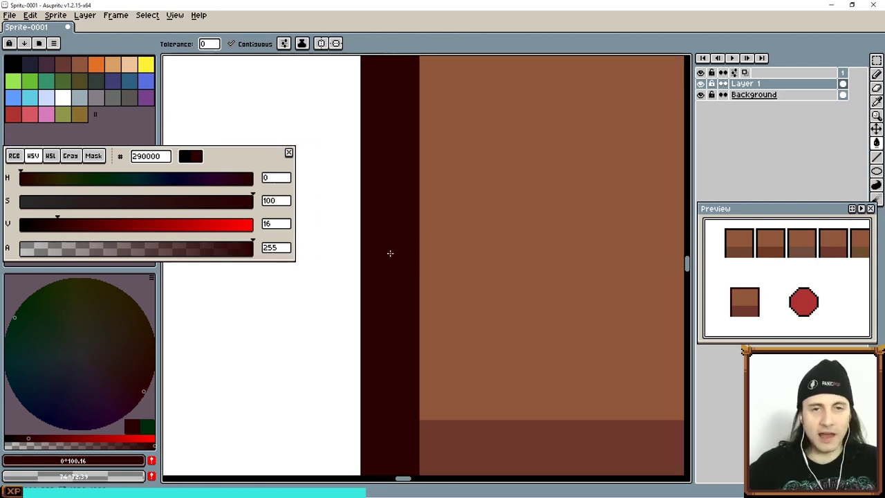
{"action": "scroll", "coordinate": [390, 253], "scroll_direction": "down", "scroll_amount": 6}
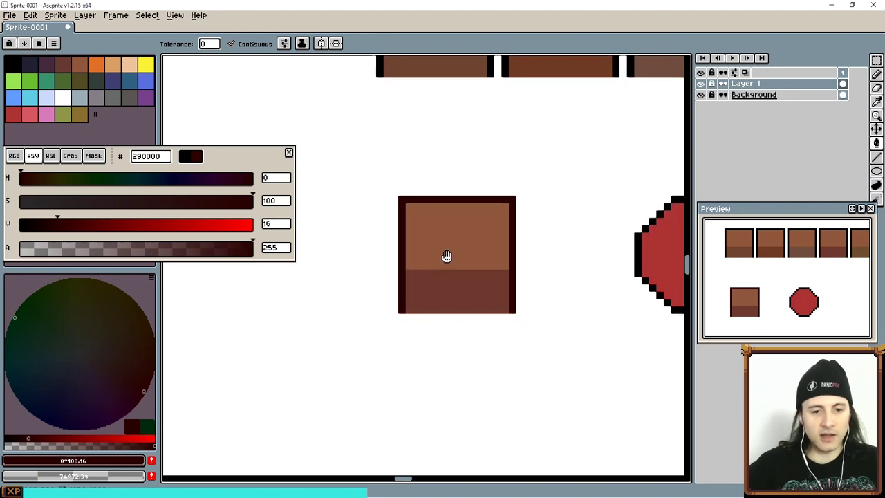
{"action": "key", "text": "m"}
{"action": "scroll", "coordinate": [397, 218], "scroll_direction": "down", "scroll_amount": 2}
{"action": "left_click_drag", "start_coordinate": [389, 190], "coordinate": [519, 304]}
{"action": "left_click_drag", "start_coordinate": [472, 279], "coordinate": [417, 241]}
{"action": "left_click", "coordinate": [473, 268]}
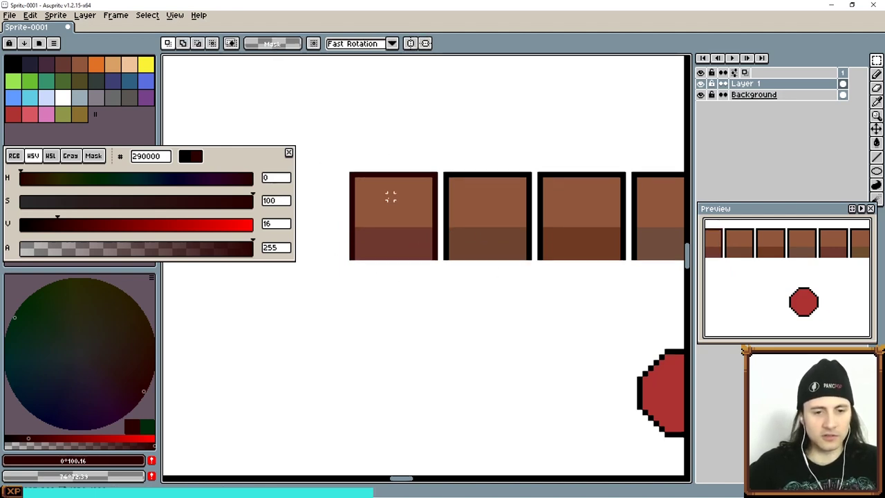
- Duplicate the leftmost square with the dark red outline and place the copy at the left end of the row, level with it
{"action": "scroll", "coordinate": [404, 205], "scroll_direction": "up", "scroll_amount": 1}
{"action": "left_click_drag", "start_coordinate": [431, 240], "coordinate": [473, 211]}
{"action": "left_click_drag", "start_coordinate": [350, 145], "coordinate": [524, 317]}
{"action": "scroll", "coordinate": [533, 348], "scroll_direction": "down", "scroll_amount": 1}
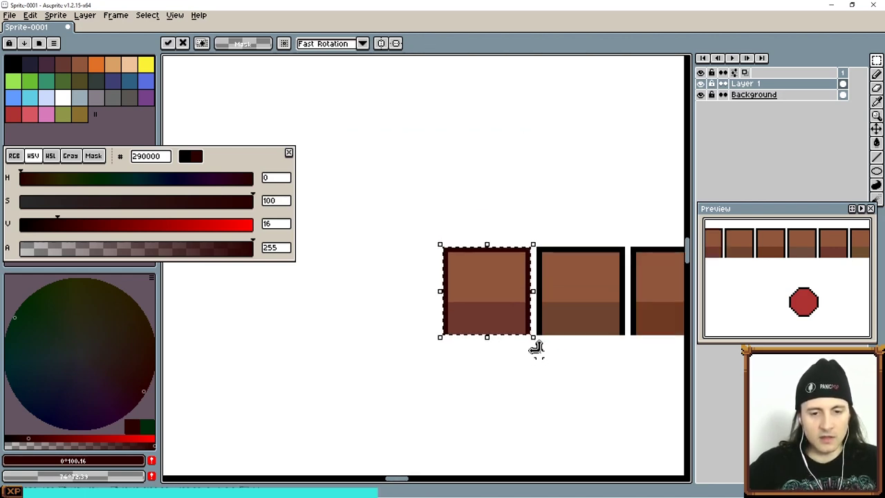
{"action": "scroll", "coordinate": [466, 238], "scroll_direction": "down", "scroll_amount": 2}
{"action": "scroll", "coordinate": [466, 237], "scroll_direction": "right", "scroll_amount": 2}
{"action": "left_click_drag", "start_coordinate": [466, 237], "coordinate": [511, 252]}
{"action": "scroll", "coordinate": [512, 253], "scroll_direction": "up", "scroll_amount": 3}
{"action": "key", "text": "ctrl+d"}
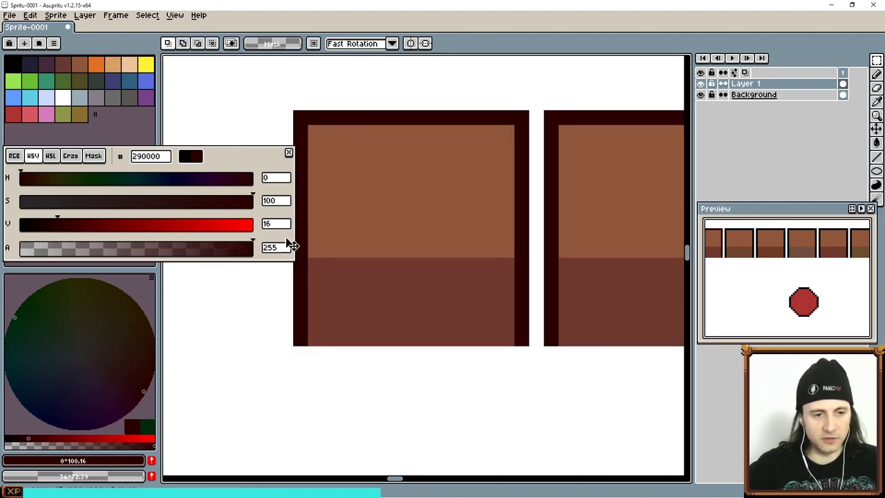
- Set the colour to hue 233, saturation 100, value 11 and fill the new leftmost square's outline with that dark blue
{"action": "mouse_move", "coordinate": [61, 224]}
{"action": "left_mouse_down"}
{"action": "mouse_move", "coordinate": [176, 227]}
{"action": "mouse_move", "coordinate": [46, 229]}
{"action": "left_mouse_up"}
{"action": "left_click", "coordinate": [174, 180]}
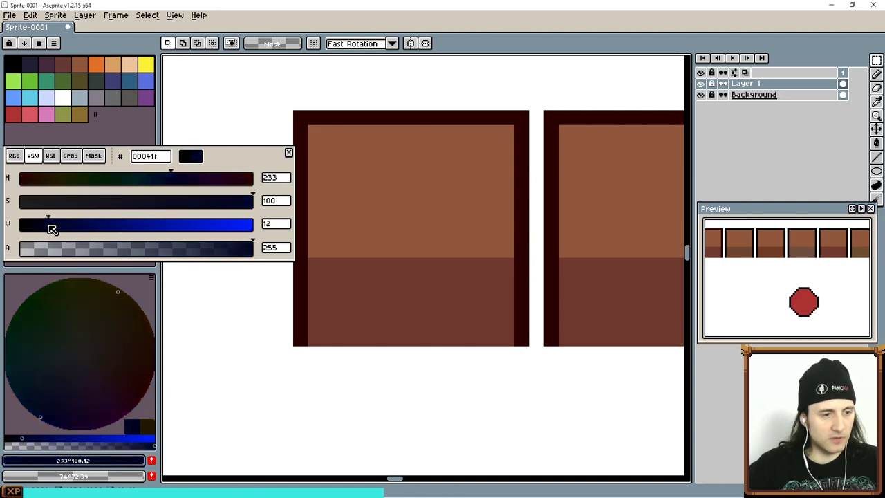
{"action": "key", "text": "g"}
{"action": "left_click", "coordinate": [309, 309]}
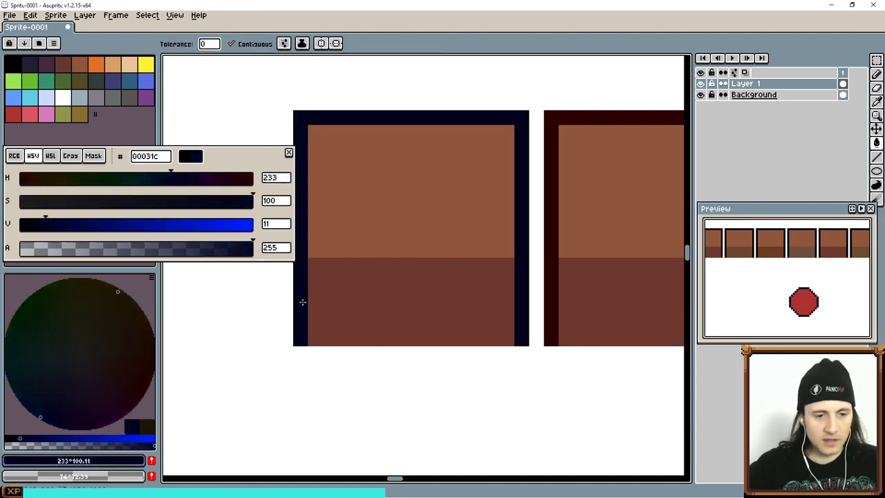
- Compare the dark blue outline with the dark red outline on the two neighbouring squares, undoing any stray fill on the background
{"action": "scroll", "coordinate": [359, 297], "scroll_direction": "down", "scroll_amount": 1}
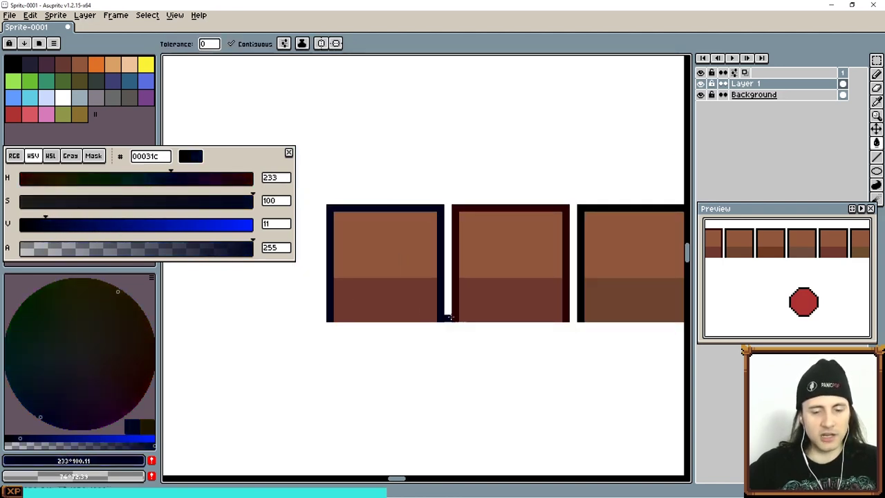
{"action": "scroll", "coordinate": [472, 331], "scroll_direction": "down", "scroll_amount": 1}
{"action": "left_click_drag", "start_coordinate": [547, 366], "coordinate": [537, 325]}
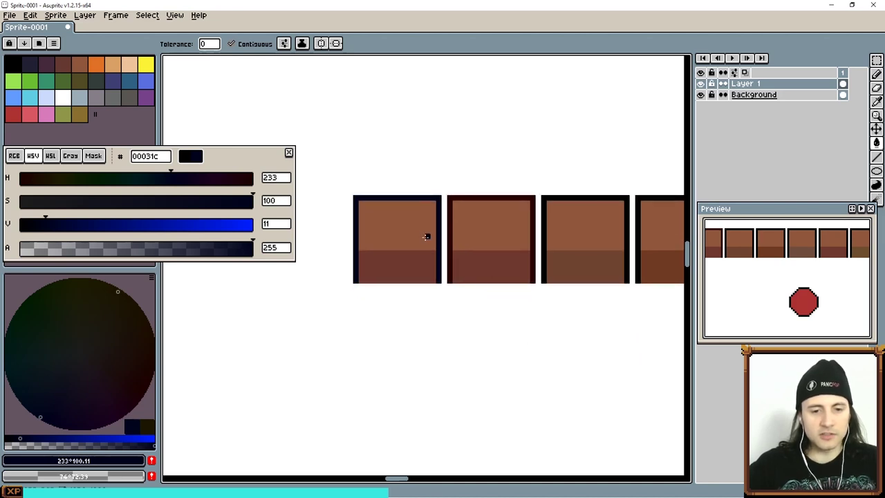
{"action": "scroll", "coordinate": [422, 219], "scroll_direction": "up", "scroll_amount": 2}
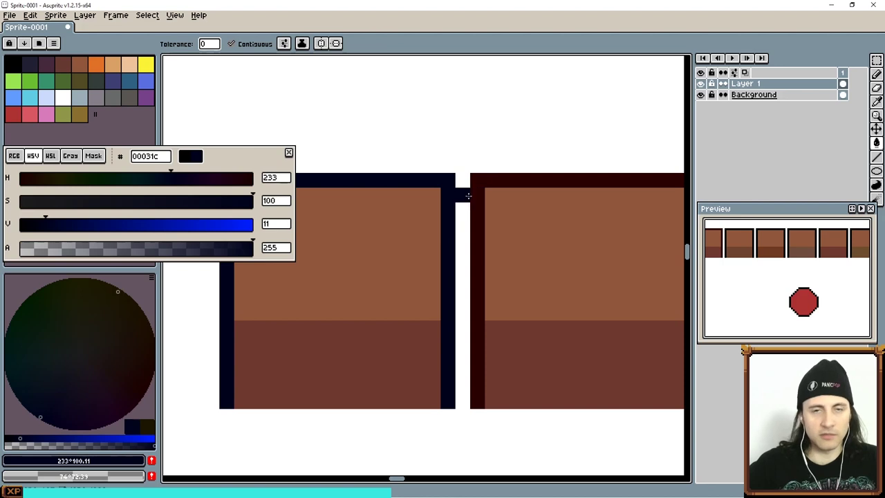
{"action": "scroll", "coordinate": [403, 186], "scroll_direction": "down", "scroll_amount": 1}
{"action": "left_click_drag", "start_coordinate": [380, 181], "coordinate": [410, 198]}
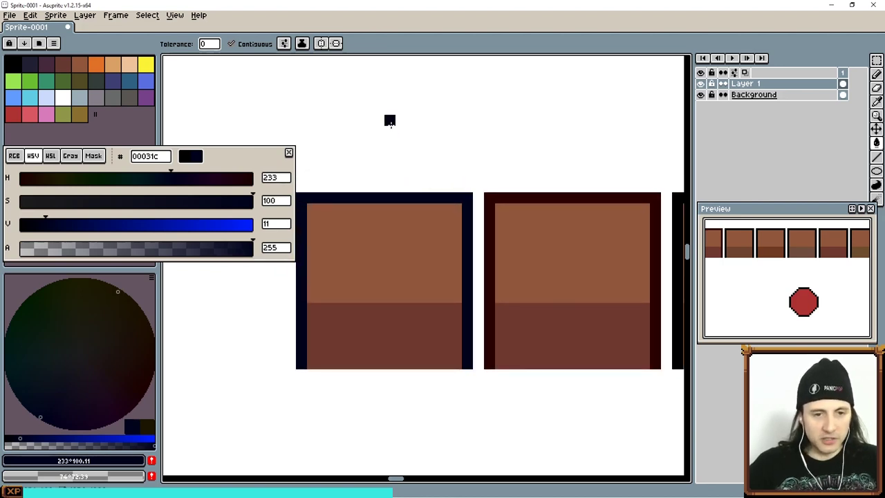
{"action": "left_click", "coordinate": [390, 121]}
{"action": "key", "text": "ctrl+z"}
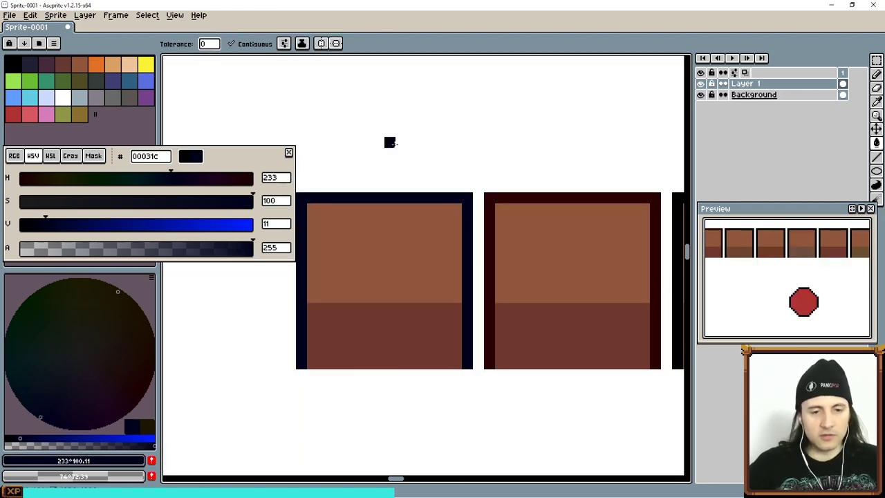
{"action": "left_click_drag", "start_coordinate": [535, 253], "coordinate": [492, 218]}
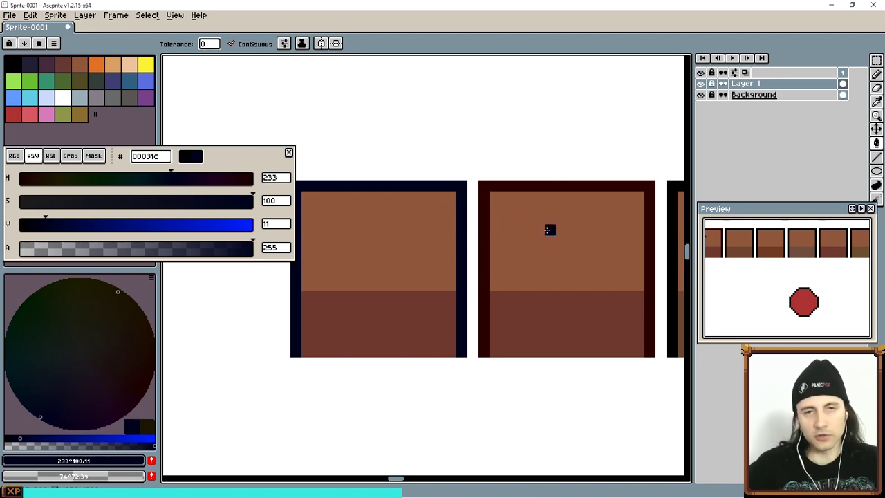
{"action": "left_click_drag", "start_coordinate": [436, 252], "coordinate": [458, 250]}
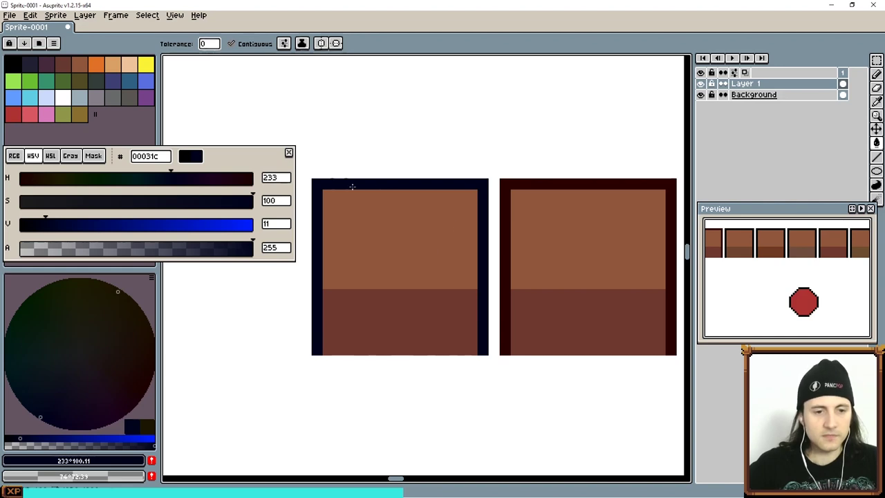
- Delete the square with the dark blue outline from the left end of the row
{"action": "key", "text": "m"}
{"action": "left_click_drag", "start_coordinate": [317, 184], "coordinate": [489, 373]}
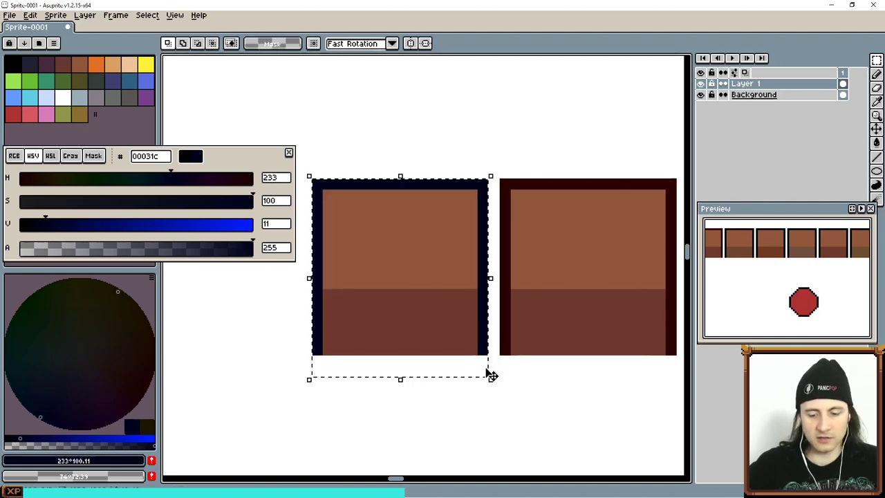
{"action": "key", "text": "Delete"}
- Place a copy of the square with the dark red outline below the row, aligned to the visible grid
{"action": "scroll", "coordinate": [534, 282], "scroll_direction": "down", "scroll_amount": 1}
{"action": "scroll", "coordinate": [534, 282], "scroll_direction": "up", "scroll_amount": 1}
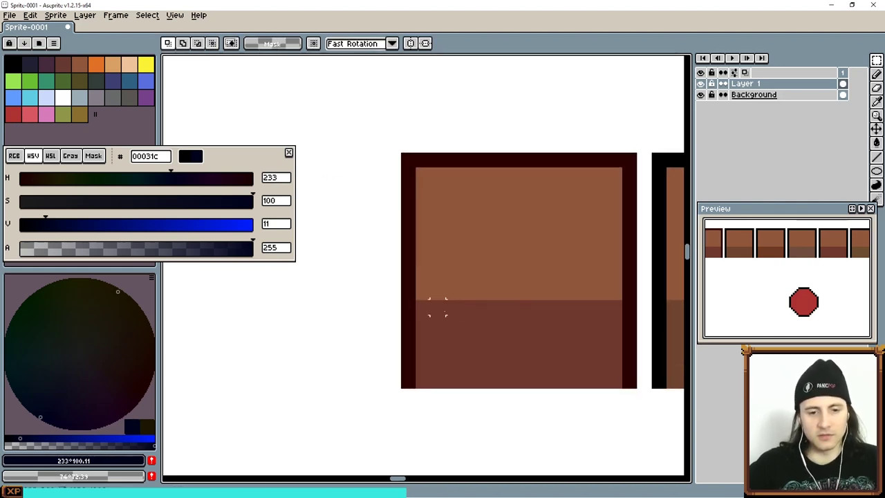
{"action": "left_click_drag", "start_coordinate": [497, 317], "coordinate": [404, 276]}
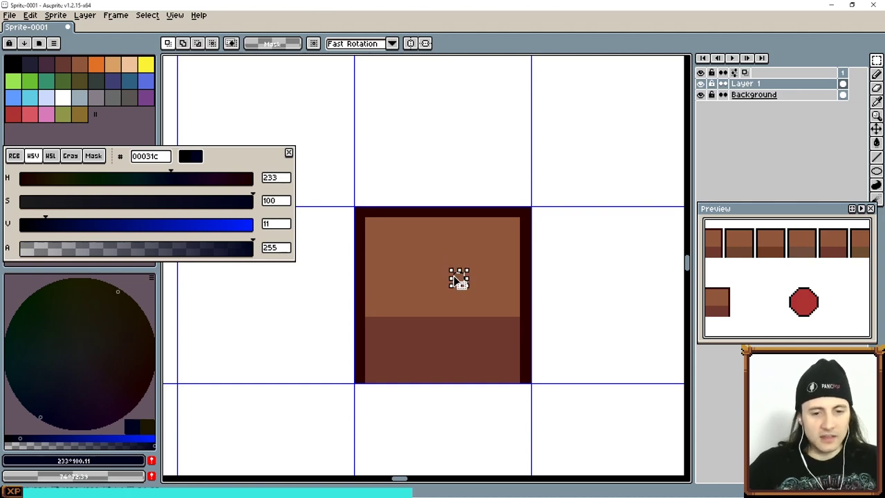
- Sample the copy's brown fill, raise its value to 72, and draw a one-pixel highlight line across the square just above the shadow
{"action": "left_click", "coordinate": [458, 277], "text": "alt"}
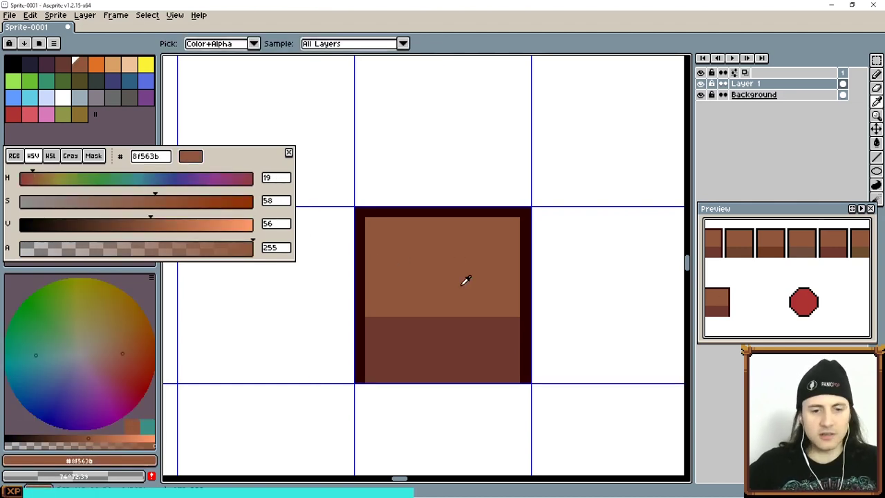
{"action": "left_click", "coordinate": [188, 224]}
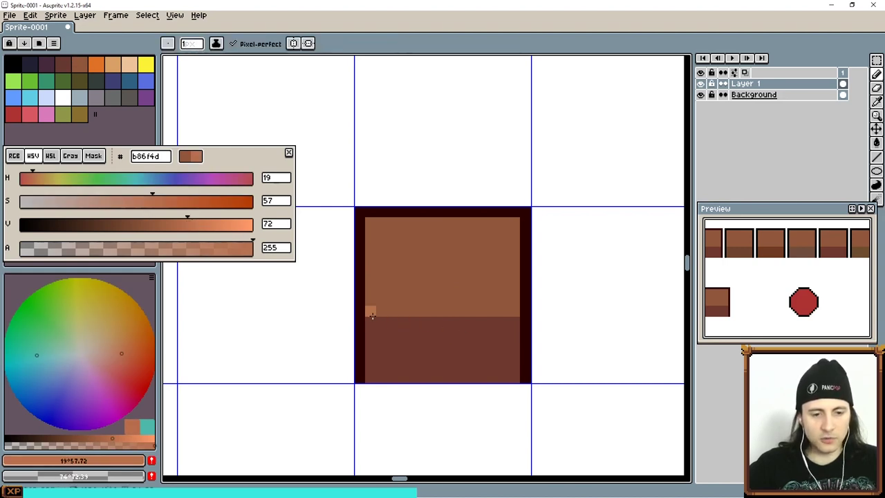
{"action": "left_click_drag", "start_coordinate": [381, 314], "coordinate": [505, 315]}
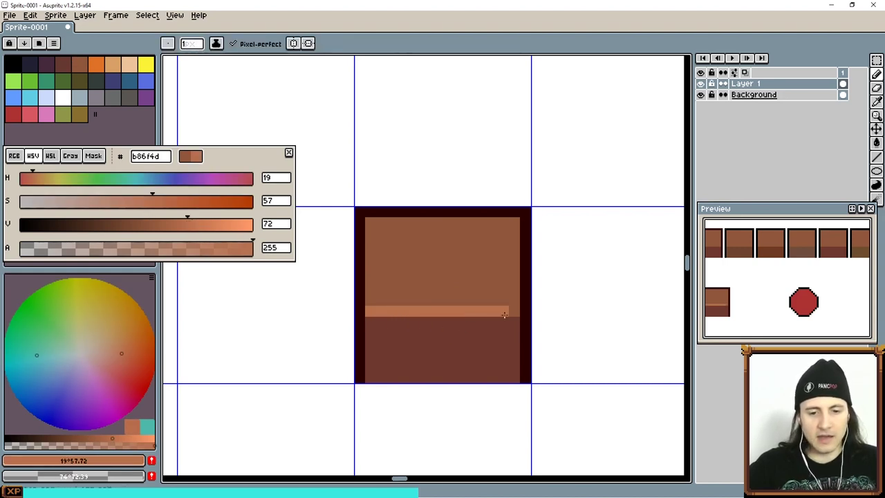
{"action": "scroll", "coordinate": [512, 322], "scroll_direction": "down", "scroll_amount": 1}
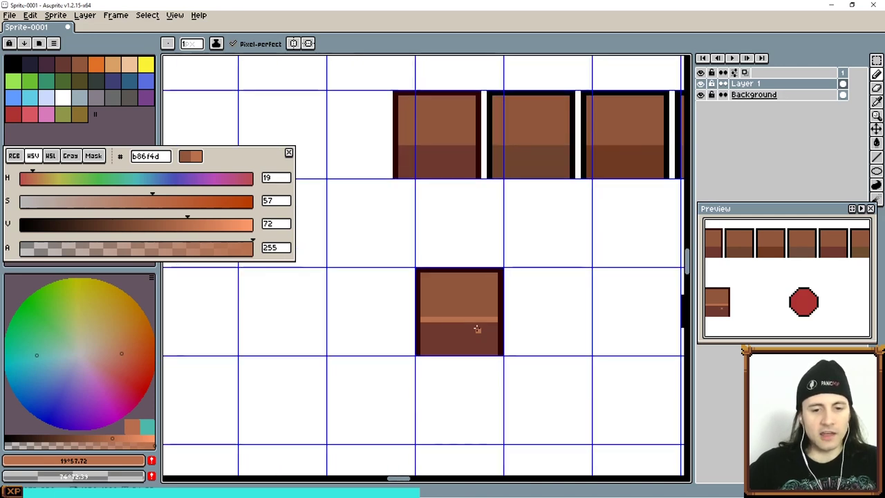
{"action": "scroll", "coordinate": [476, 328], "scroll_direction": "down", "scroll_amount": 1}
{"action": "scroll", "coordinate": [460, 330], "scroll_direction": "up", "scroll_amount": 1}
{"action": "left_click_drag", "start_coordinate": [484, 348], "coordinate": [477, 347]}
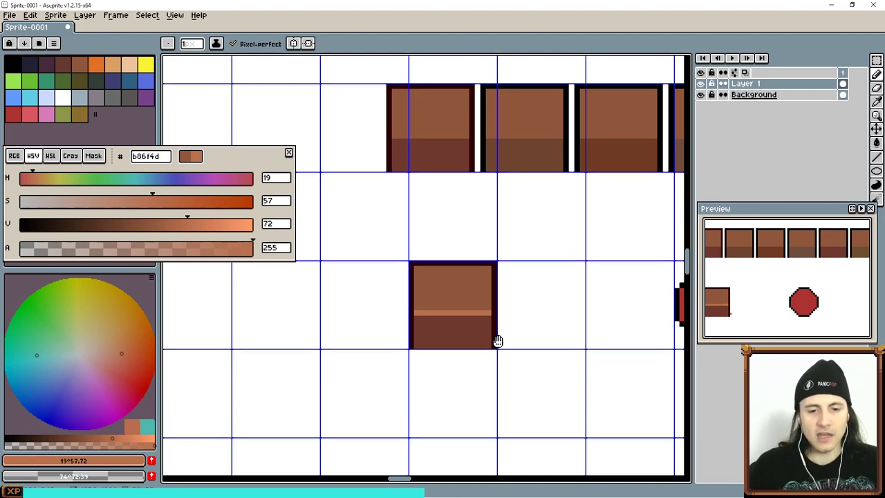
- Duplicate the highlighted square and place the copy one empty grid cell to its left, leaving nothing selected
{"action": "scroll", "coordinate": [470, 323], "scroll_direction": "up", "scroll_amount": 3}
{"action": "key", "text": "m"}
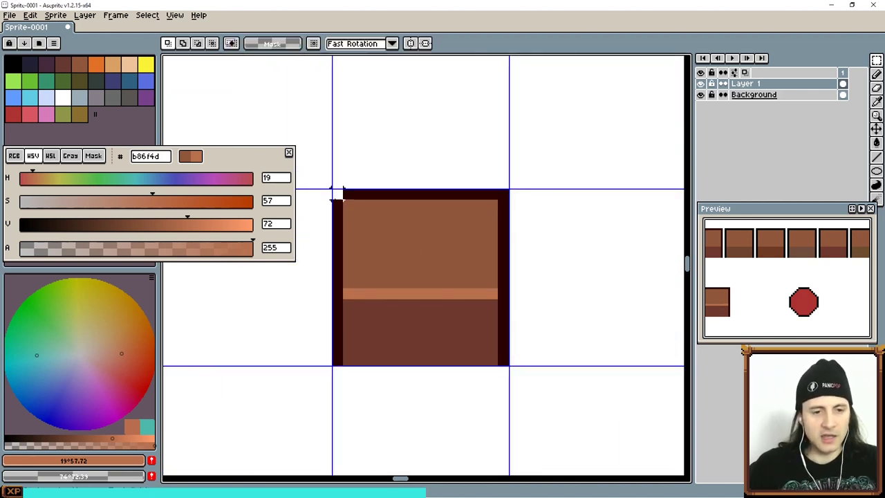
{"action": "left_click_drag", "start_coordinate": [332, 191], "coordinate": [446, 304]}
{"action": "scroll", "coordinate": [496, 377], "scroll_direction": "down", "scroll_amount": 2}
{"action": "scroll", "coordinate": [579, 316], "scroll_direction": "up", "scroll_amount": 1}
{"action": "key", "text": "ctrl+d"}
{"action": "scroll", "coordinate": [349, 286], "scroll_direction": "up", "scroll_amount": 1}
- Sample the highlight colour and draw a one-pixel highlight frame around the whole upper brown area of the left copy
{"action": "key", "text": "i"}
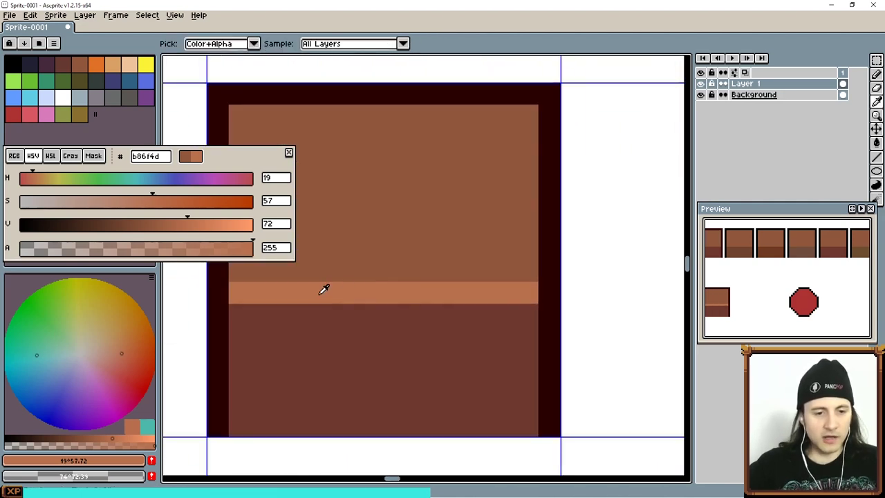
{"action": "left_click", "coordinate": [320, 293]}
{"action": "left_click_drag", "start_coordinate": [340, 259], "coordinate": [421, 288]}
{"action": "key", "text": "b"}
{"action": "mouse_move", "coordinate": [322, 300]}
{"action": "left_mouse_down"}
{"action": "mouse_move", "coordinate": [339, 165]}
{"action": "mouse_move", "coordinate": [326, 218]}
{"action": "left_mouse_up"}
{"action": "key", "text": "ctrl+z"}
{"action": "left_click", "coordinate": [321, 298]}
{"action": "mouse_move", "coordinate": [321, 298]}
{"action": "left_mouse_down"}
{"action": "mouse_move", "coordinate": [327, 141]}
{"action": "mouse_move", "coordinate": [606, 144]}
{"action": "mouse_move", "coordinate": [610, 304]}
{"action": "mouse_move", "coordinate": [465, 249]}
{"action": "mouse_move", "coordinate": [426, 260]}
{"action": "left_mouse_up"}
{"action": "scroll", "coordinate": [601, 311], "scroll_direction": "down", "scroll_amount": 3}
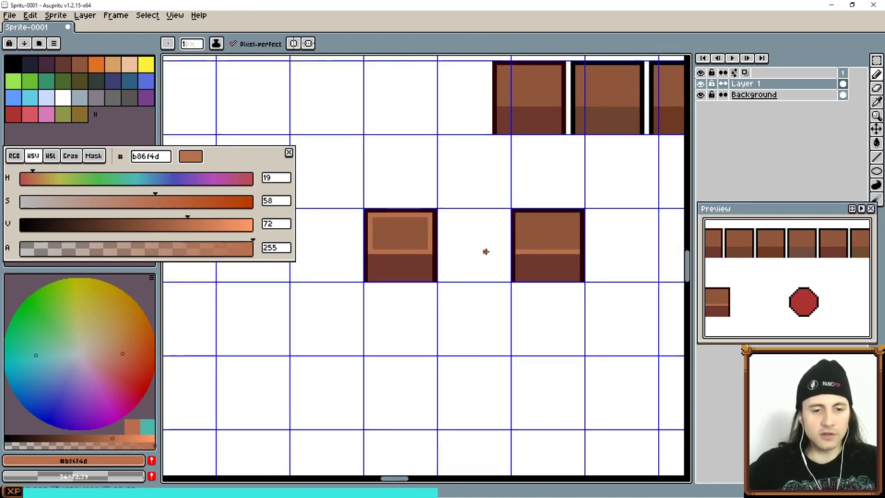
- Hide the grid over the two highlighted squares
{"action": "left_click_drag", "start_coordinate": [507, 225], "coordinate": [508, 235]}
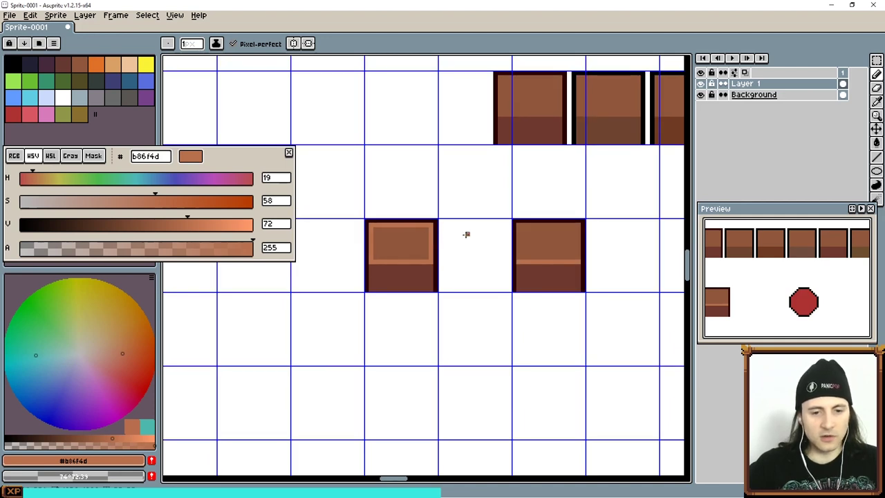
{"action": "key", "text": "ctrl+apostrophe"}
{"action": "left_click_drag", "start_coordinate": [507, 251], "coordinate": [498, 255]}
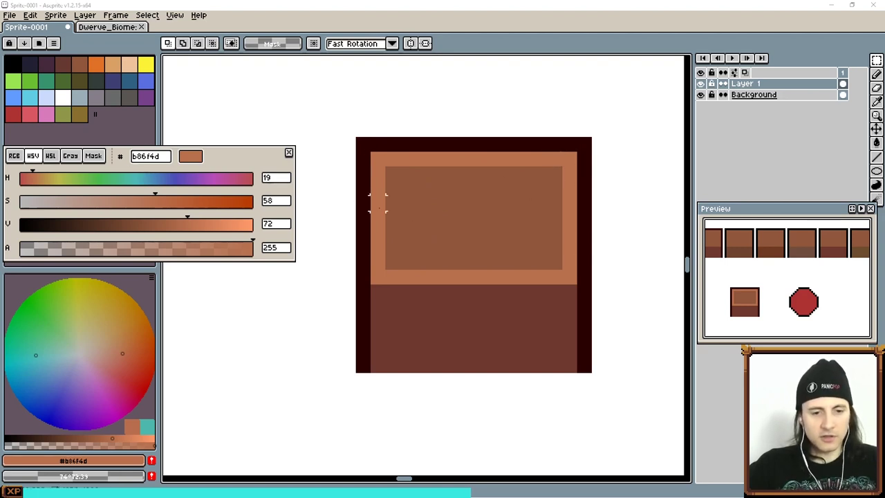
- Sample the framed square's dark red outline, change it to saturation 72, value 21, and recolour only the outline section above the shadow
{"action": "key", "text": "i"}
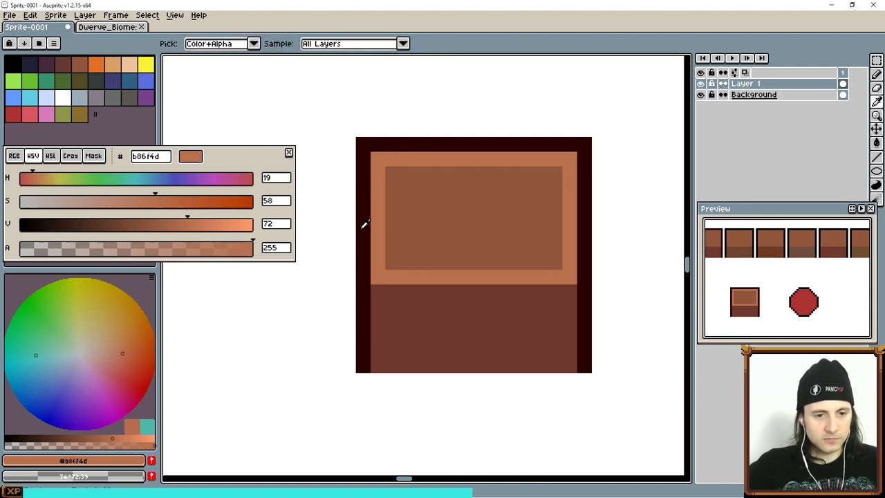
{"action": "left_click", "coordinate": [364, 223]}
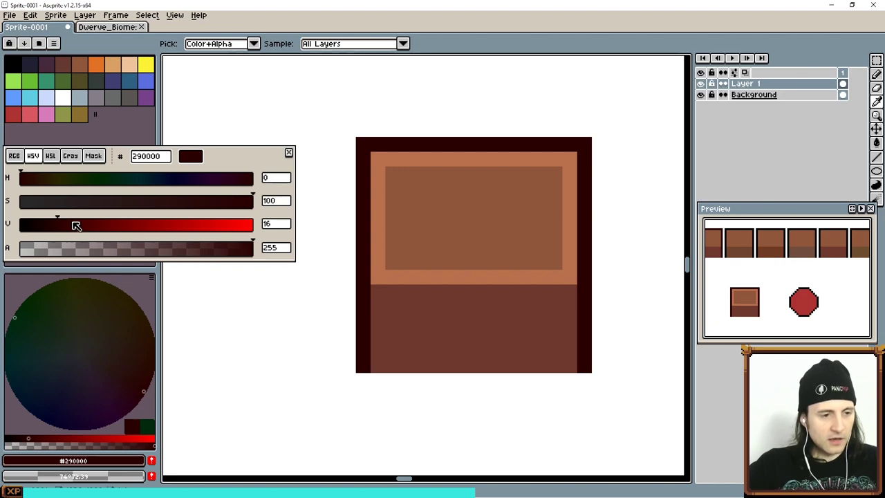
{"action": "left_click_drag", "start_coordinate": [73, 224], "coordinate": [165, 225]}
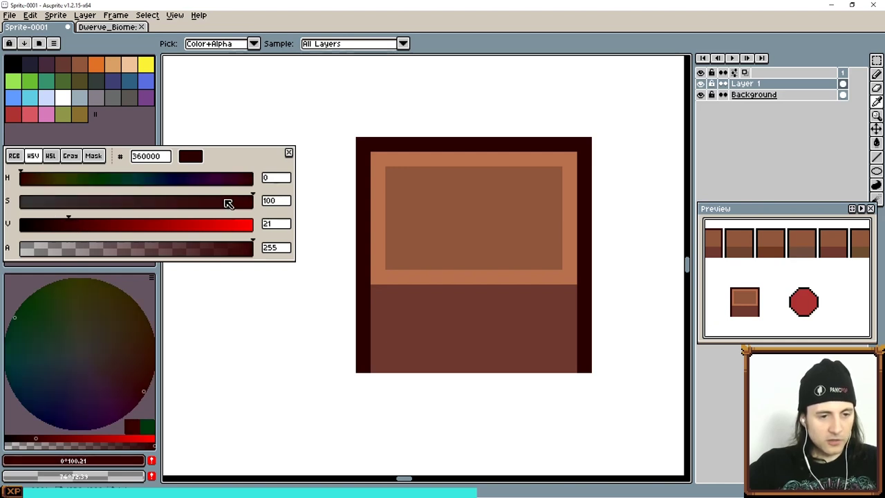
{"action": "left_click", "coordinate": [188, 200]}
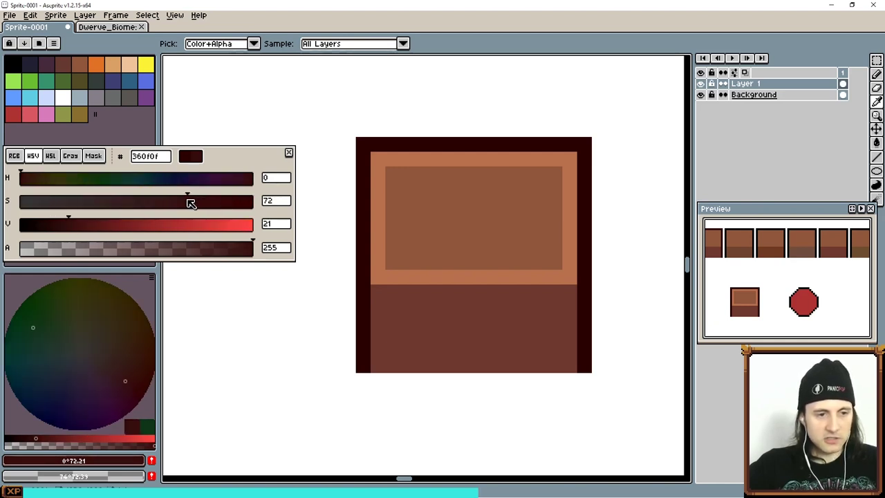
{"action": "key", "text": "b"}
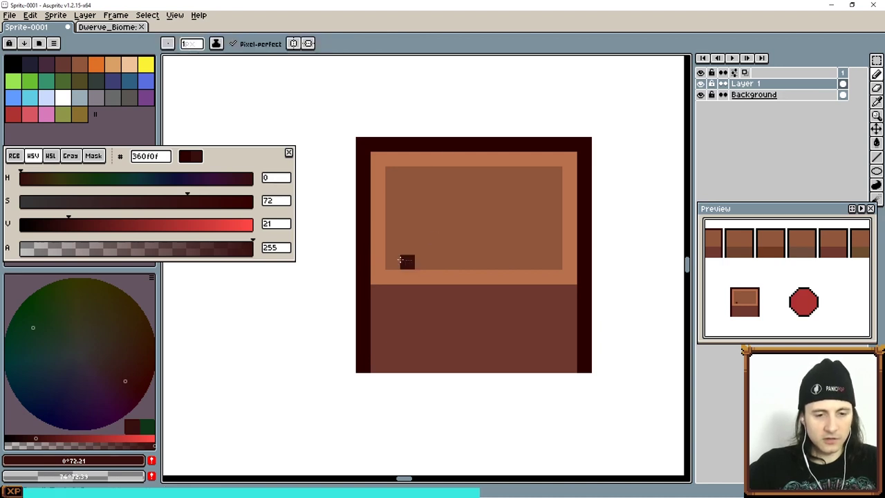
{"action": "key", "text": "g"}
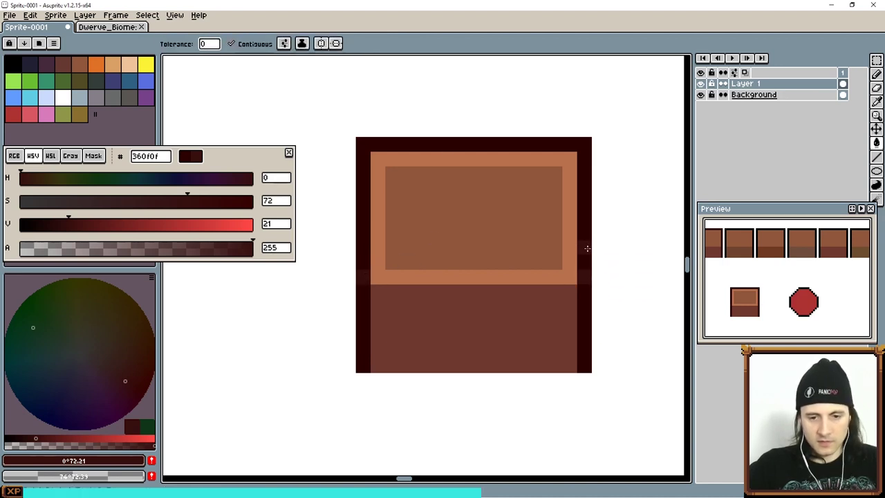
{"action": "left_click", "coordinate": [586, 252]}
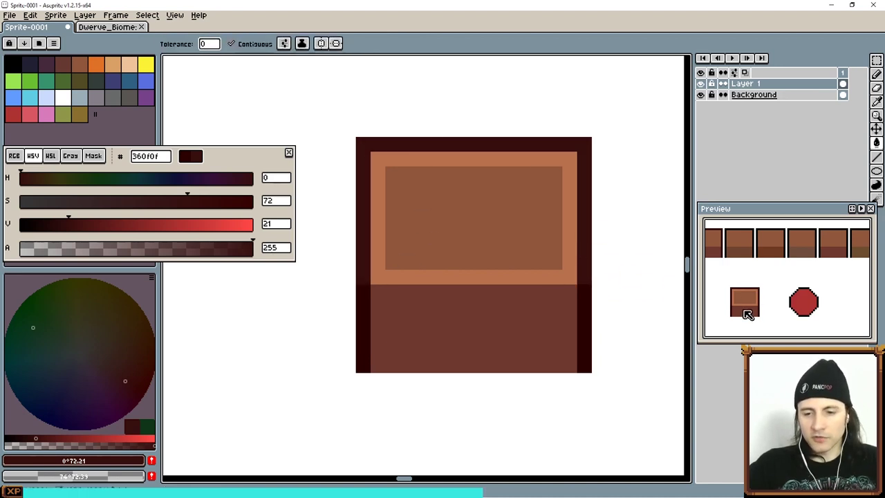
- Recolour the outline section above the shadow with a softer dark red at saturation 50, value 32
{"action": "scroll", "coordinate": [753, 307], "scroll_direction": "up", "scroll_amount": 2}
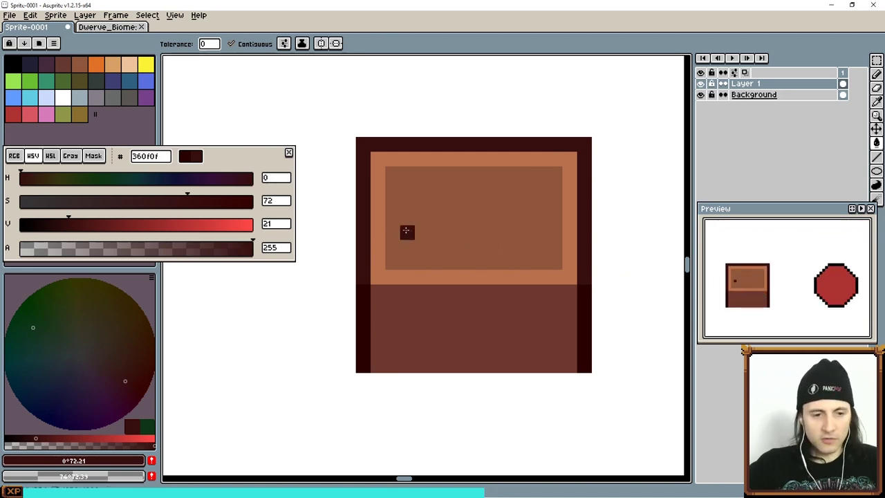
{"action": "left_click", "coordinate": [147, 201]}
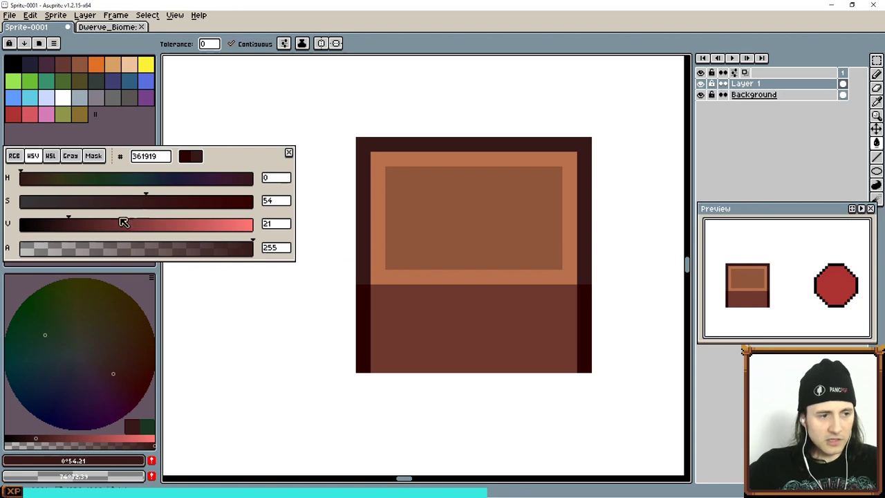
{"action": "left_click", "coordinate": [84, 223]}
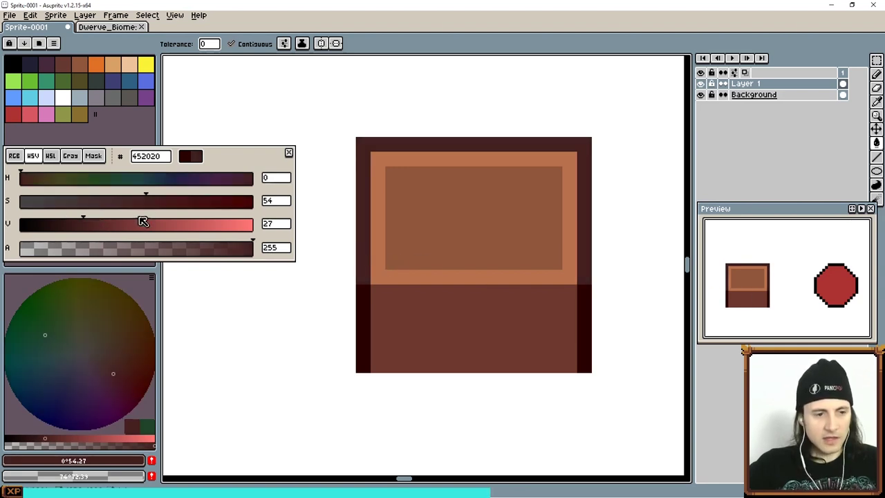
{"action": "left_click", "coordinate": [96, 223]}
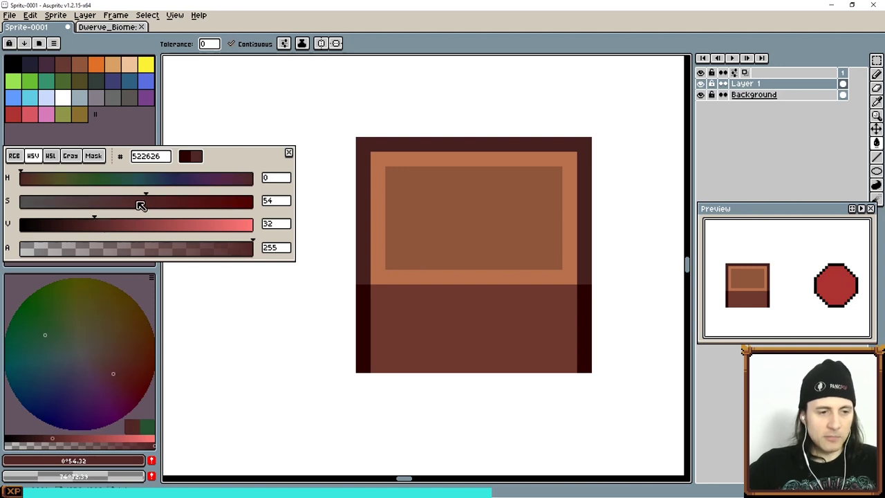
{"action": "left_click", "coordinate": [137, 201]}
{"action": "left_click", "coordinate": [360, 249]}
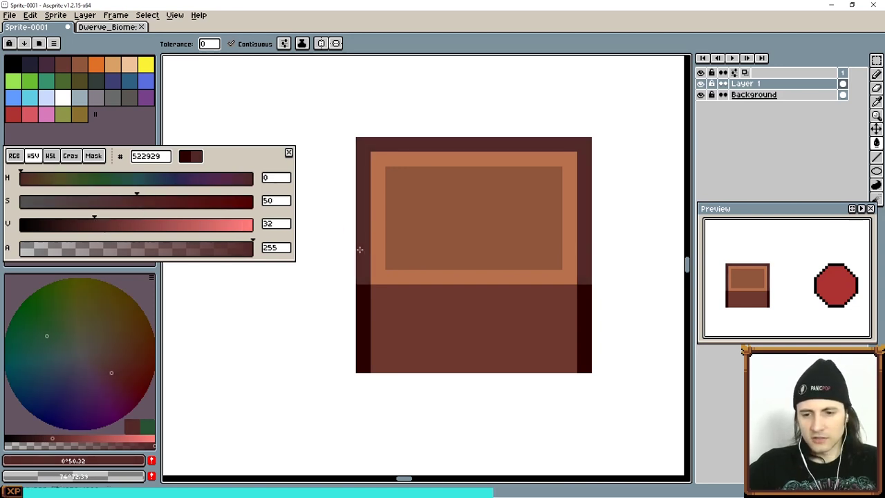
{"action": "scroll", "coordinate": [567, 292], "scroll_direction": "up", "scroll_amount": 1}
{"action": "scroll", "coordinate": [566, 293], "scroll_direction": "down", "scroll_amount": 1}
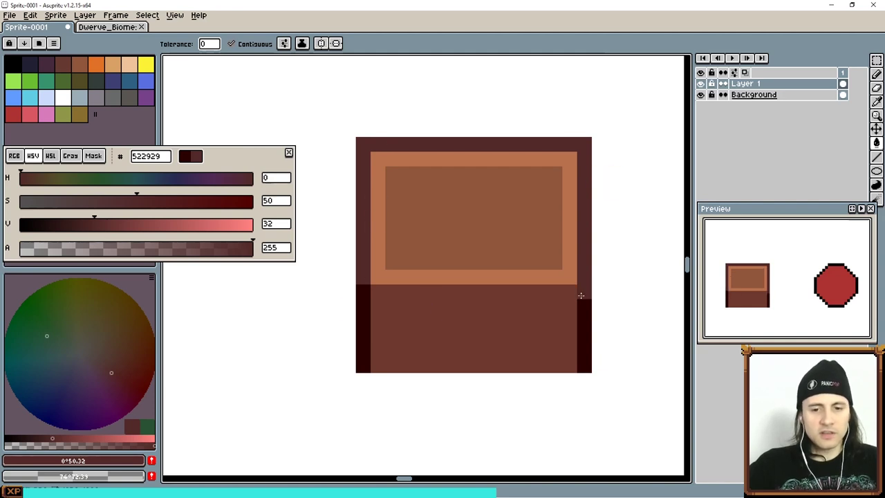
{"action": "left_click", "coordinate": [335, 277]}
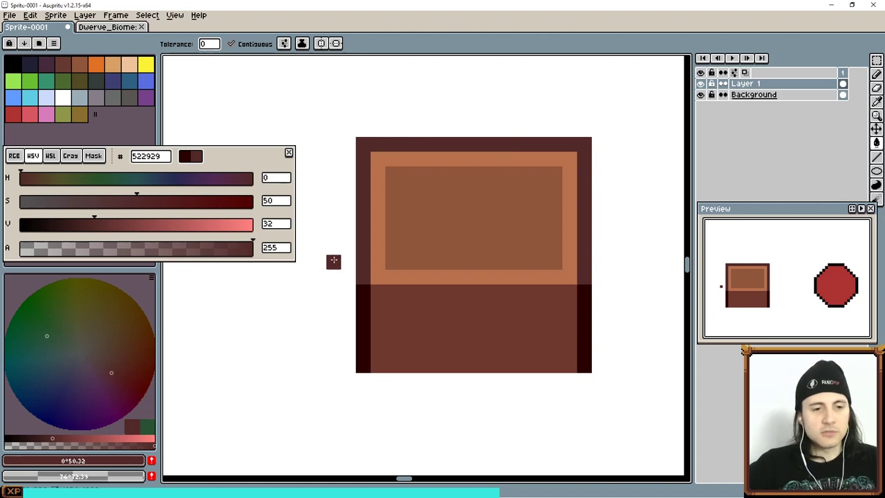
{"action": "left_click_drag", "start_coordinate": [333, 261], "coordinate": [330, 279]}
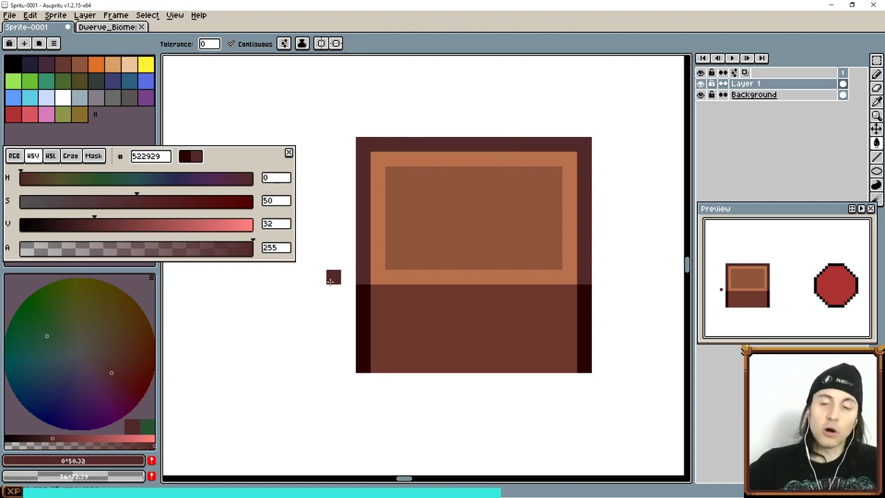
- Sample the shadow colour, lower its value to 36, and fill the bottom half of the shadow area with it
{"action": "left_click", "coordinate": [435, 310], "text": "alt"}
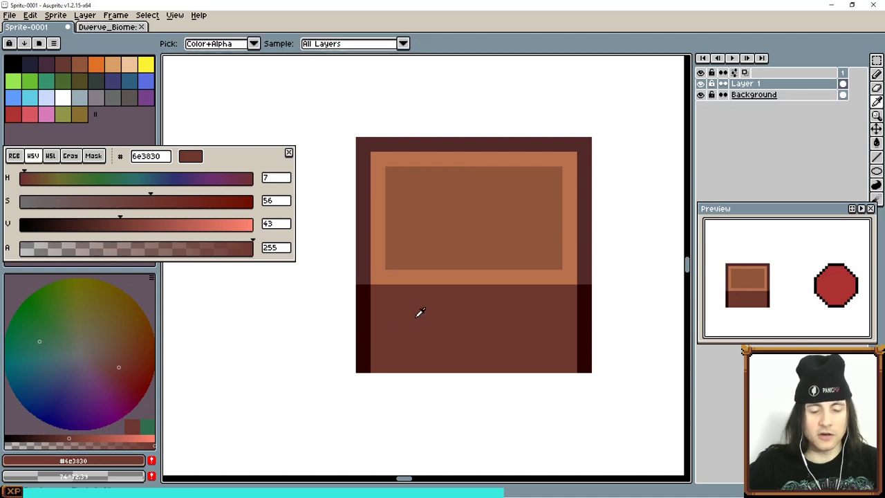
{"action": "left_click", "coordinate": [104, 224]}
{"action": "key", "text": "b"}
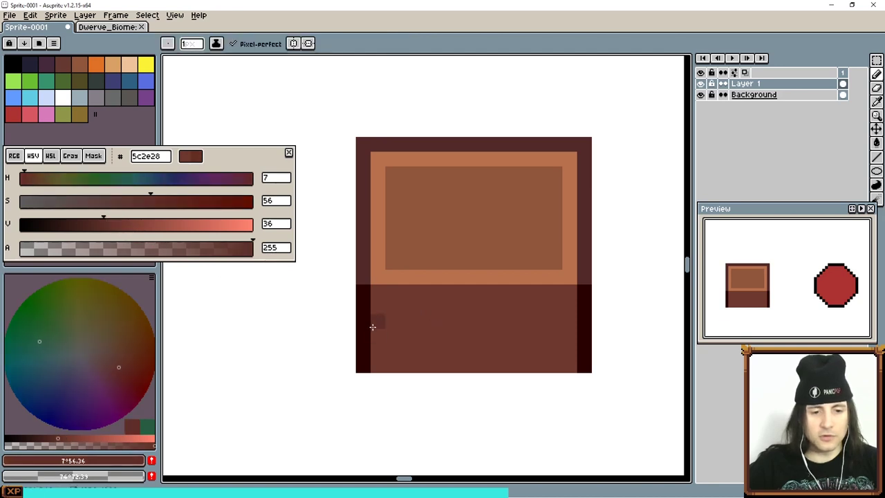
{"action": "left_click_drag", "start_coordinate": [375, 336], "coordinate": [551, 338]}
{"action": "key", "text": "g"}
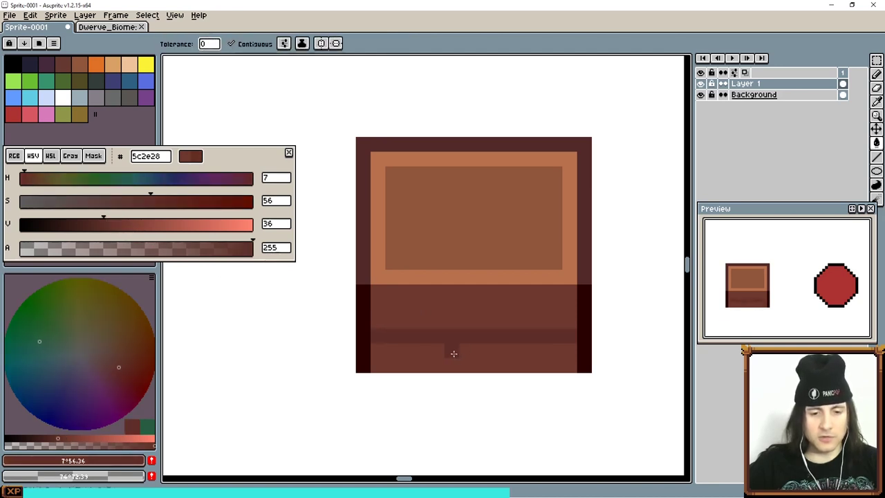
{"action": "left_click", "coordinate": [461, 354]}
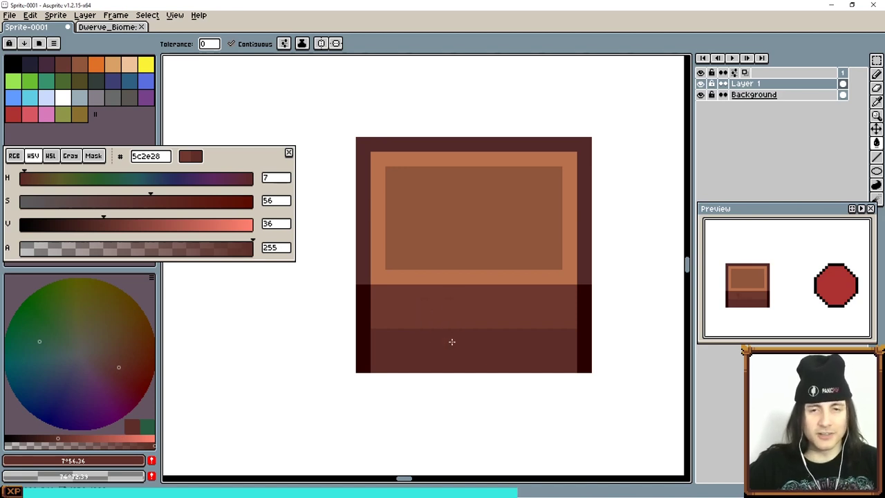
- Sample the original shadow colour and paint it over the top pixel row of the darker band
{"action": "key", "text": "i"}
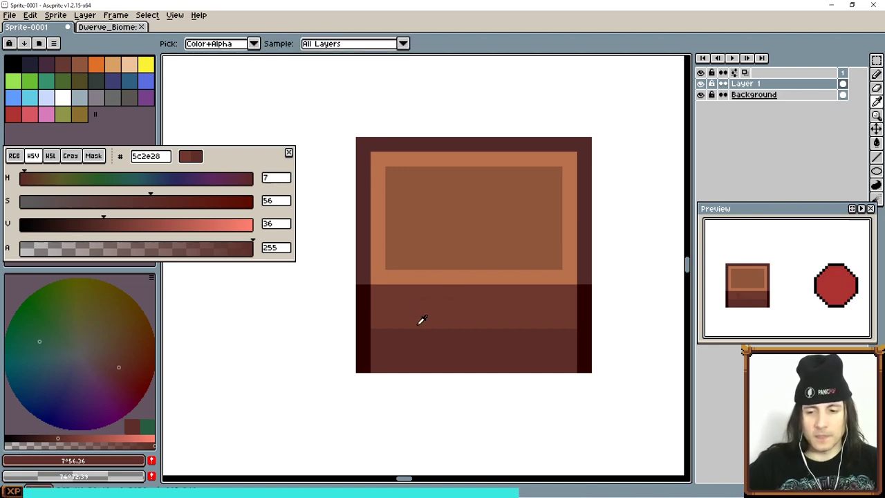
{"action": "left_click", "coordinate": [408, 330]}
{"action": "key", "text": "b"}
{"action": "left_click_drag", "start_coordinate": [373, 337], "coordinate": [574, 337]}
- Sample the darker band, lower its value to 27, and paint the bottom pixel row of the shadow inside the outline
{"action": "key", "text": "i"}
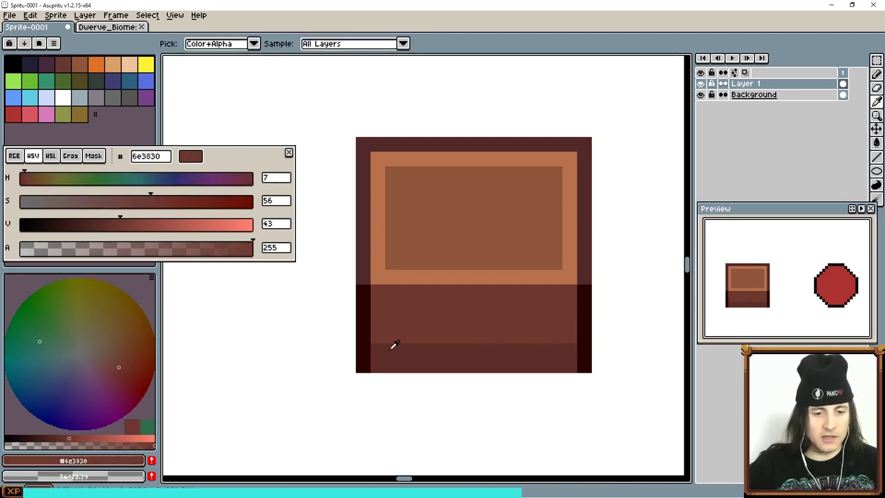
{"action": "left_click", "coordinate": [397, 352]}
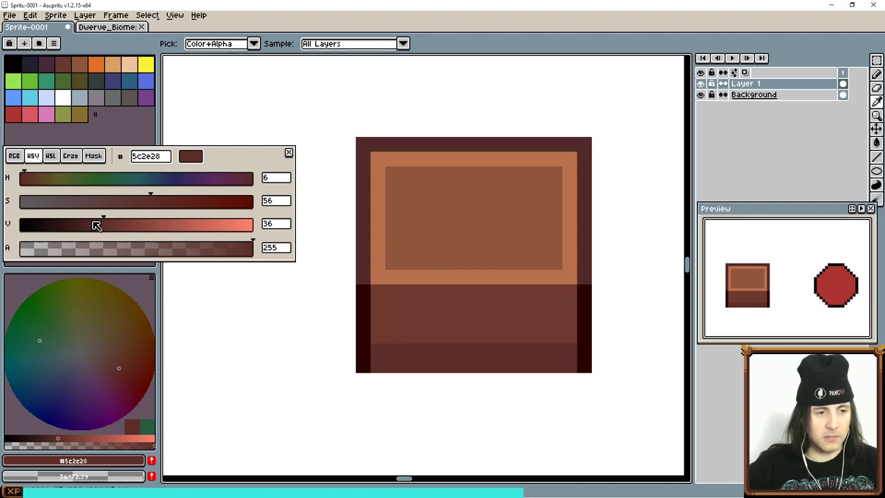
{"action": "left_click", "coordinate": [85, 223]}
{"action": "key", "text": "b"}
{"action": "left_click_drag", "start_coordinate": [376, 365], "coordinate": [566, 370]}
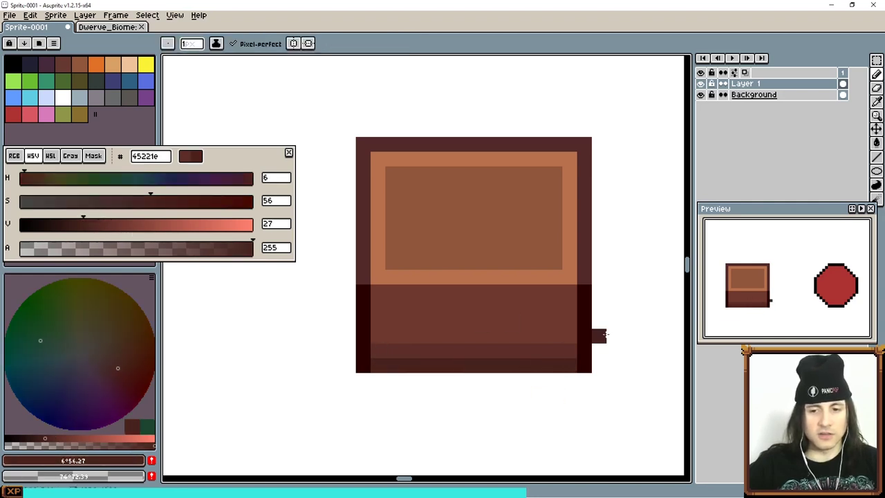
{"action": "scroll", "coordinate": [775, 308], "scroll_direction": "up", "scroll_amount": 1}
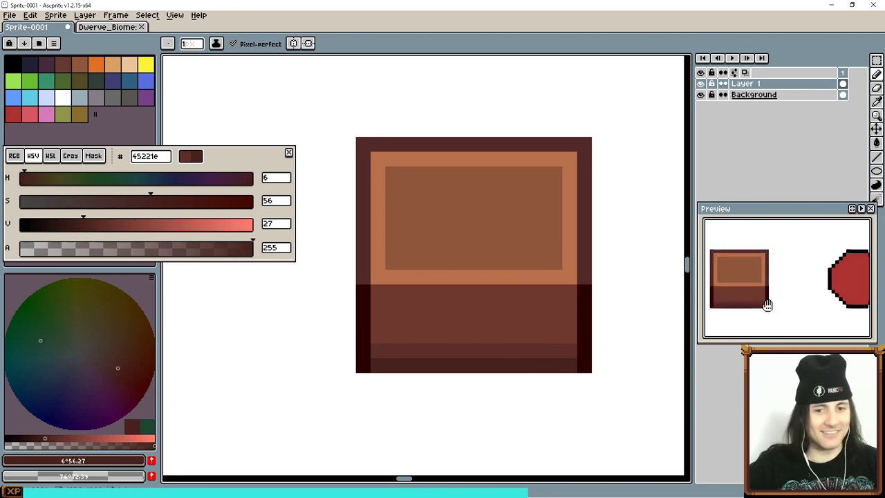
{"action": "left_click_drag", "start_coordinate": [766, 302], "coordinate": [785, 301]}
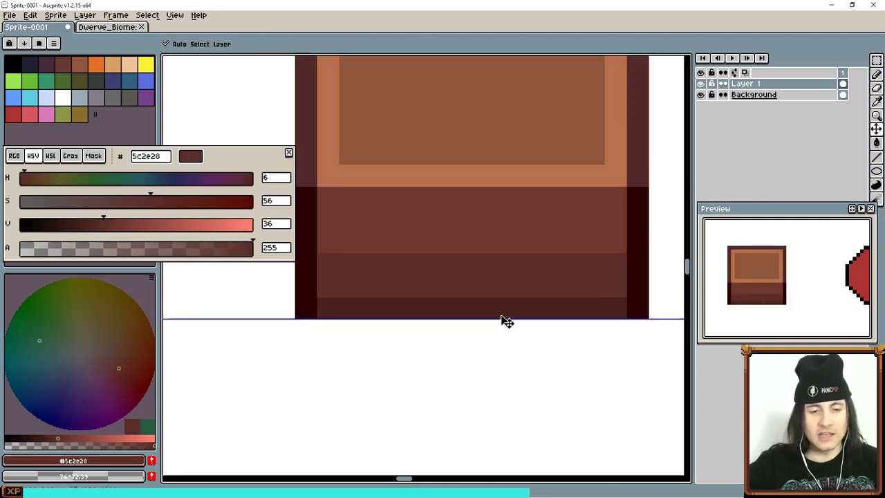
- Try extending the 5c2e28 band upward by one fully opaque pixel row, and undo the extra row
{"action": "key", "text": "ctrl+z"}
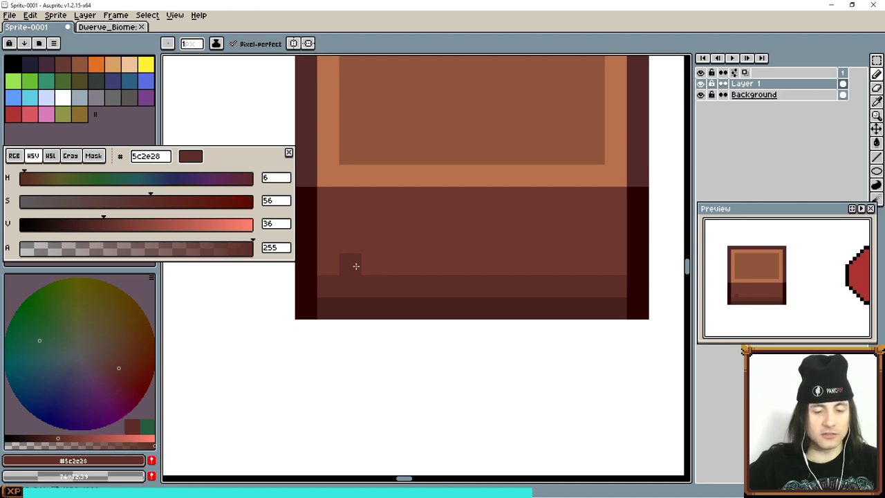
{"action": "mouse_move", "coordinate": [350, 265]}
{"action": "left_mouse_down"}
{"action": "mouse_move", "coordinate": [329, 266]}
{"action": "mouse_move", "coordinate": [605, 268]}
{"action": "left_mouse_up"}
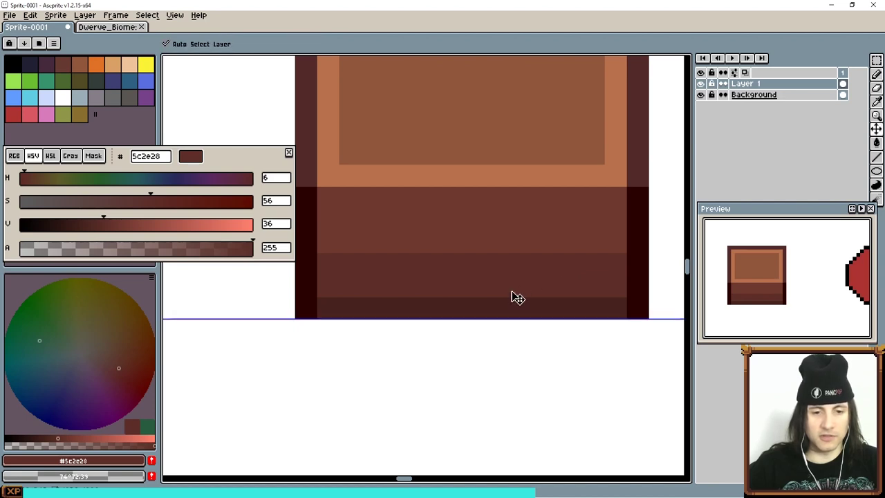
{"action": "key", "text": "ctrl+z"}
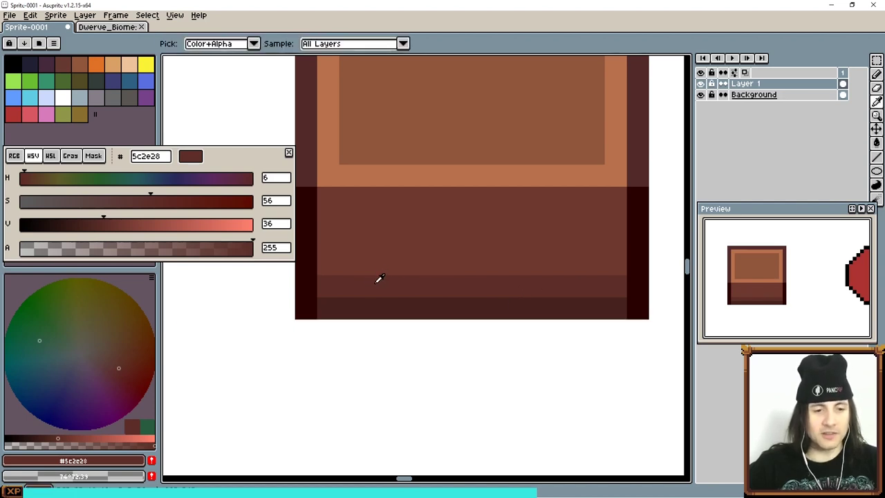
- Set the 5c2e28 colour's alpha to 130 and pencil a semi-transparent transition row directly above the darker band
{"action": "left_click", "coordinate": [140, 249]}
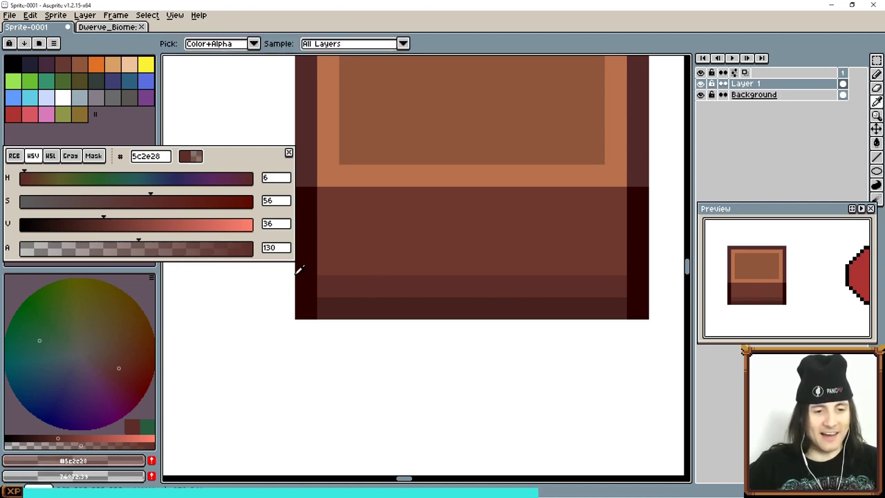
{"action": "key", "text": "b"}
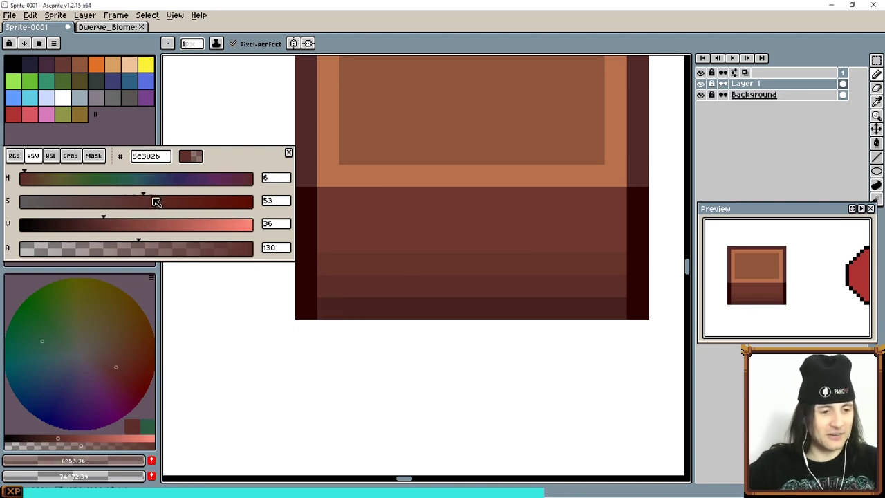
{"action": "left_click_drag", "start_coordinate": [153, 201], "coordinate": [105, 222]}
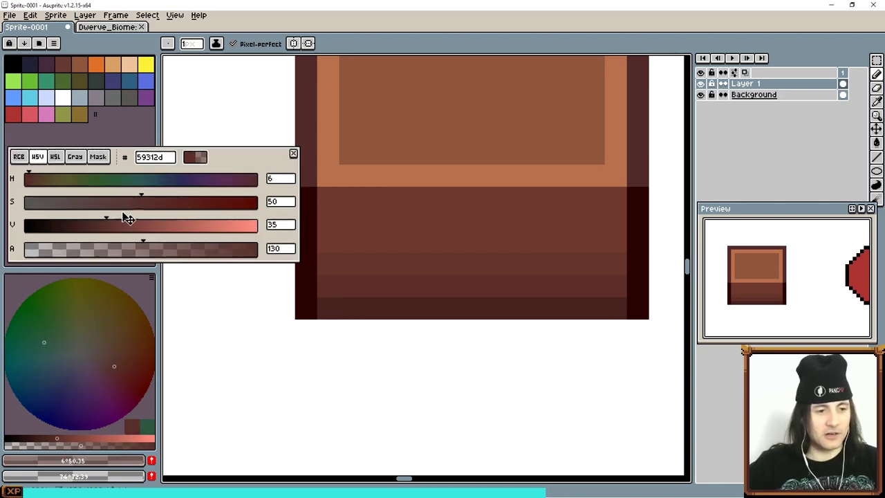
{"action": "left_click_drag", "start_coordinate": [246, 172], "coordinate": [240, 166]}
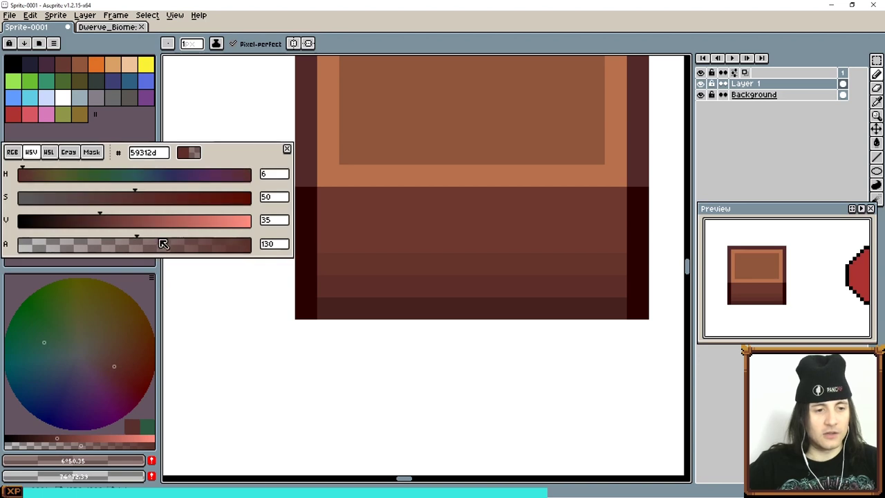
{"action": "left_click_drag", "start_coordinate": [159, 243], "coordinate": [237, 248]}
- Sample the blended transition row, set its alpha to 142, and paint another semi-transparent row directly above it
{"action": "key", "text": "alt"}
{"action": "left_click", "coordinate": [375, 277]}
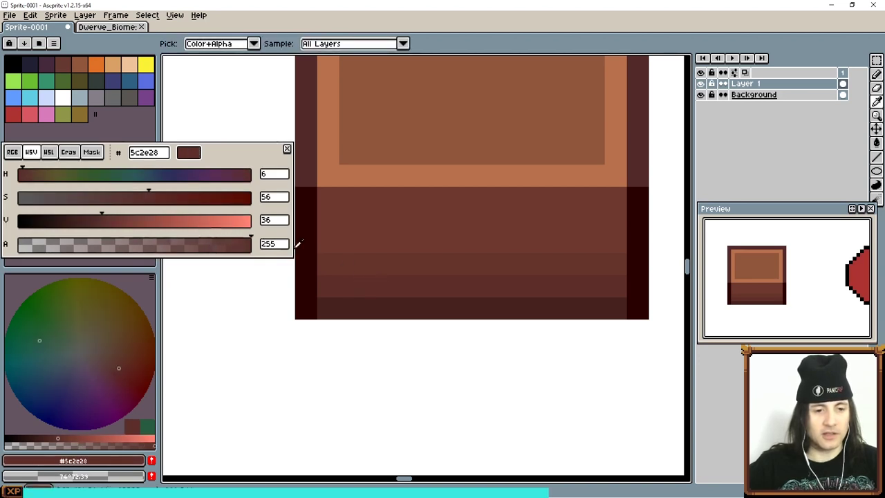
{"action": "left_click", "coordinate": [367, 258]}
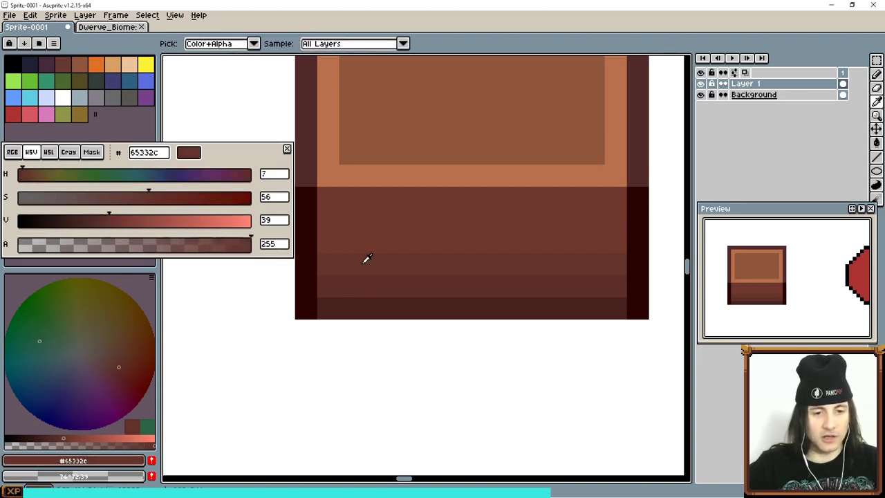
{"action": "left_click", "coordinate": [150, 246]}
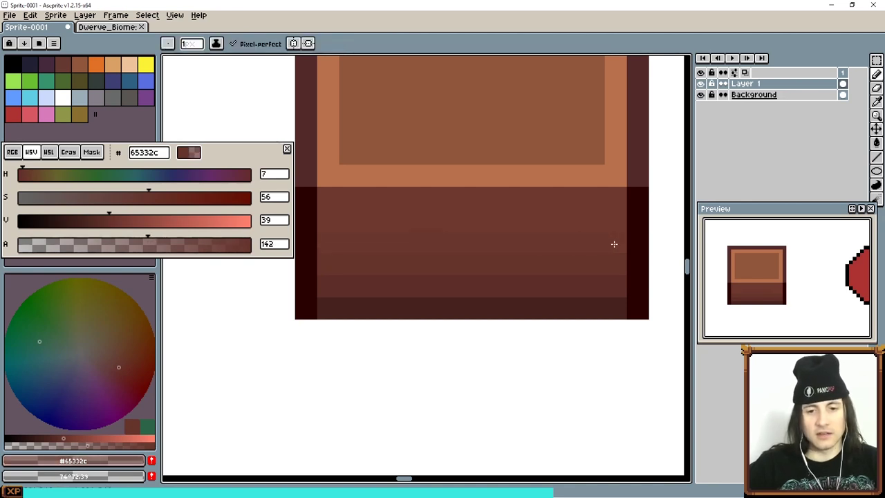
- Sample the lower squares' highlight, change it to saturation 43, value 83, and paint a lighter middle segment on the right square's highlight line
{"action": "scroll", "coordinate": [549, 292], "scroll_direction": "down", "scroll_amount": 5}
{"action": "left_click_drag", "start_coordinate": [568, 309], "coordinate": [553, 306]}
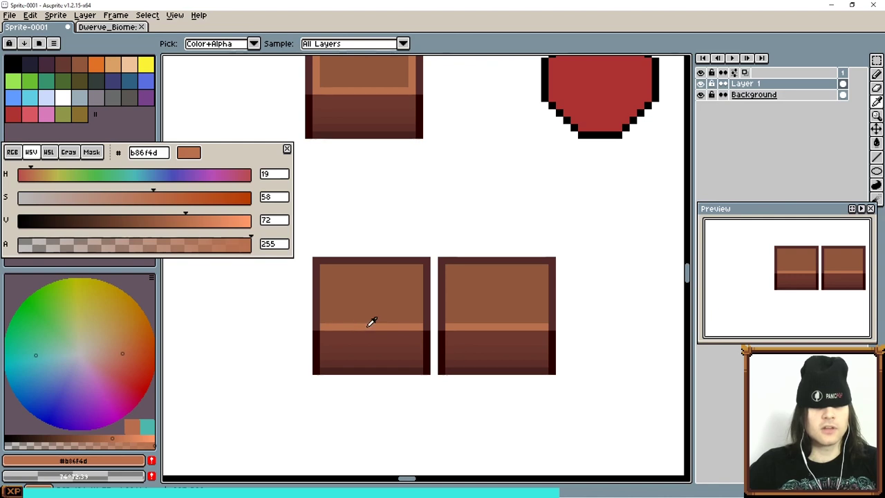
{"action": "left_click", "coordinate": [205, 221]}
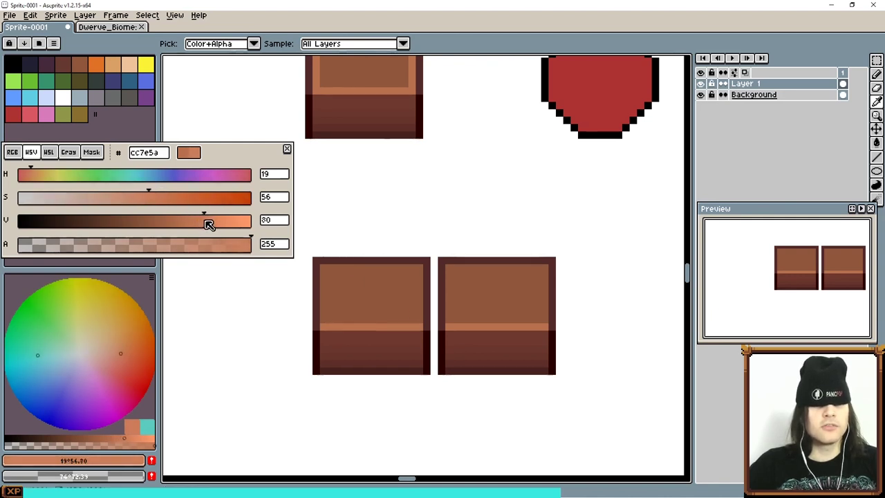
{"action": "left_click_drag", "start_coordinate": [209, 225], "coordinate": [213, 224]}
{"action": "left_click_drag", "start_coordinate": [147, 199], "coordinate": [119, 197]}
{"action": "key", "text": "b"}
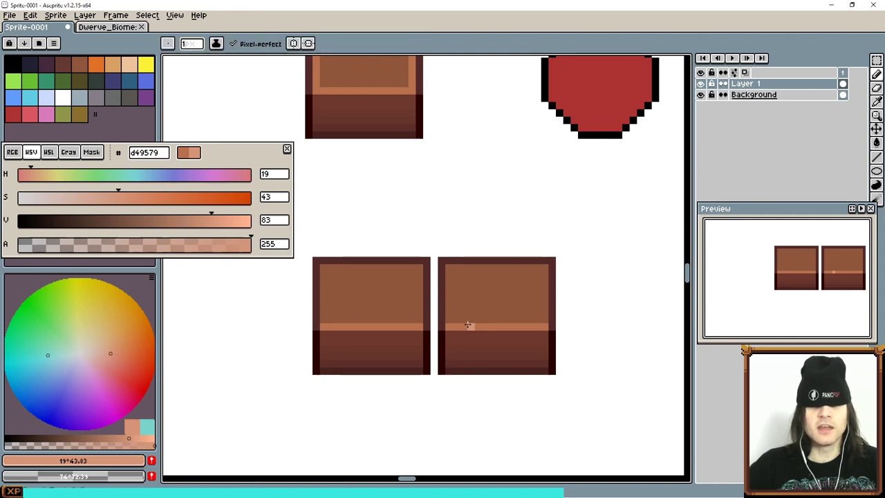
{"action": "left_click_drag", "start_coordinate": [468, 325], "coordinate": [524, 325]}
- Change the highlight colour to saturation 19, value 93, and paint a short brighter core in the centre of the lighter segment
{"action": "left_click_drag", "start_coordinate": [229, 221], "coordinate": [234, 222]}
{"action": "left_click_drag", "start_coordinate": [111, 198], "coordinate": [63, 197]}
{"action": "mouse_move", "coordinate": [495, 325]}
{"action": "left_mouse_down"}
{"action": "mouse_move", "coordinate": [482, 325]}
{"action": "mouse_move", "coordinate": [498, 326]}
{"action": "left_mouse_up"}
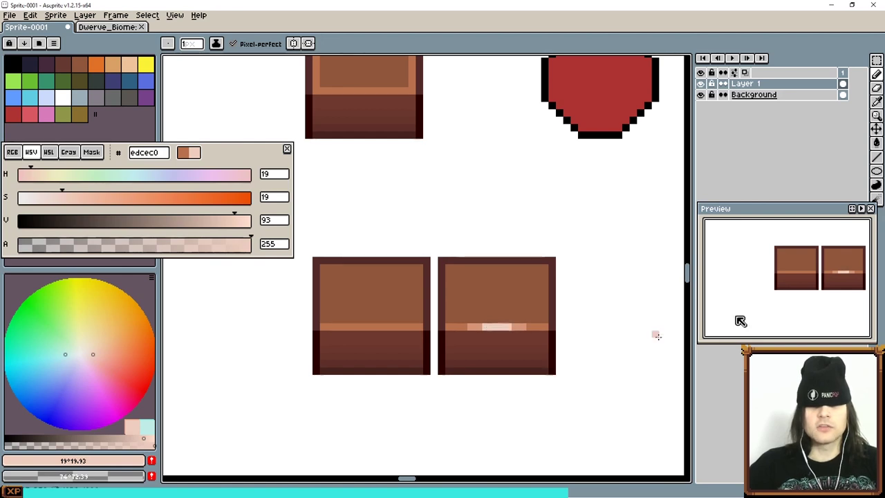
{"action": "scroll", "coordinate": [793, 302], "scroll_direction": "down", "scroll_amount": 2}
{"action": "scroll", "coordinate": [798, 304], "scroll_direction": "up", "scroll_amount": 3}
{"action": "scroll", "coordinate": [797, 300], "scroll_direction": "down", "scroll_amount": 1}
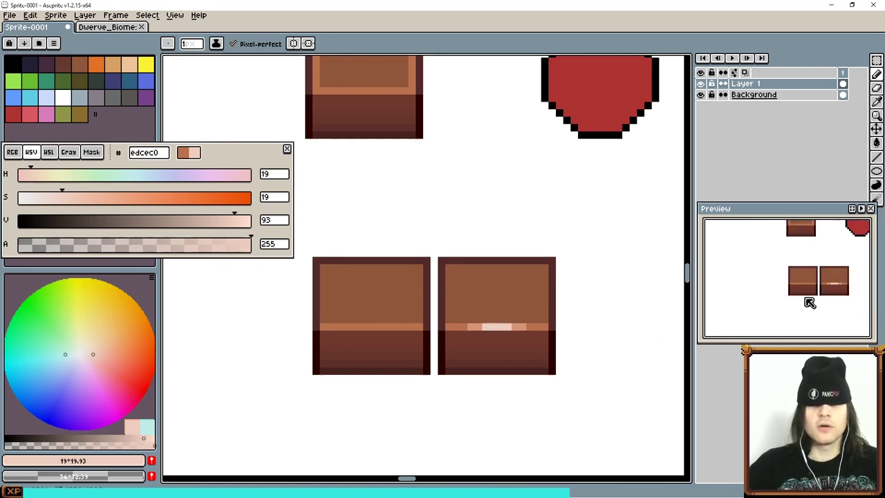
{"action": "left_click_drag", "start_coordinate": [805, 298], "coordinate": [767, 294]}
{"action": "scroll", "coordinate": [773, 296], "scroll_direction": "up", "scroll_amount": 1}
{"action": "scroll", "coordinate": [470, 298], "scroll_direction": "down", "scroll_amount": 4}
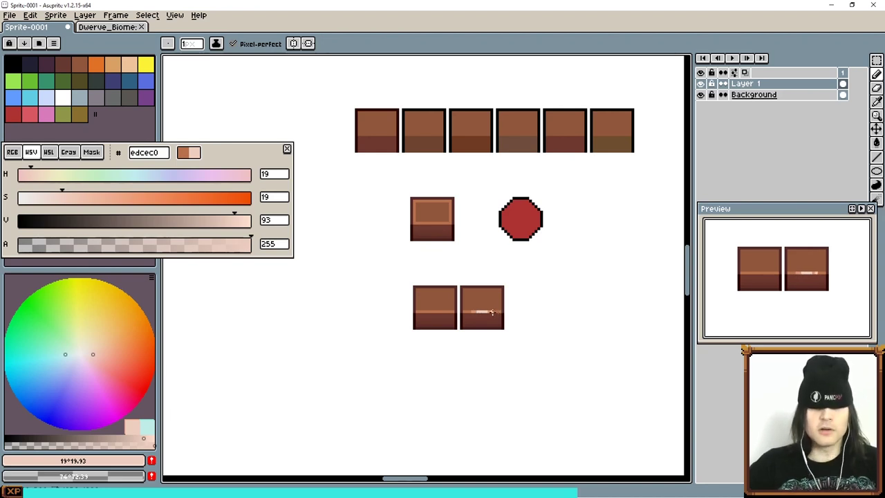
- Change the highlight colour to saturation 4, value 93, and paint near-white pixels in the centre of the right square's highlight line
{"action": "scroll", "coordinate": [484, 311], "scroll_direction": "up", "scroll_amount": 2}
{"action": "key", "text": "i"}
{"action": "left_click_drag", "start_coordinate": [43, 198], "coordinate": [28, 197]}
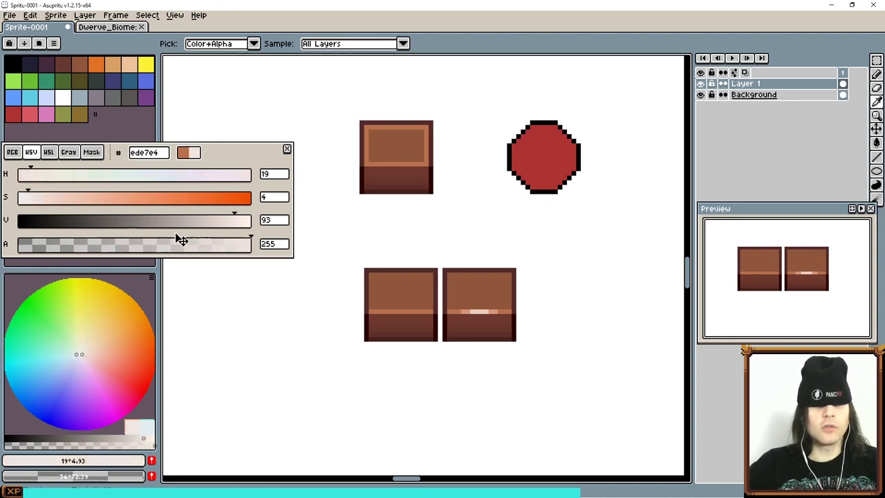
{"action": "scroll", "coordinate": [449, 276], "scroll_direction": "up", "scroll_amount": 2}
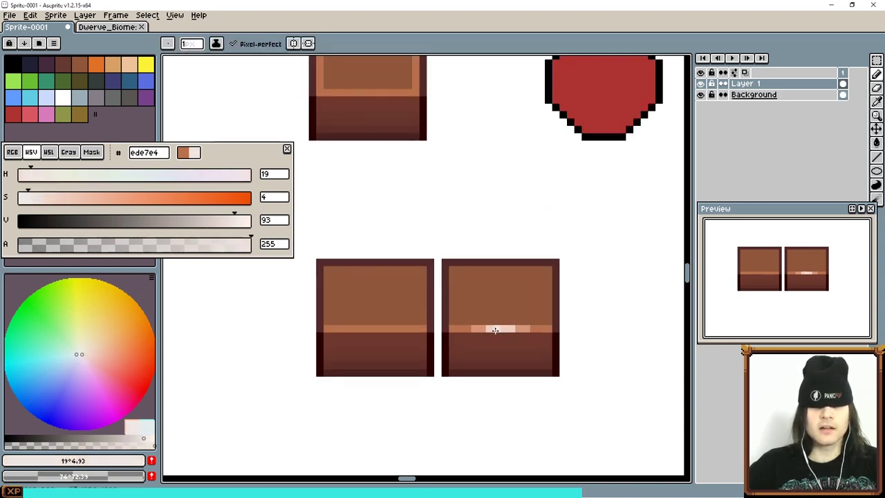
- Sample the edcec0 and d49579 highlight tones and dot separated pixels on both sides of the bright core along the highlight line
{"action": "left_click", "coordinate": [511, 327], "text": "alt"}
{"action": "key", "text": "alt"}
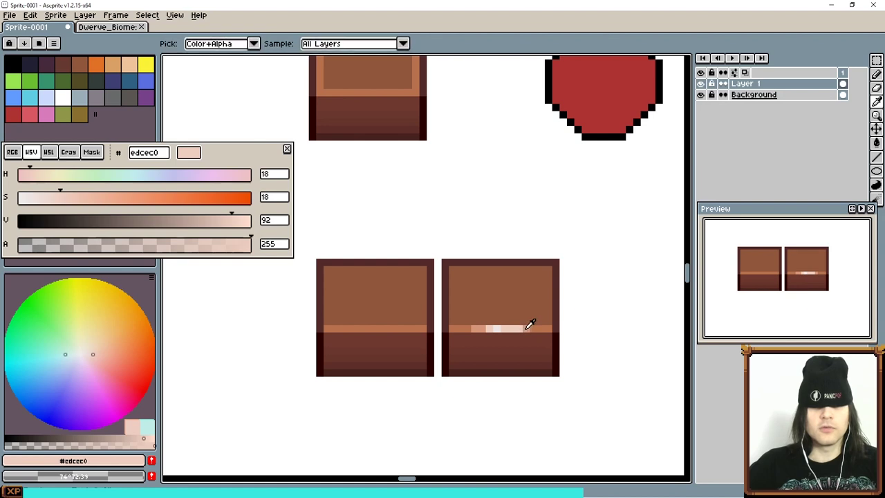
{"action": "left_click", "coordinate": [516, 328], "text": "alt"}
{"action": "key", "text": "alt"}
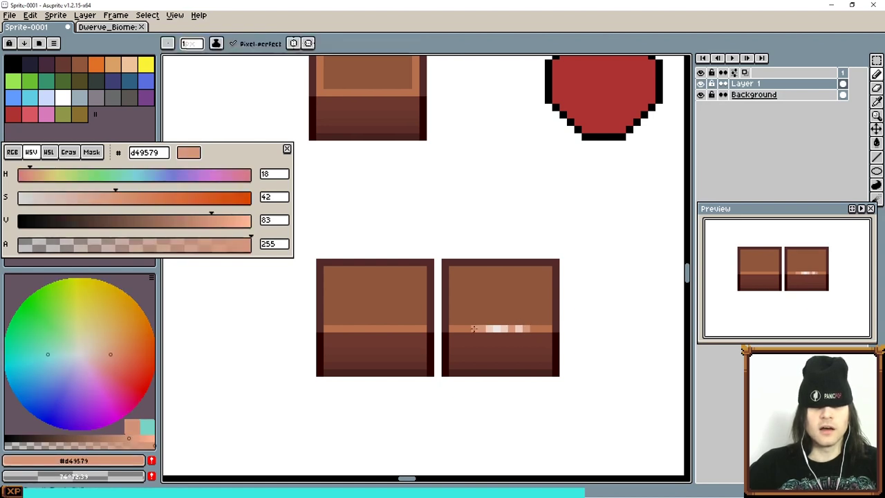
{"action": "left_click", "coordinate": [466, 328]}
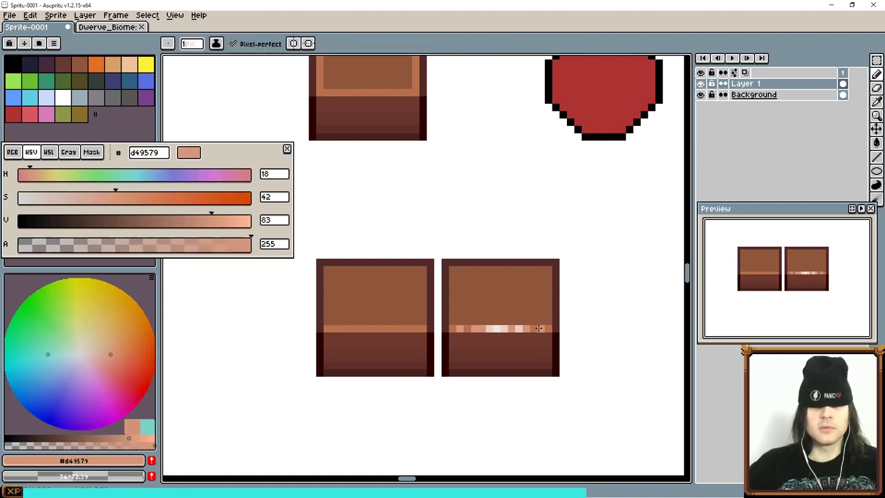
{"action": "scroll", "coordinate": [538, 328], "scroll_direction": "down", "scroll_amount": 2}
{"action": "left_click_drag", "start_coordinate": [526, 381], "coordinate": [521, 349]}
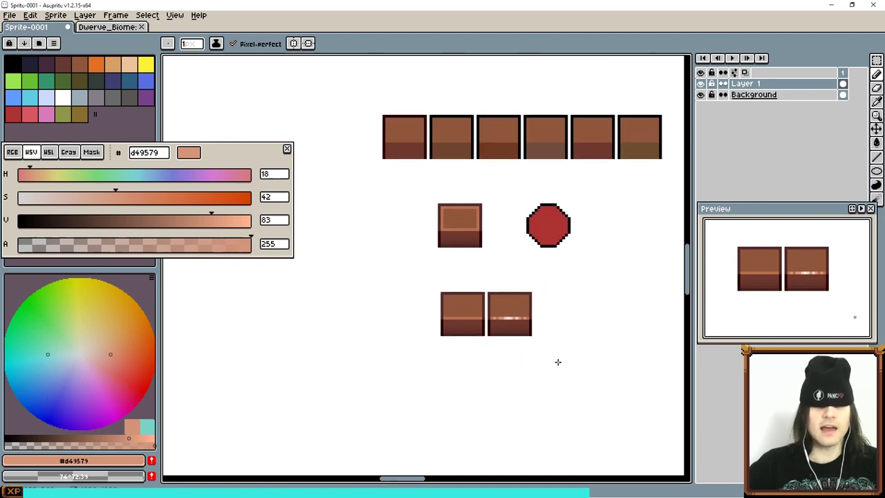
- Sample the red circle's fill, lower its value to 38, and fill the circle's lower half with the dark red
{"action": "scroll", "coordinate": [528, 325], "scroll_direction": "up", "scroll_amount": 3}
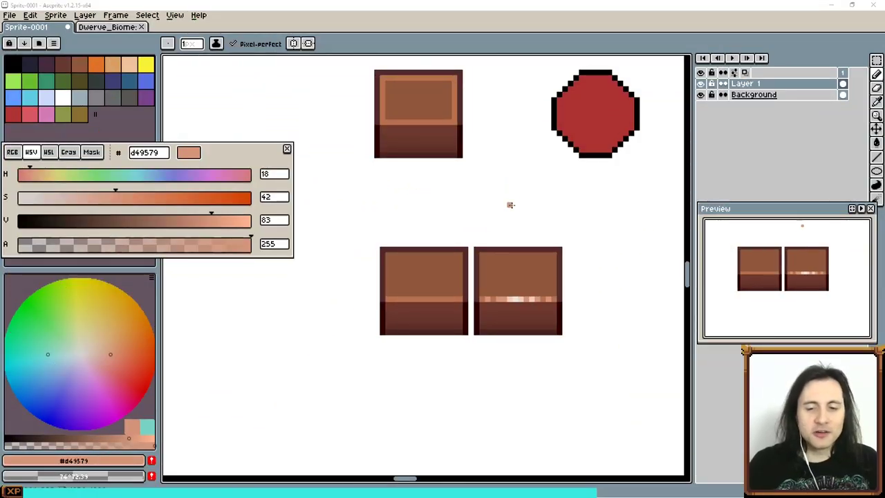
{"action": "left_click_drag", "start_coordinate": [510, 204], "coordinate": [466, 298]}
{"action": "scroll", "coordinate": [523, 267], "scroll_direction": "up", "scroll_amount": 2}
{"action": "left_click_drag", "start_coordinate": [551, 223], "coordinate": [460, 293]}
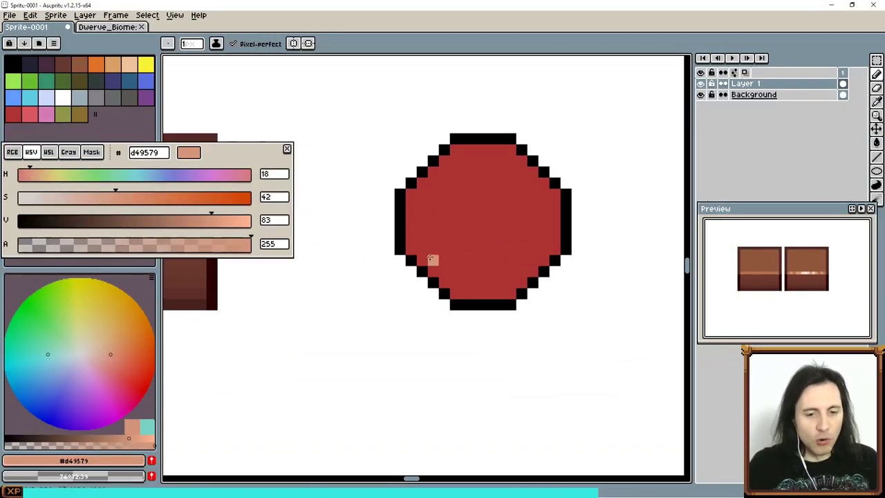
{"action": "left_click", "coordinate": [454, 226]}
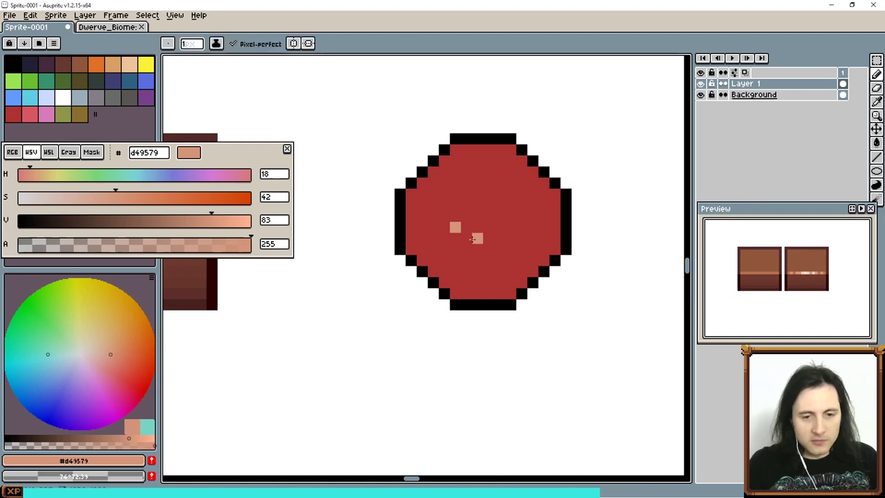
{"action": "key", "text": "ctrl+z"}
{"action": "left_click", "coordinate": [466, 223], "text": "alt"}
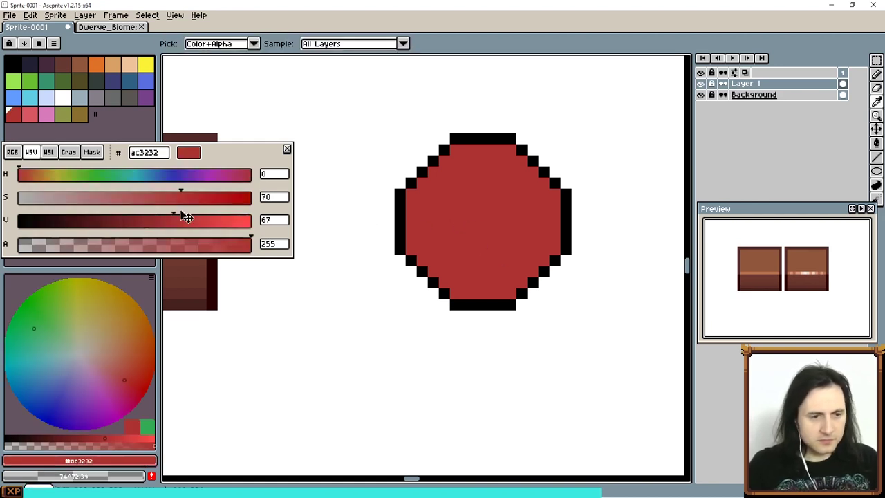
{"action": "left_click", "coordinate": [108, 221]}
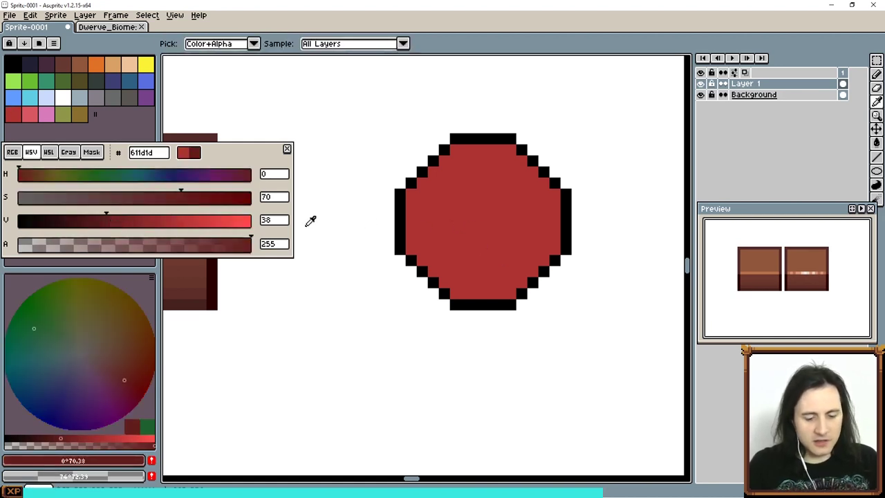
{"action": "left_click_drag", "start_coordinate": [408, 227], "coordinate": [550, 227]}
{"action": "key", "text": "g"}
{"action": "left_click", "coordinate": [495, 251]}
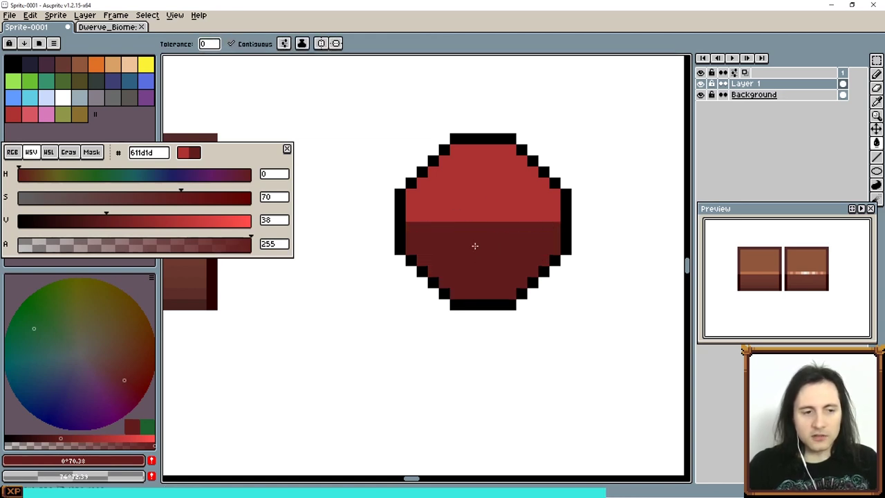
- Sample the circle's base red and bring the circle into view in the preview
{"action": "key", "text": "i"}
{"action": "left_click", "coordinate": [453, 206]}
{"action": "left_click_drag", "start_coordinate": [784, 301], "coordinate": [674, 297]}
{"action": "left_click_drag", "start_coordinate": [788, 286], "coordinate": [833, 304]}
{"action": "scroll", "coordinate": [765, 286], "scroll_direction": "down", "scroll_amount": 4}
{"action": "scroll", "coordinate": [783, 279], "scroll_direction": "up", "scroll_amount": 4}
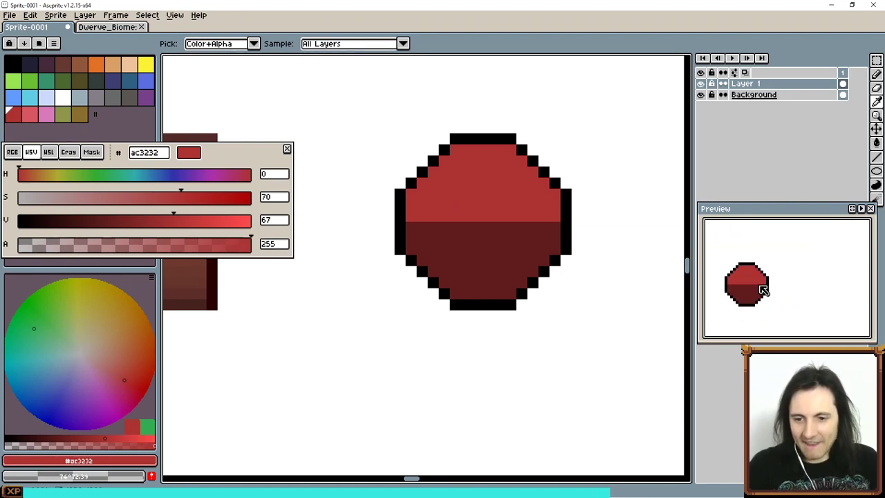
{"action": "left_click_drag", "start_coordinate": [758, 284], "coordinate": [789, 279]}
- Pencil the base red over the middle of the dark half, leaving a curved shadow along the circle's lower rim
{"action": "key", "text": "b"}
{"action": "left_click_drag", "start_coordinate": [419, 226], "coordinate": [532, 226]}
{"action": "mouse_move", "coordinate": [444, 238]}
{"action": "left_mouse_down"}
{"action": "mouse_move", "coordinate": [534, 240]}
{"action": "mouse_move", "coordinate": [553, 231]}
{"action": "mouse_move", "coordinate": [520, 251]}
{"action": "mouse_move", "coordinate": [467, 256]}
{"action": "mouse_move", "coordinate": [433, 238]}
{"action": "left_mouse_up"}
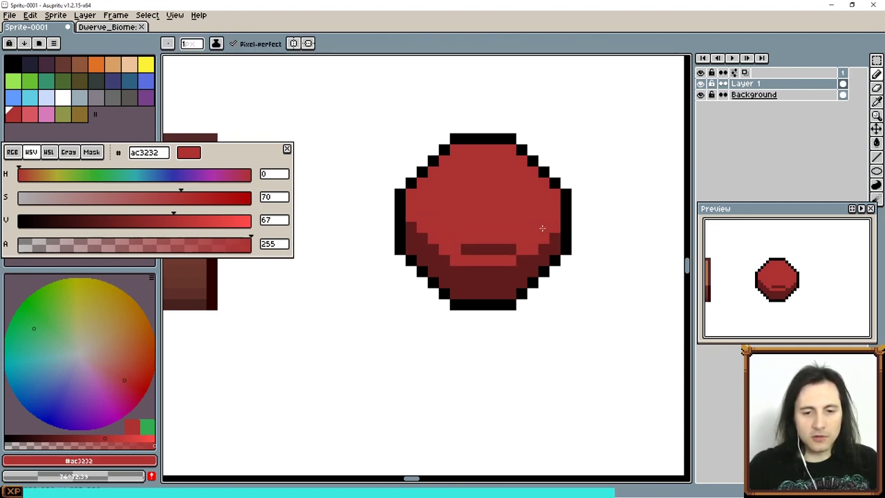
{"action": "mouse_move", "coordinate": [517, 250]}
{"action": "left_mouse_down"}
{"action": "mouse_move", "coordinate": [458, 252]}
{"action": "mouse_move", "coordinate": [516, 253]}
{"action": "mouse_move", "coordinate": [540, 241]}
{"action": "mouse_move", "coordinate": [513, 261]}
{"action": "mouse_move", "coordinate": [469, 269]}
{"action": "mouse_move", "coordinate": [444, 258]}
{"action": "left_mouse_up"}
- Change the base red to saturation 46, value 80, and paint a highlight patch on the circle's upper right
{"action": "key", "text": "i"}
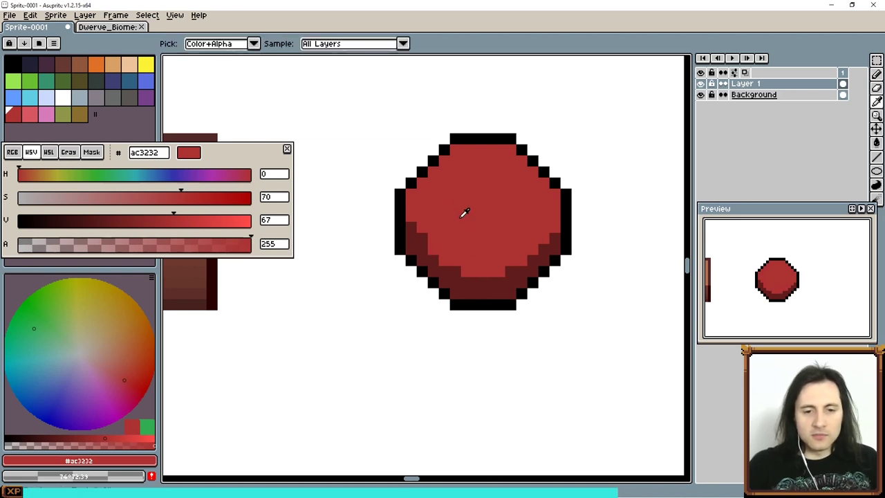
{"action": "left_click", "coordinate": [206, 221]}
{"action": "left_click_drag", "start_coordinate": [161, 198], "coordinate": [124, 199]}
{"action": "key", "text": "b"}
{"action": "left_click", "coordinate": [509, 171]}
{"action": "mouse_move", "coordinate": [487, 182]}
{"action": "left_mouse_down"}
{"action": "mouse_move", "coordinate": [510, 202]}
{"action": "mouse_move", "coordinate": [511, 175]}
{"action": "mouse_move", "coordinate": [501, 183]}
{"action": "mouse_move", "coordinate": [513, 196]}
{"action": "mouse_move", "coordinate": [522, 191]}
{"action": "mouse_move", "coordinate": [500, 173]}
{"action": "mouse_move", "coordinate": [493, 196]}
{"action": "left_mouse_up"}
- Sample the 611d1d shadow colour and extend the curved shadow one row inward and higher on the circle's left side
{"action": "left_click", "coordinate": [420, 233], "text": "alt"}
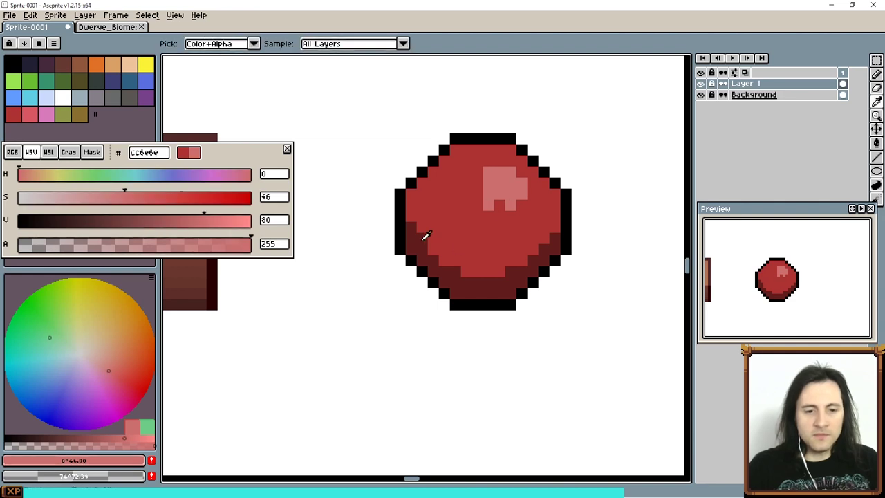
{"action": "left_click", "coordinate": [477, 271]}
{"action": "left_click", "coordinate": [456, 261]}
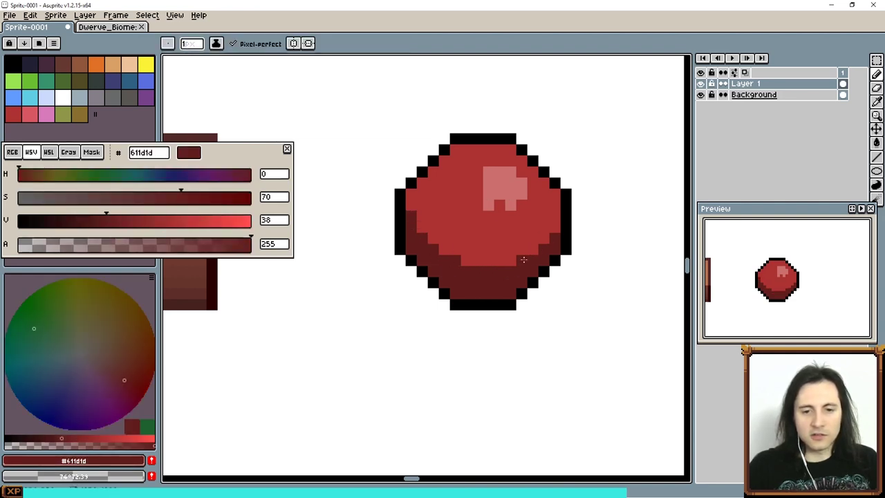
- Extend the circle's highlight with its own colour, and trim it with the base red into a small curved corner shape
{"action": "left_click", "coordinate": [496, 184], "text": "alt"}
{"action": "left_click_drag", "start_coordinate": [477, 183], "coordinate": [477, 172]}
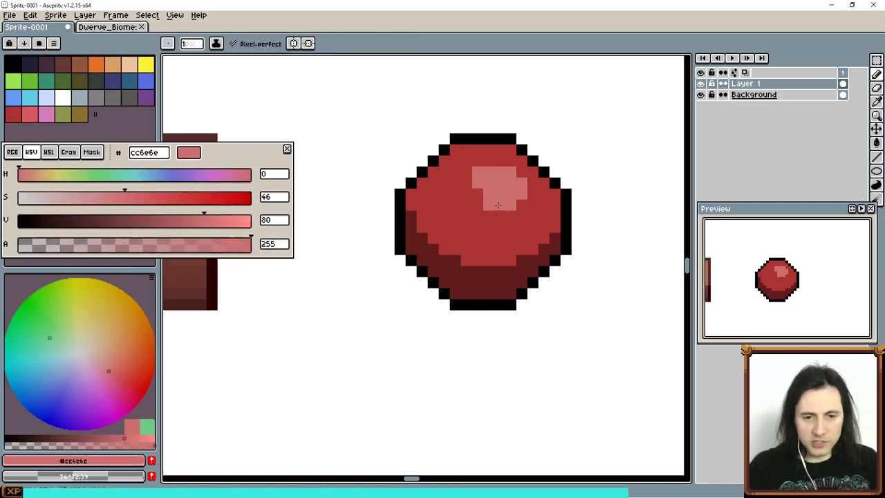
{"action": "left_click", "coordinate": [522, 205]}
{"action": "left_click", "coordinate": [543, 208], "text": "alt"}
{"action": "left_click", "coordinate": [532, 205]}
{"action": "left_click", "coordinate": [489, 205]}
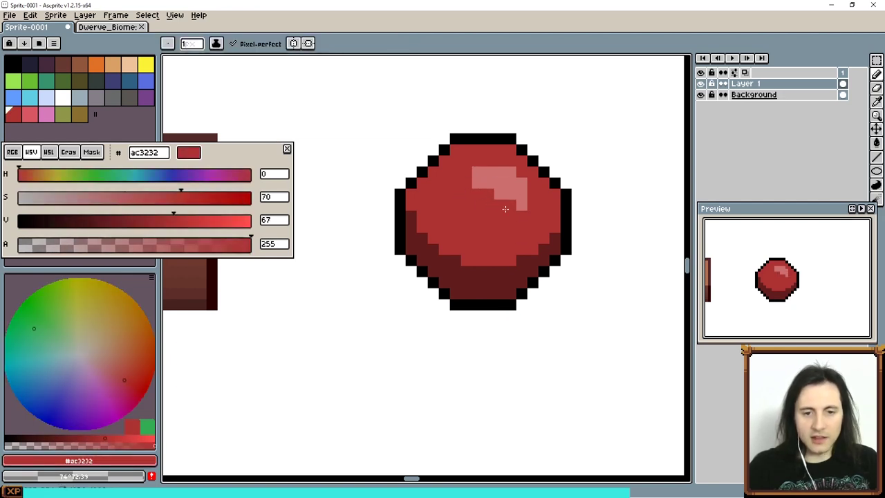
{"action": "left_click", "coordinate": [477, 173]}
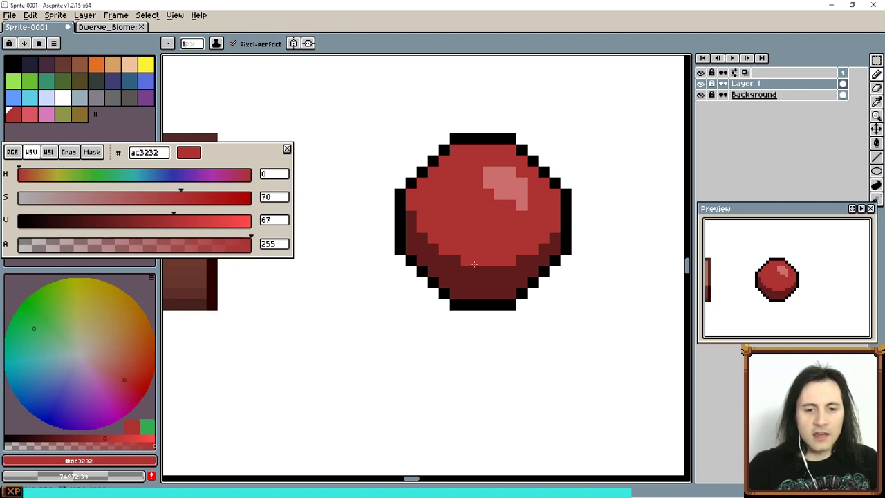
{"action": "left_click", "coordinate": [511, 294]}
{"action": "key", "text": "ctrl+z"}
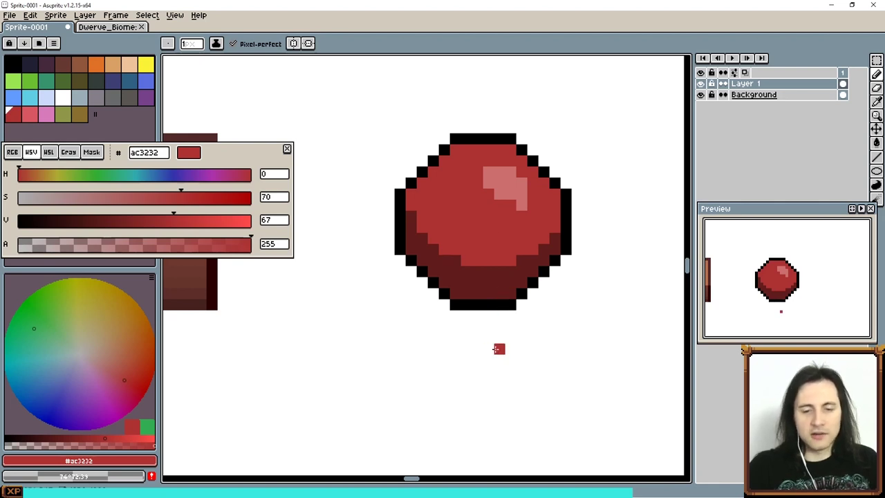
- Sample the circle's shadow, change it to hue 343, value 45, and fill the shadow area with the purplish red
{"action": "key", "text": "i"}
{"action": "left_click", "coordinate": [484, 277]}
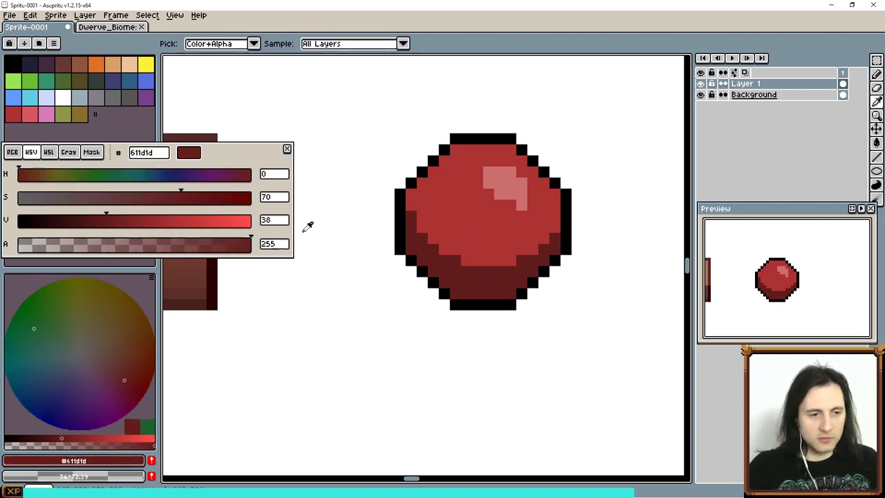
{"action": "left_click", "coordinate": [121, 220]}
{"action": "key", "text": "g"}
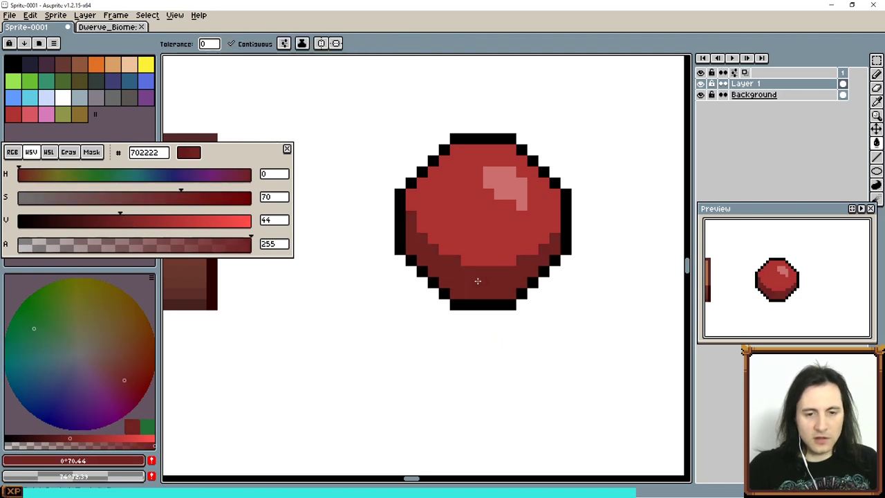
{"action": "left_click", "coordinate": [124, 221]}
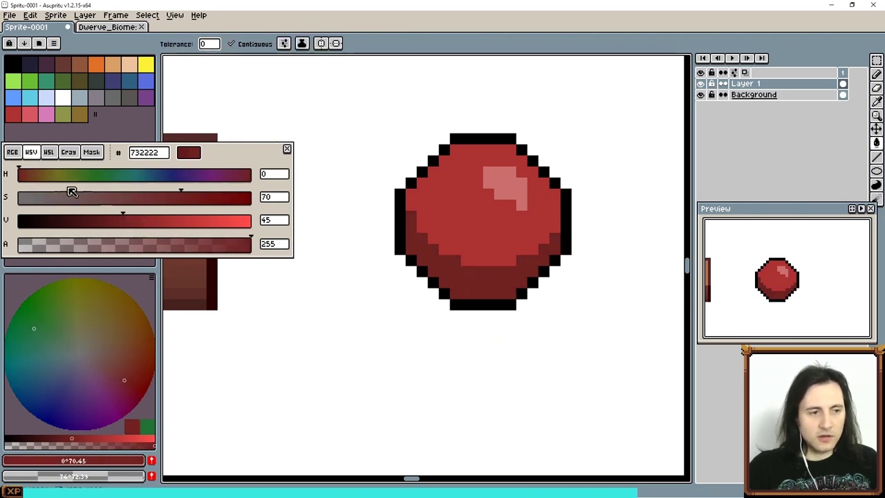
{"action": "left_click", "coordinate": [244, 175]}
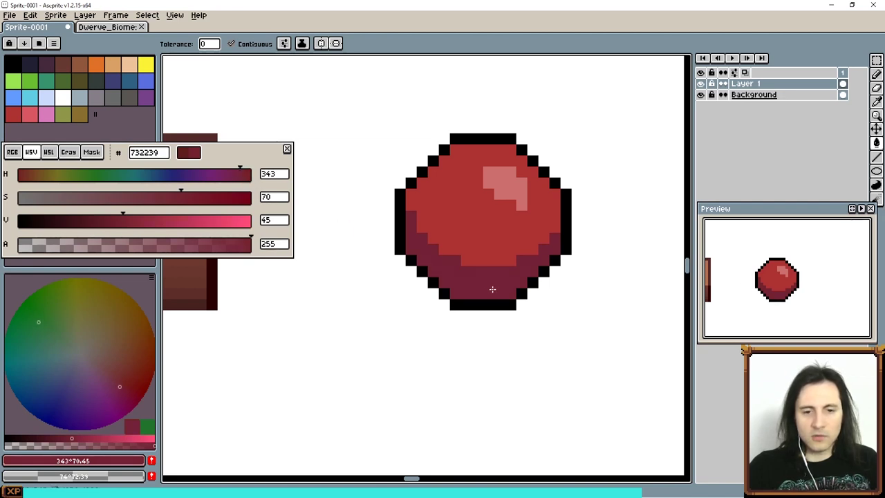
- Sample the circle's highlight, shift its hue to 8, and fill the highlight with the new colour
{"action": "left_click", "coordinate": [495, 183], "text": "alt"}
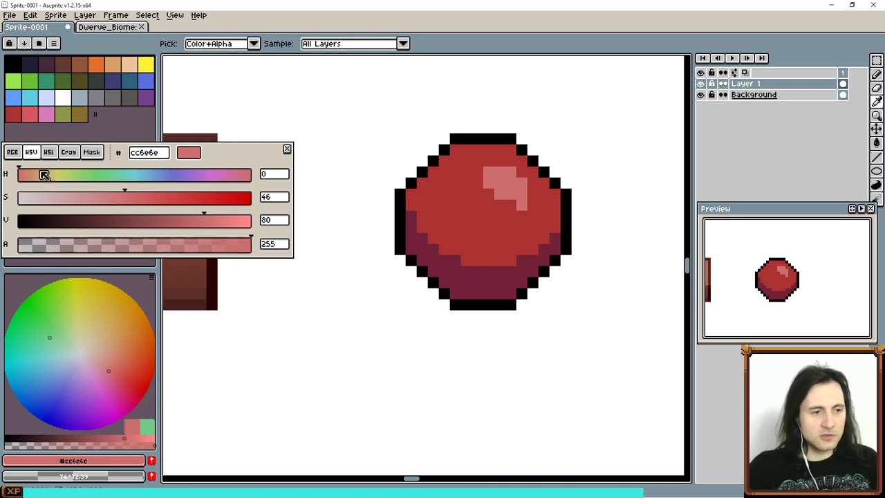
{"action": "left_click", "coordinate": [24, 174]}
{"action": "key", "text": "g"}
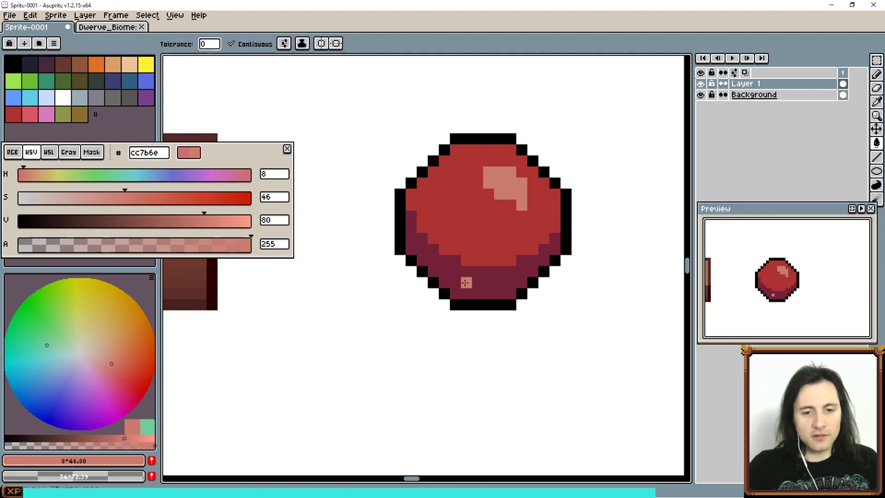
- Sample the circle's base red and try shifting its hue toward orange at 17 and toward purple, resampling the base red each time
{"action": "key", "text": "i"}
{"action": "left_click", "coordinate": [474, 208]}
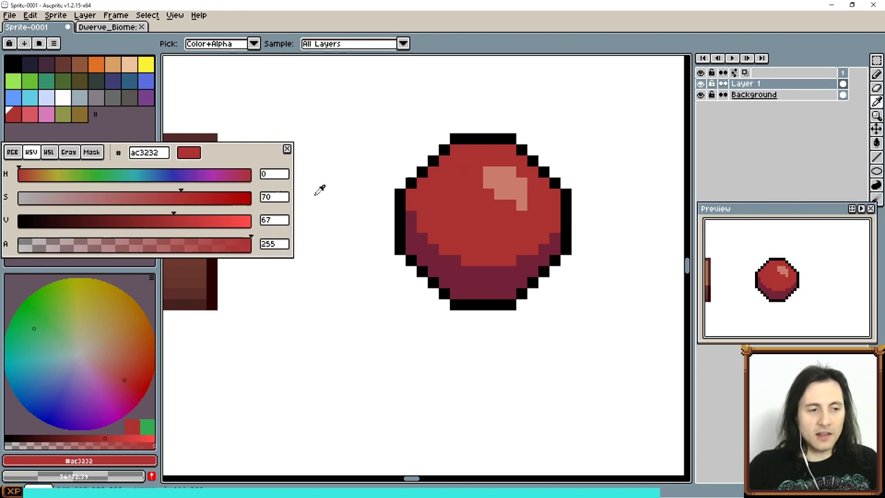
{"action": "left_click_drag", "start_coordinate": [34, 176], "coordinate": [28, 174]}
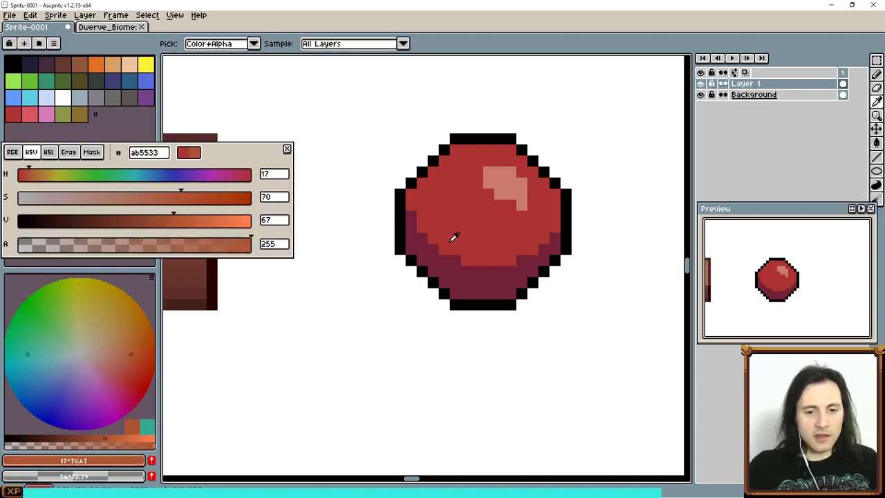
{"action": "left_click", "coordinate": [482, 236]}
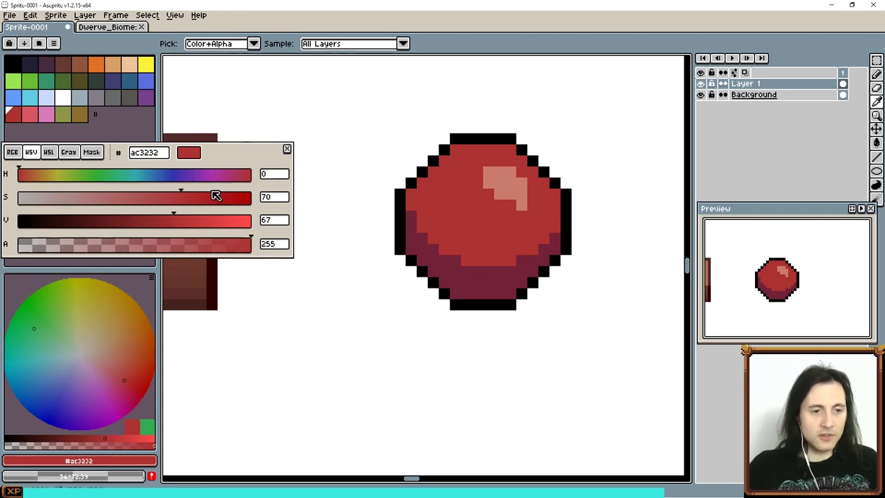
{"action": "left_click", "coordinate": [239, 175]}
{"action": "left_click_drag", "start_coordinate": [172, 178], "coordinate": [245, 181]}
{"action": "left_click", "coordinate": [484, 235]}
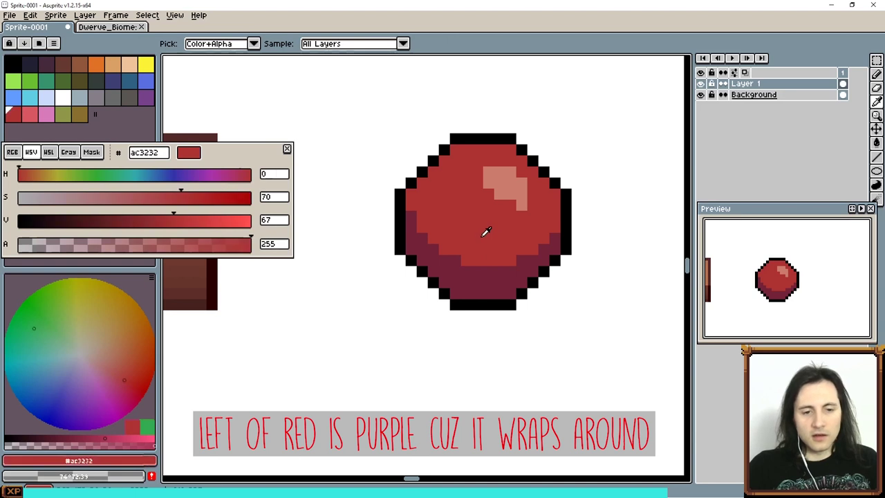
- Paint a light grey cast shadow beneath the circle on a new layer below Layer 1
{"action": "scroll", "coordinate": [465, 225], "scroll_direction": "up", "scroll_amount": 2}
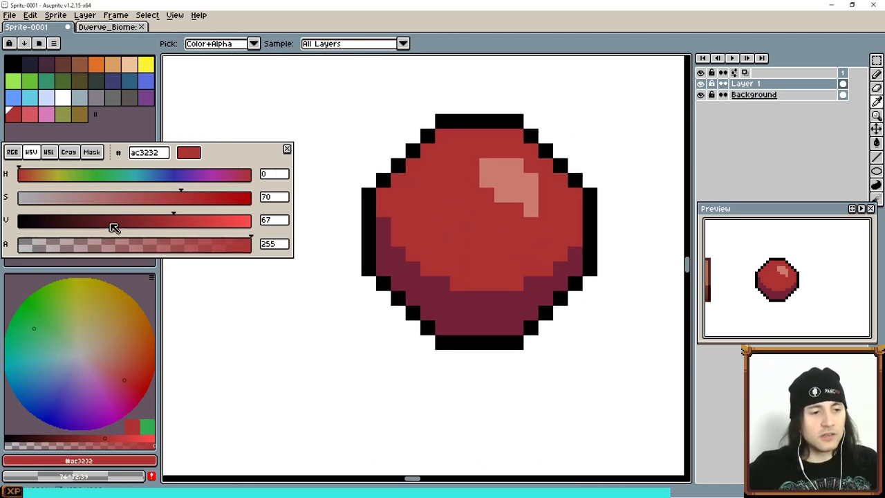
{"action": "left_click_drag", "start_coordinate": [108, 222], "coordinate": [59, 206]}
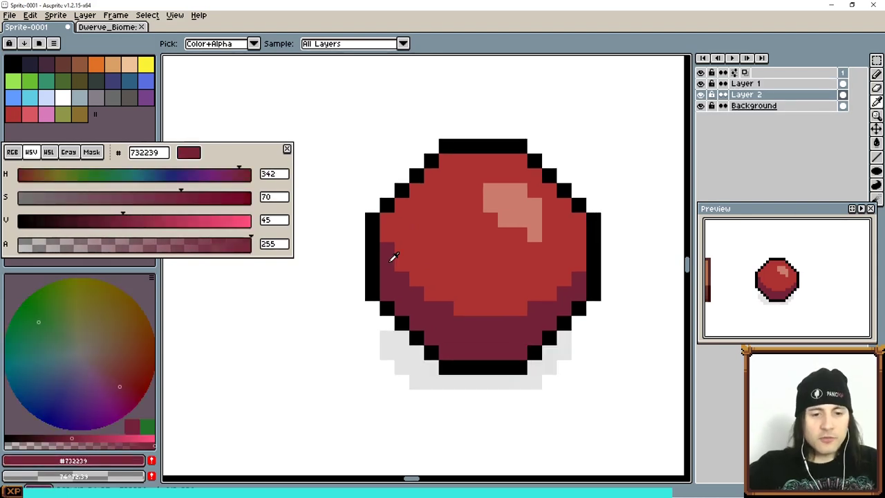
- On Layer 1, paint a one-pixel rim of the purplish red shadow colour inside the circle's outline along the top and sides
{"action": "key", "text": "b"}
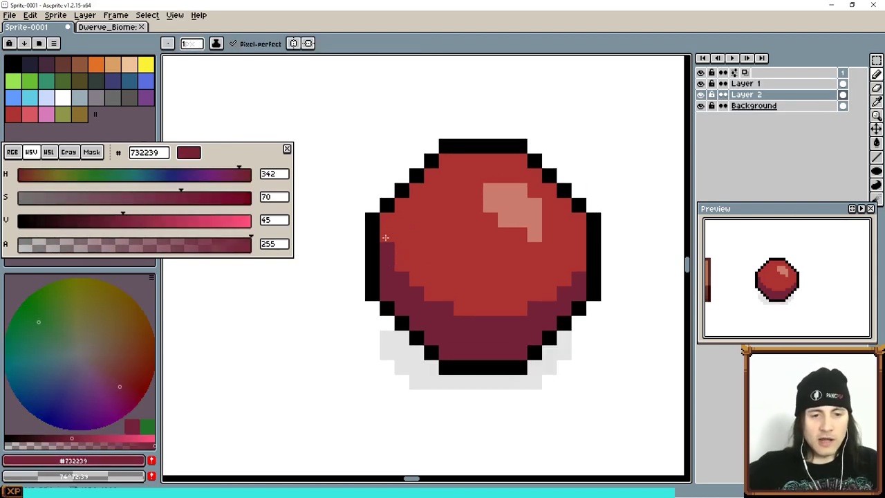
{"action": "key", "text": "i"}
{"action": "key", "text": "Up"}
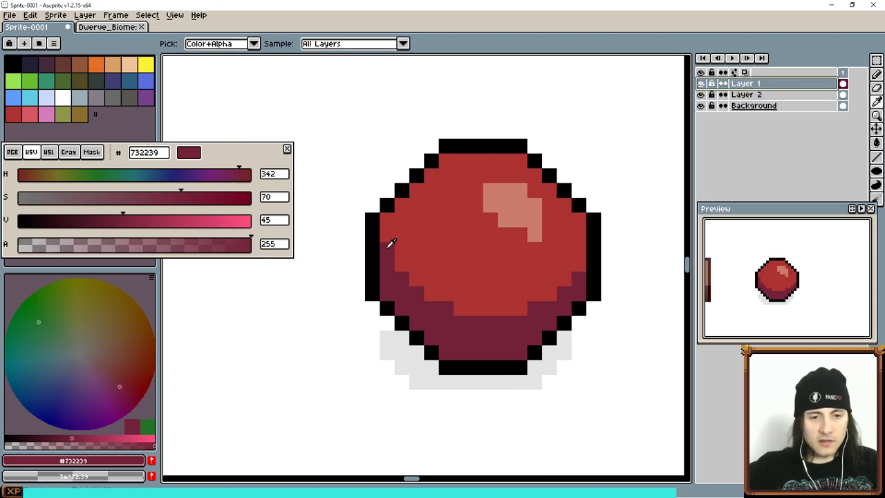
{"action": "key", "text": "b"}
{"action": "mouse_move", "coordinate": [391, 243]}
{"action": "left_mouse_down"}
{"action": "mouse_move", "coordinate": [402, 207]}
{"action": "mouse_move", "coordinate": [435, 169]}
{"action": "mouse_move", "coordinate": [512, 161]}
{"action": "mouse_move", "coordinate": [562, 204]}
{"action": "mouse_move", "coordinate": [576, 262]}
{"action": "left_mouse_up"}
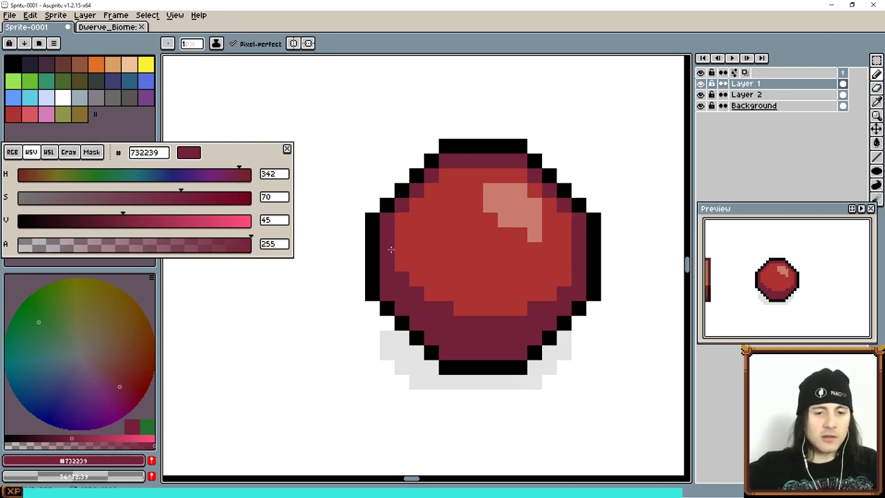
- Darken the sampled shadow colour to value 31 and paint it just inside the circle's outline along the bottom curve
{"action": "key", "text": "i"}
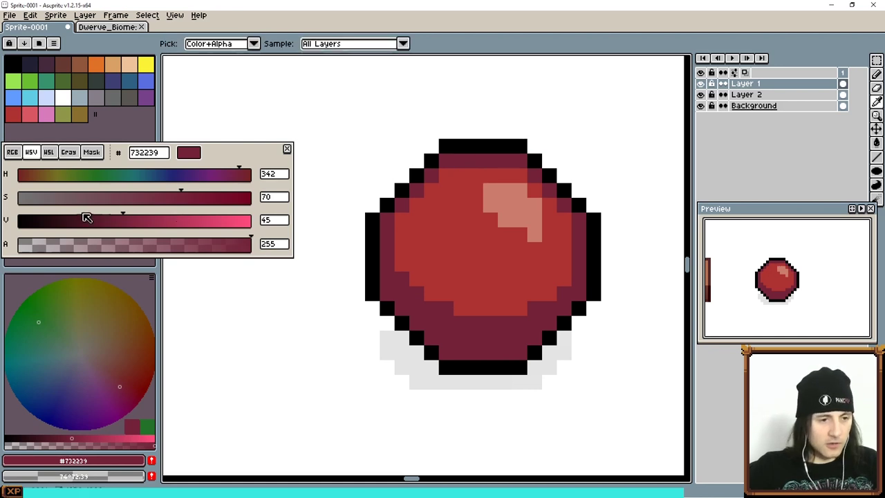
{"action": "left_click_drag", "start_coordinate": [95, 220], "coordinate": [90, 220]}
{"action": "key", "text": "b"}
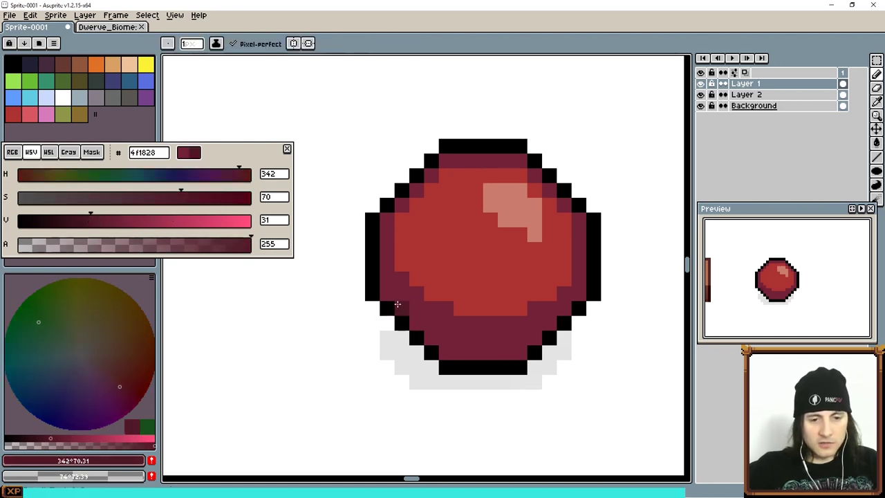
{"action": "mouse_move", "coordinate": [435, 333]}
{"action": "left_mouse_down"}
{"action": "mouse_move", "coordinate": [446, 352]}
{"action": "mouse_move", "coordinate": [520, 352]}
{"action": "mouse_move", "coordinate": [557, 326]}
{"action": "left_mouse_up"}
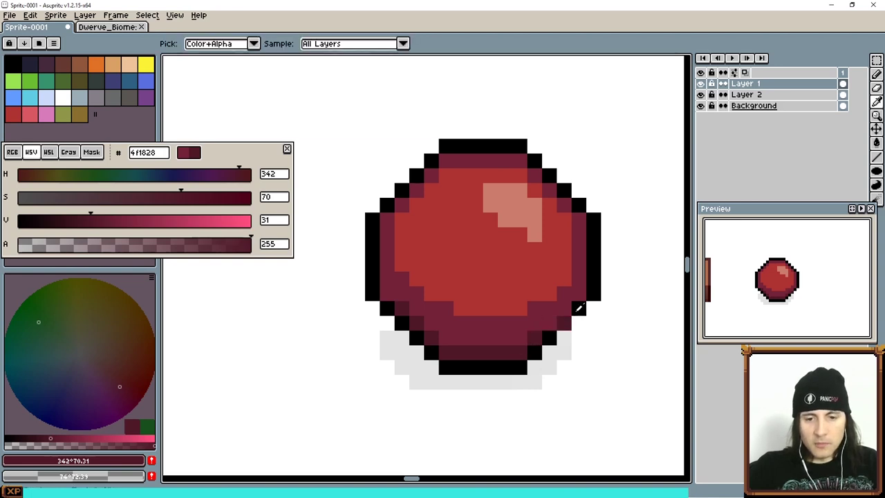
{"action": "left_click", "coordinate": [575, 311], "text": "alt"}
{"action": "left_click", "coordinate": [565, 324]}
{"action": "left_click", "coordinate": [537, 335], "text": "alt"}
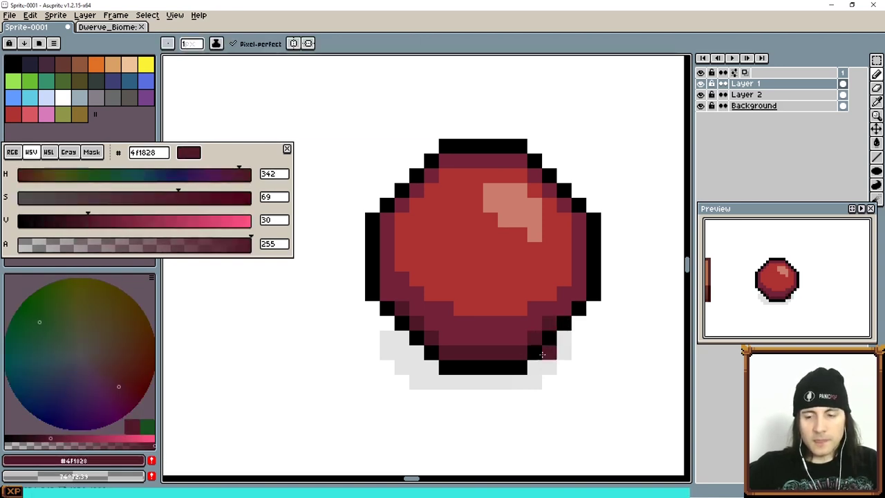
{"action": "key", "text": "alt"}
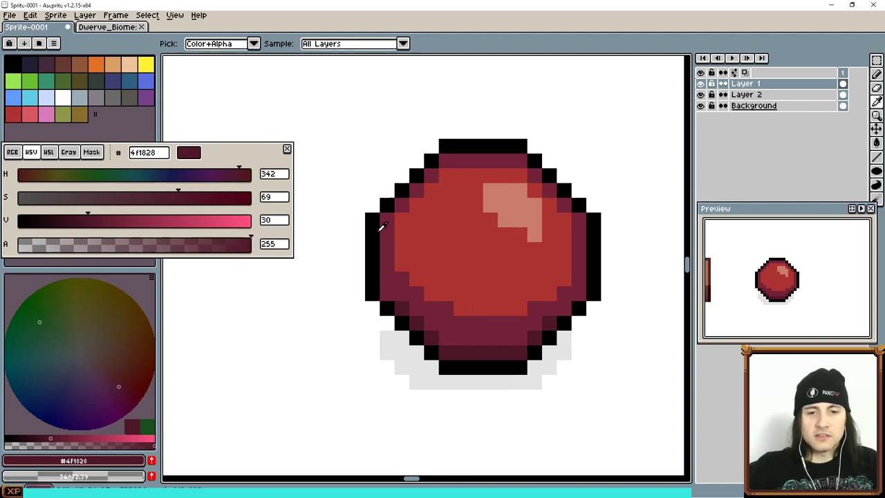
- Check the circle against the grid overlay, hide the grid again, and resample the circle's purplish red shadow colour
{"action": "scroll", "coordinate": [469, 218], "scroll_direction": "down", "scroll_amount": 2}
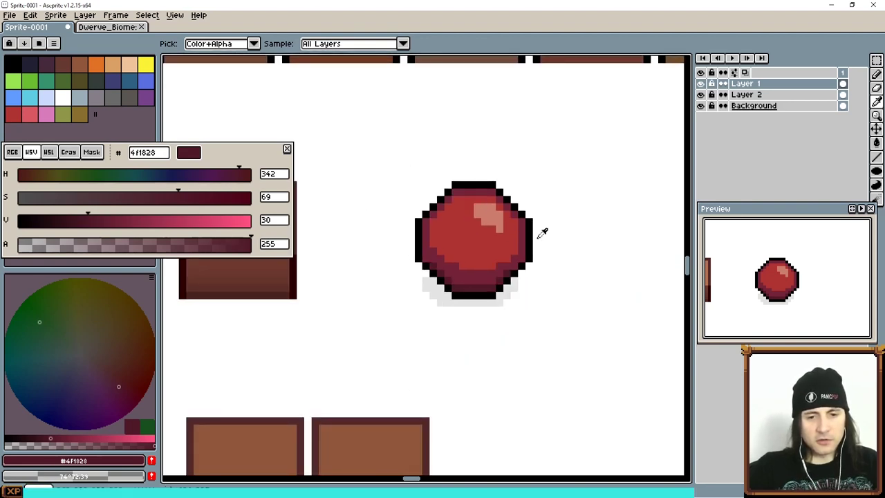
{"action": "scroll", "coordinate": [474, 207], "scroll_direction": "up", "scroll_amount": 1}
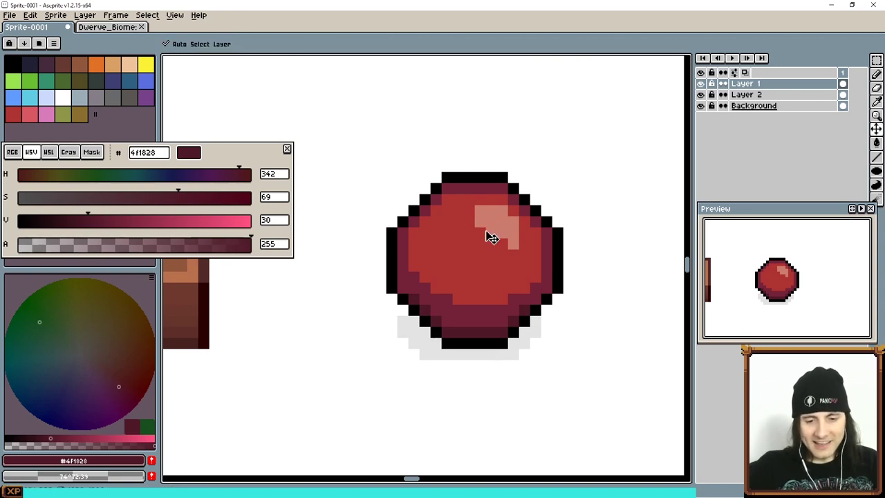
{"action": "key", "text": "ctrl+apostrophe"}
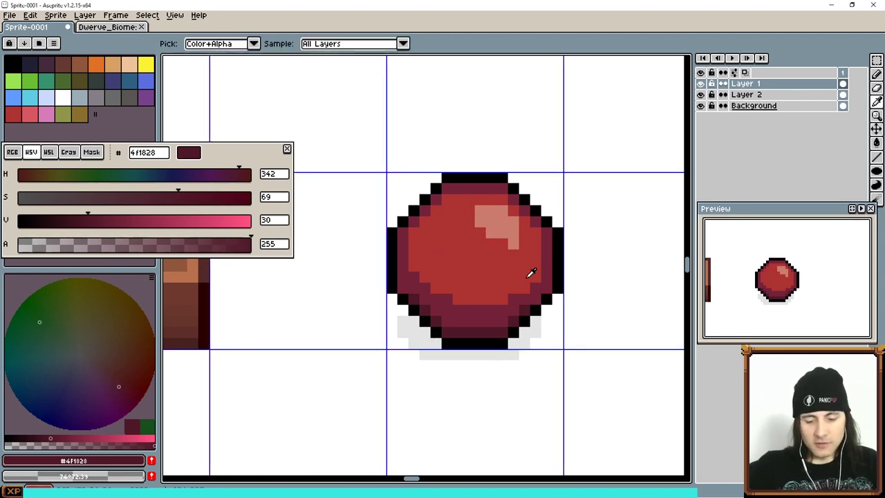
{"action": "key", "text": "ctrl+apostrophe"}
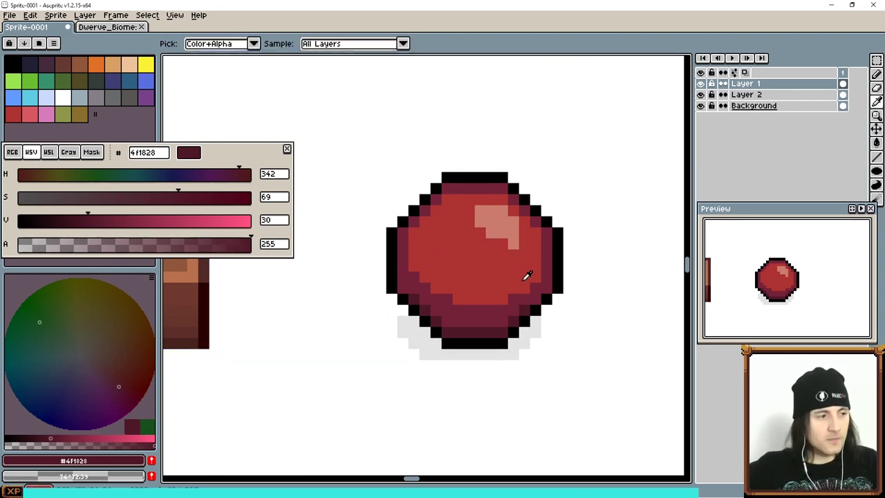
{"action": "left_click_drag", "start_coordinate": [516, 279], "coordinate": [510, 276]}
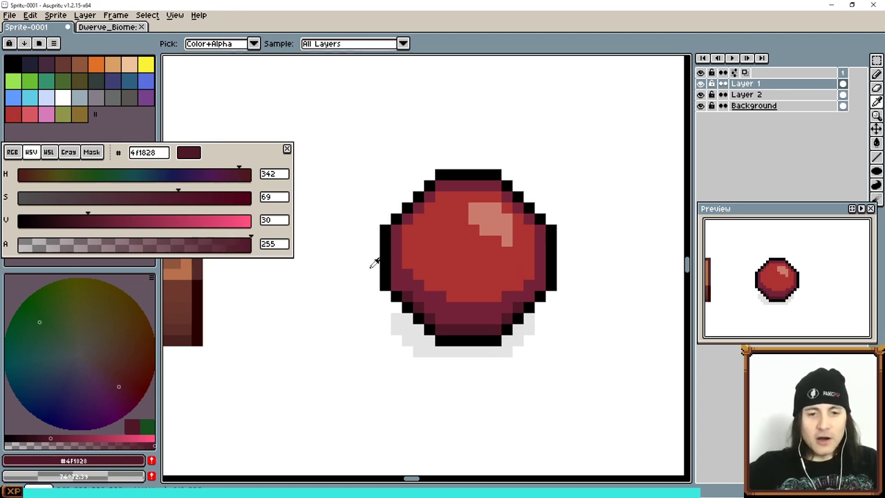
{"action": "scroll", "coordinate": [504, 252], "scroll_direction": "up", "scroll_amount": 1}
{"action": "left_click", "coordinate": [373, 268]}
{"action": "key", "text": "b"}
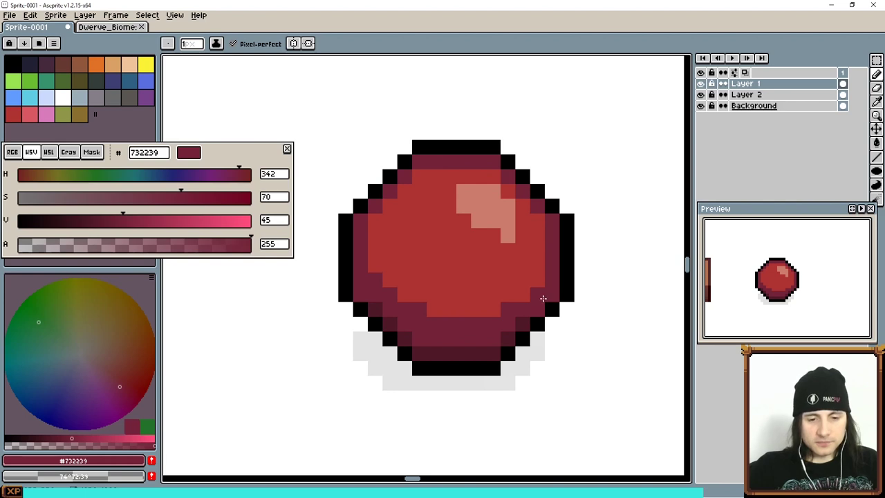
{"action": "mouse_move", "coordinate": [438, 315]}
{"action": "left_mouse_down"}
{"action": "mouse_move", "coordinate": [513, 299]}
{"action": "mouse_move", "coordinate": [507, 280]}
{"action": "mouse_move", "coordinate": [516, 281]}
{"action": "mouse_move", "coordinate": [502, 282]}
{"action": "left_mouse_up"}
{"action": "scroll", "coordinate": [509, 299], "scroll_direction": "down", "scroll_amount": 1}
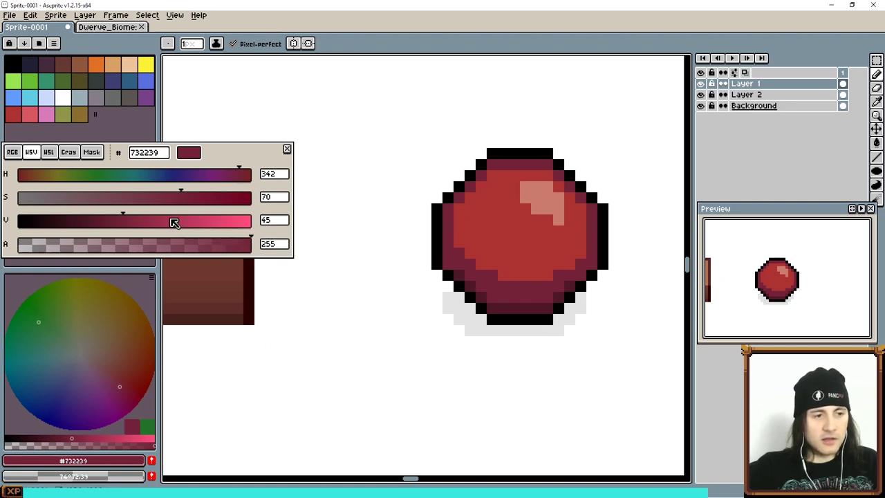
- Set the colour's value to 0 and draw a black arrow pointing at the circle's upper right to mark the light direction
{"action": "left_click", "coordinate": [18, 226]}
{"action": "left_click_drag", "start_coordinate": [425, 276], "coordinate": [492, 267]}
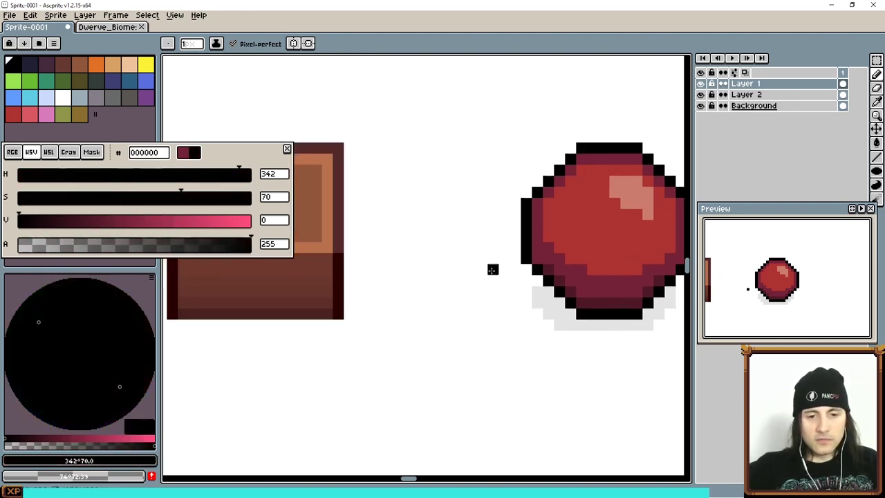
{"action": "left_click_drag", "start_coordinate": [470, 223], "coordinate": [407, 290]}
{"action": "mouse_move", "coordinate": [640, 138]}
{"action": "left_mouse_down"}
{"action": "mouse_move", "coordinate": [593, 220]}
{"action": "mouse_move", "coordinate": [584, 180]}
{"action": "mouse_move", "coordinate": [599, 230]}
{"action": "mouse_move", "coordinate": [640, 214]}
{"action": "left_mouse_up"}
{"action": "mouse_move", "coordinate": [622, 308]}
{"action": "left_mouse_down"}
{"action": "mouse_move", "coordinate": [553, 241]}
{"action": "mouse_move", "coordinate": [524, 254]}
{"action": "mouse_move", "coordinate": [529, 270]}
{"action": "left_mouse_up"}
{"action": "scroll", "coordinate": [548, 240], "scroll_direction": "down", "scroll_amount": 2}
{"action": "scroll", "coordinate": [533, 257], "scroll_direction": "up", "scroll_amount": 1}
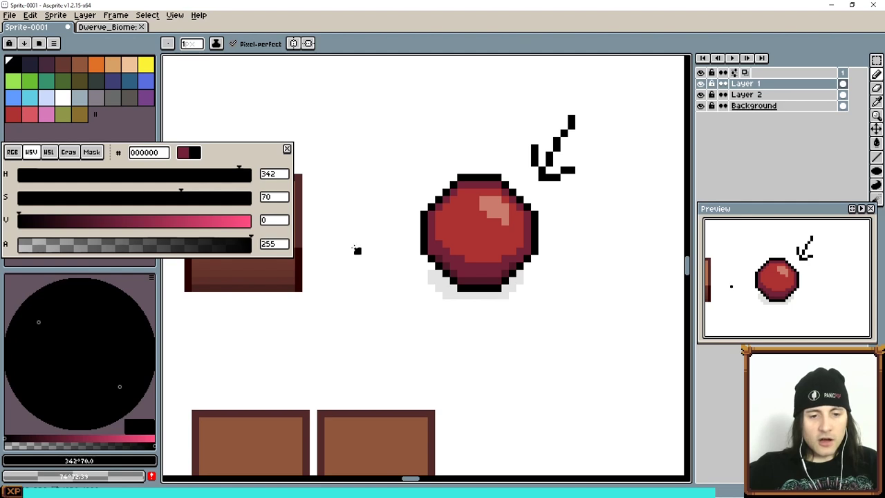
- Draw two bent black arrows bouncing up toward the circle's lower left and lower right sides to illustrate indirect light
{"action": "mouse_move", "coordinate": [349, 229]}
{"action": "left_mouse_down"}
{"action": "mouse_move", "coordinate": [373, 274]}
{"action": "mouse_move", "coordinate": [408, 269]}
{"action": "mouse_move", "coordinate": [385, 259]}
{"action": "mouse_move", "coordinate": [407, 264]}
{"action": "mouse_move", "coordinate": [412, 285]}
{"action": "left_mouse_up"}
{"action": "mouse_move", "coordinate": [644, 221]}
{"action": "left_mouse_down"}
{"action": "mouse_move", "coordinate": [593, 295]}
{"action": "mouse_move", "coordinate": [548, 272]}
{"action": "mouse_move", "coordinate": [544, 288]}
{"action": "mouse_move", "coordinate": [550, 268]}
{"action": "mouse_move", "coordinate": [593, 266]}
{"action": "mouse_move", "coordinate": [550, 268]}
{"action": "mouse_move", "coordinate": [542, 278]}
{"action": "mouse_move", "coordinate": [544, 266]}
{"action": "mouse_move", "coordinate": [570, 262]}
{"action": "mouse_move", "coordinate": [540, 263]}
{"action": "left_mouse_up"}
{"action": "mouse_move", "coordinate": [410, 276]}
{"action": "left_mouse_down"}
{"action": "mouse_move", "coordinate": [405, 260]}
{"action": "mouse_move", "coordinate": [416, 277]}
{"action": "mouse_move", "coordinate": [416, 258]}
{"action": "left_mouse_up"}
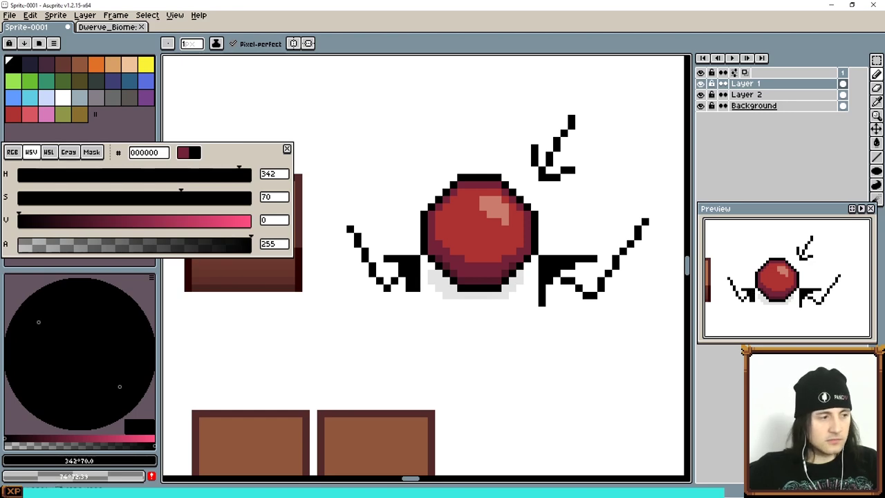
- Switch to the browser to study the shaded-shapes and potion-bottle reference sheets, and return to Aseprite
{"action": "key", "text": "alt+Tab"}
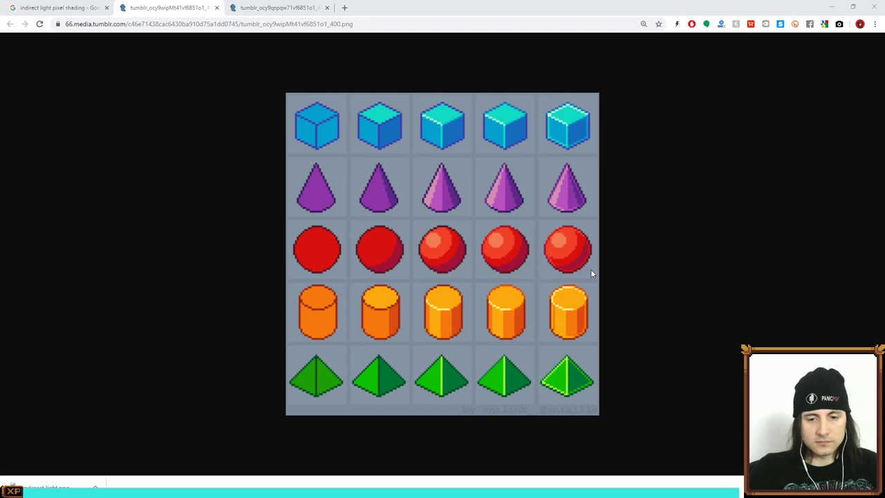
{"action": "left_click", "coordinate": [275, 9]}
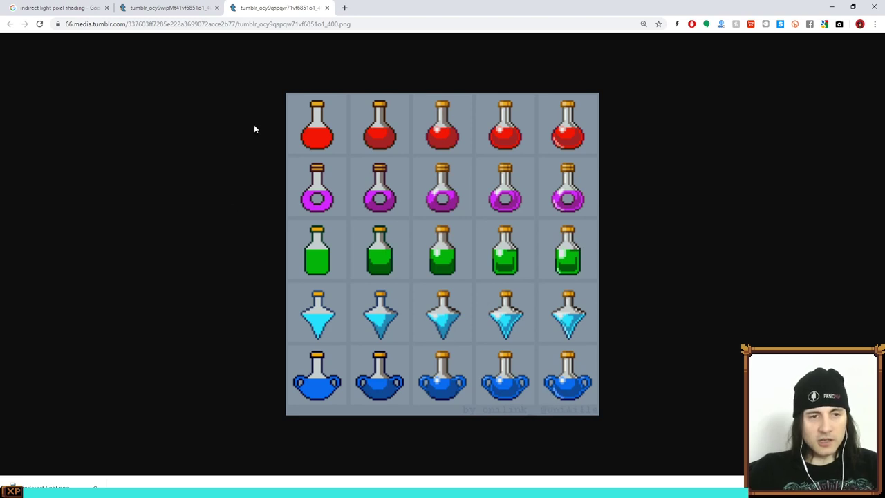
{"action": "left_click", "coordinate": [832, 6]}
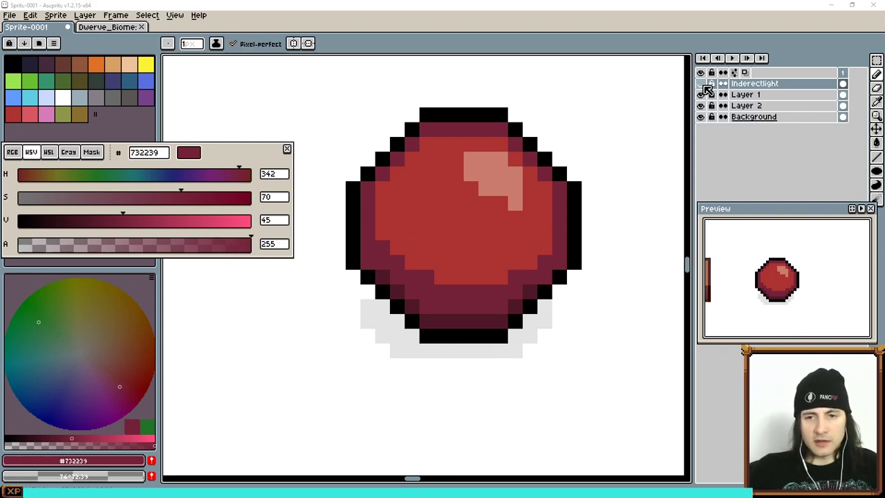
- Show the Inderectlight layer and merge it down into Layer 1
{"action": "left_click", "coordinate": [701, 84]}
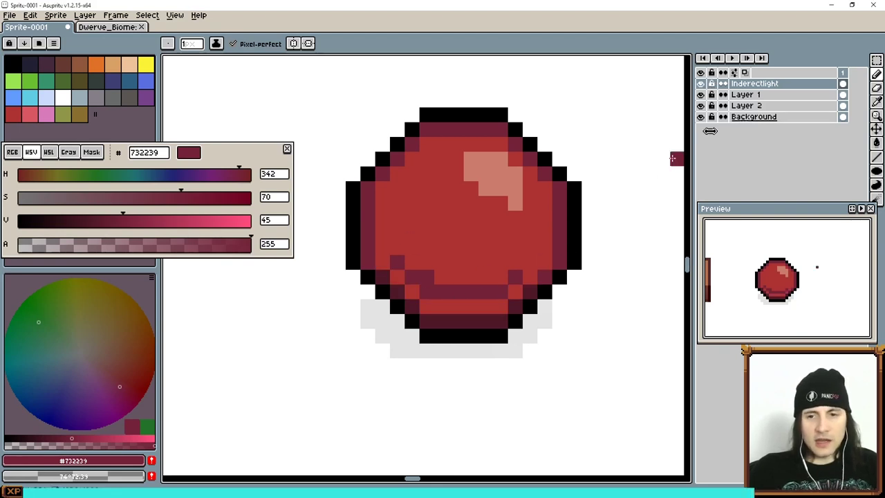
{"action": "right_click", "coordinate": [750, 84]}
{"action": "left_click", "coordinate": [780, 168]}
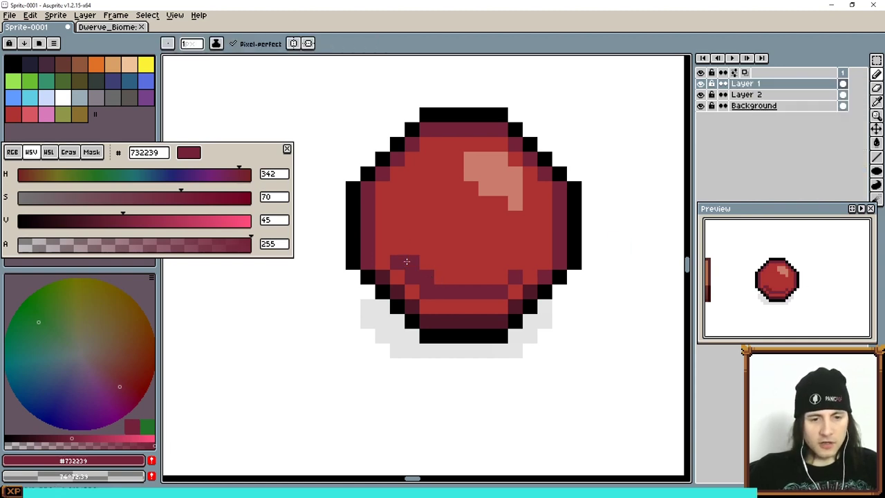
- Thicken the purplish red shadow band upward along the circle's lower curve, and clean up its upper edge with the base red
{"action": "left_click", "coordinate": [397, 247]}
{"action": "mouse_move", "coordinate": [442, 277]}
{"action": "left_mouse_down"}
{"action": "mouse_move", "coordinate": [511, 272]}
{"action": "mouse_move", "coordinate": [444, 274]}
{"action": "mouse_move", "coordinate": [397, 234]}
{"action": "left_mouse_up"}
{"action": "left_click_drag", "start_coordinate": [502, 262], "coordinate": [525, 265]}
{"action": "left_click", "coordinate": [509, 250], "text": "alt"}
{"action": "left_click", "coordinate": [501, 260]}
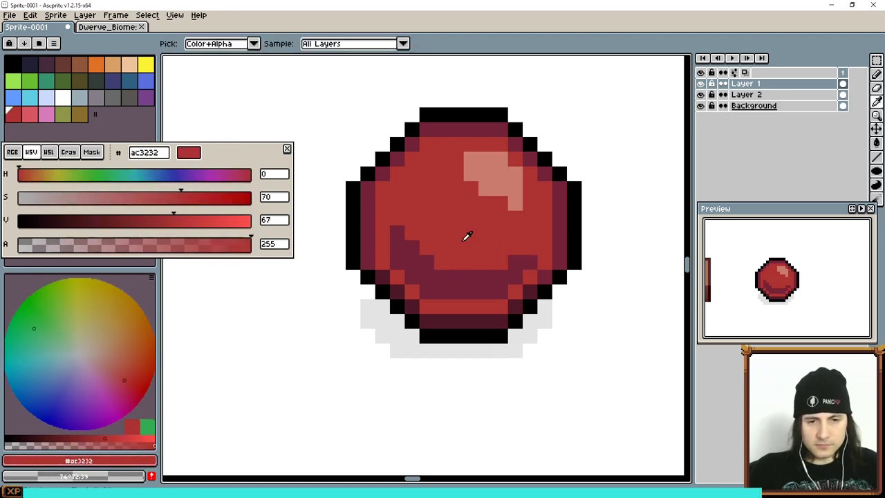
- Raise the base red to value 74 and paint a lighter band along the circle's upper and side edges inside the purple rim
{"action": "left_click", "coordinate": [191, 220]}
{"action": "key", "text": "b"}
{"action": "left_click_drag", "start_coordinate": [397, 186], "coordinate": [387, 197]}
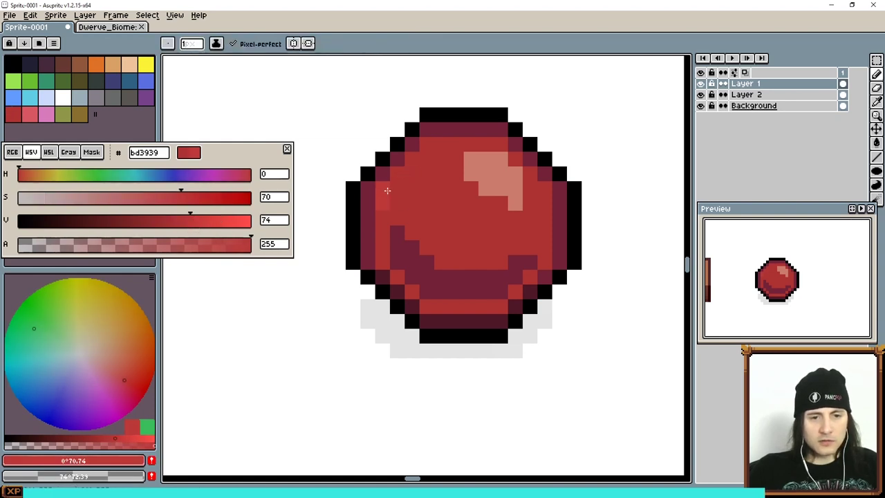
{"action": "left_click_drag", "start_coordinate": [431, 148], "coordinate": [487, 144]}
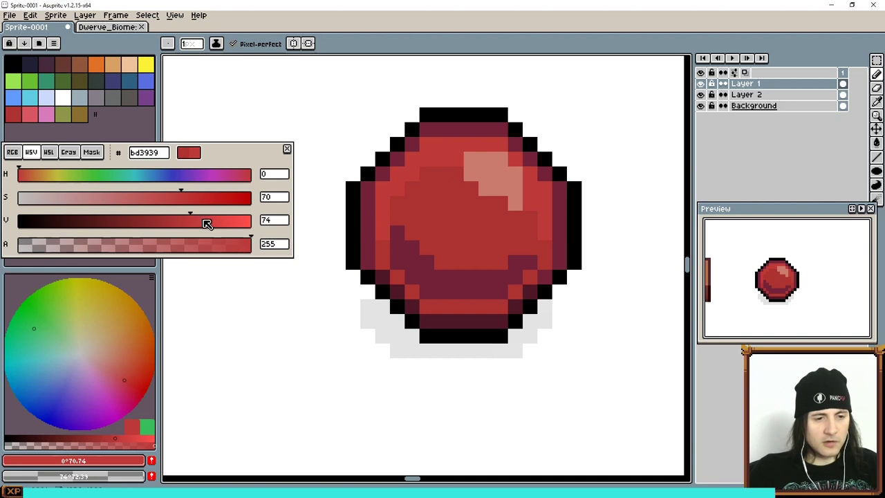
- Raise the lighter red to value 78, fill the circle's upper band with it, and resample the new colour
{"action": "left_click_drag", "start_coordinate": [206, 224], "coordinate": [200, 219]}
{"action": "key", "text": "g"}
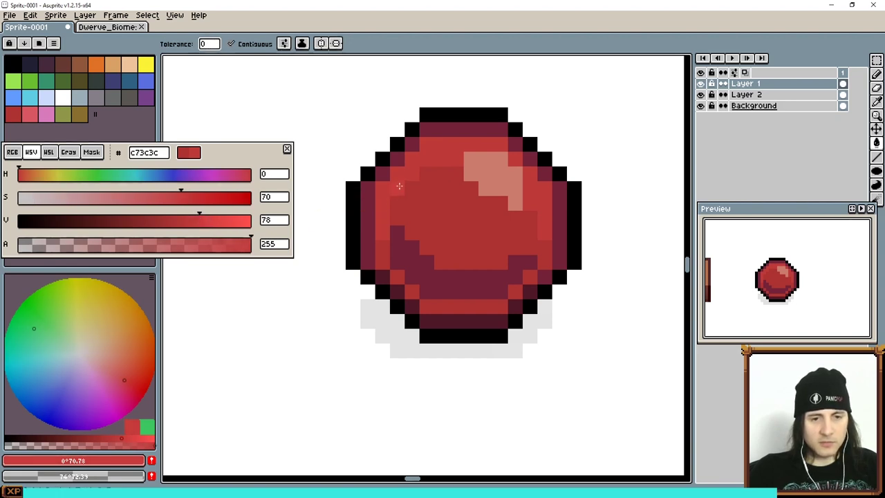
{"action": "left_click", "coordinate": [535, 174], "text": "alt"}
{"action": "key", "text": "b"}
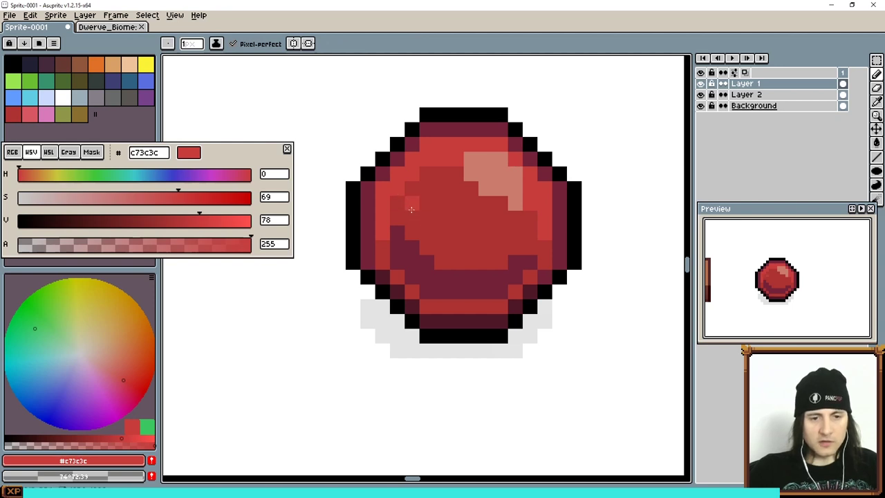
- Sample the circle's highlight colour and place small highlight pixels along the upper-left part of the lighter red band
{"action": "left_click", "coordinate": [482, 160], "text": "alt"}
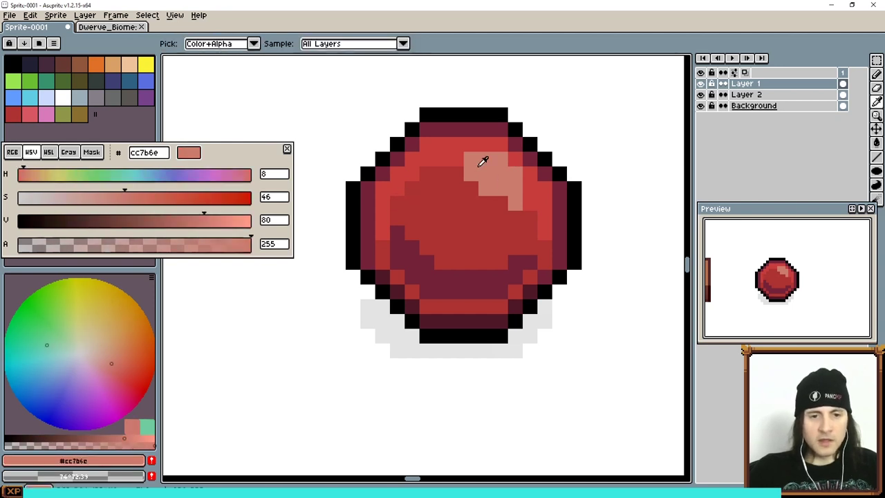
{"action": "left_click", "coordinate": [437, 161]}
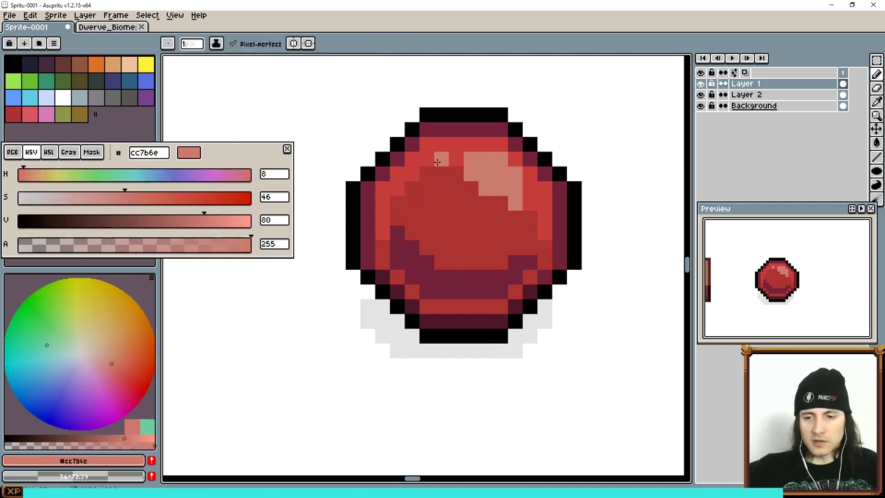
{"action": "key", "text": "alt"}
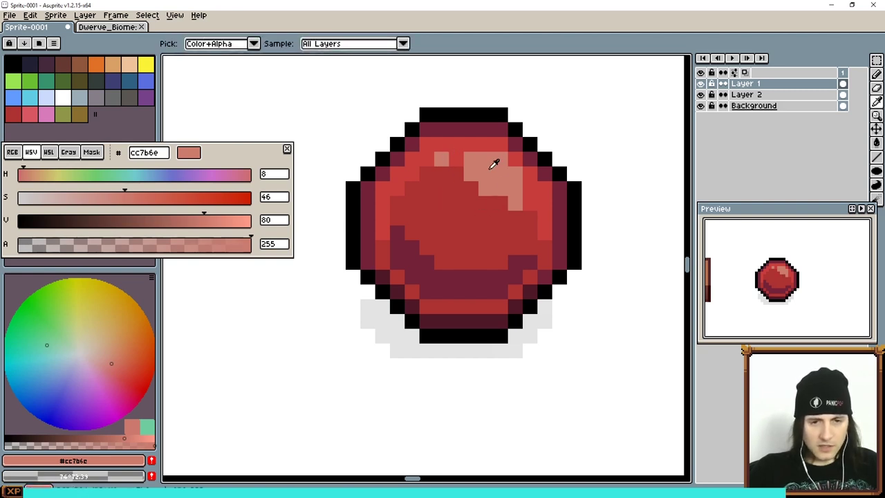
{"action": "left_click", "coordinate": [383, 188]}
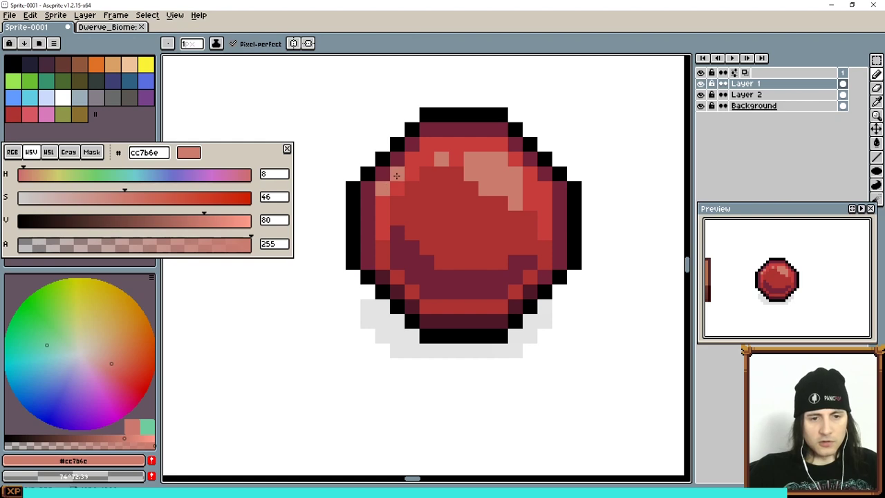
{"action": "left_click", "coordinate": [397, 175]}
{"action": "left_click", "coordinate": [382, 201]}
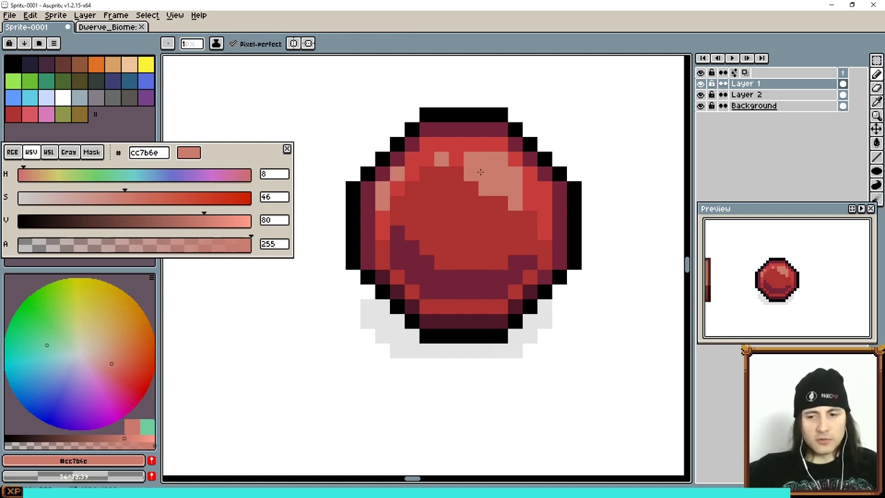
- Sample the lighter red, set its alpha to 137, and blend it over the end pixels of the circle's upper-left highlight
{"action": "key", "text": "alt"}
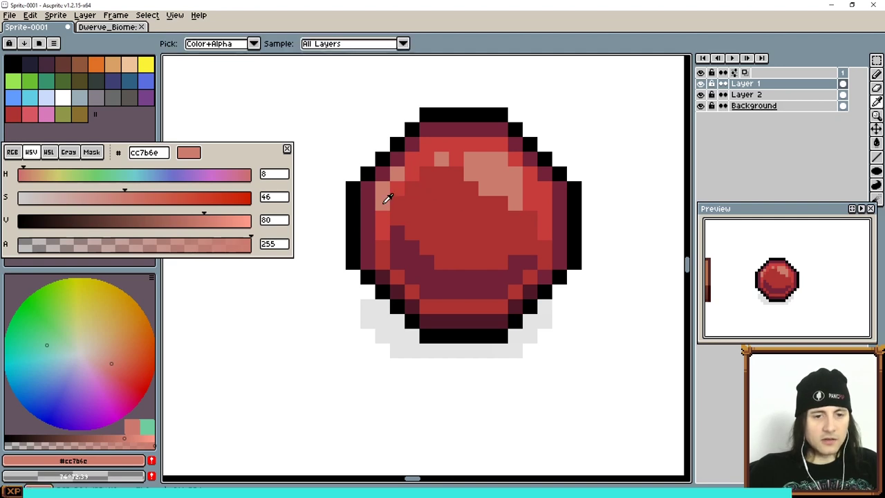
{"action": "left_click", "coordinate": [386, 214], "text": "alt"}
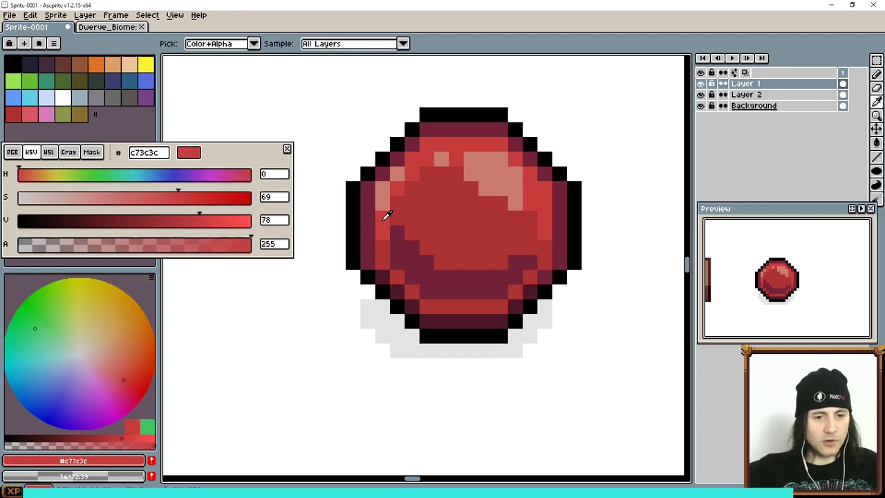
{"action": "left_click", "coordinate": [143, 244]}
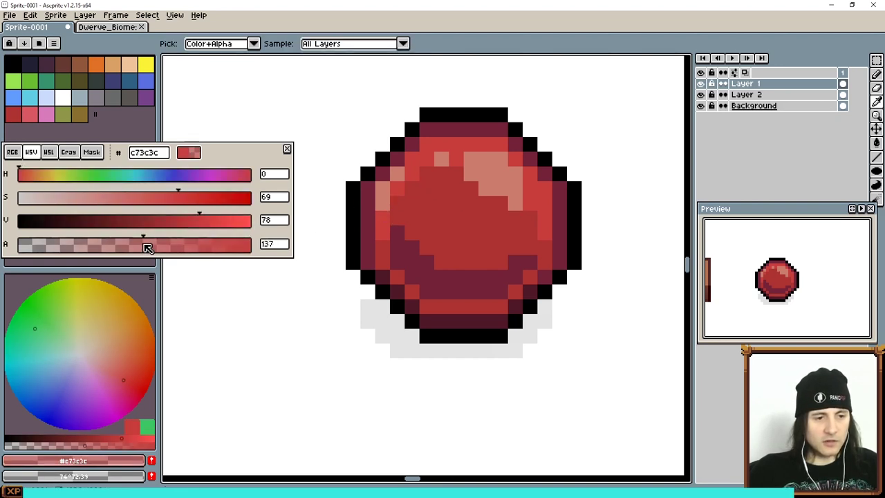
{"action": "left_click", "coordinate": [386, 206]}
{"action": "left_click", "coordinate": [403, 174]}
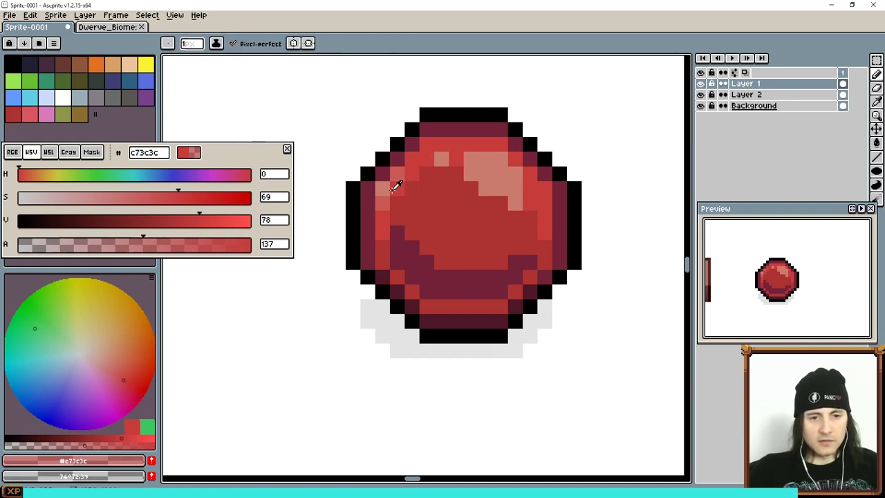
- Sample the blended highlight tone and paint it beside the small upper-left highlight and along the outer edge of the upper-right highlight
{"action": "left_click", "coordinate": [385, 198], "text": "alt"}
{"action": "left_click", "coordinate": [431, 160]}
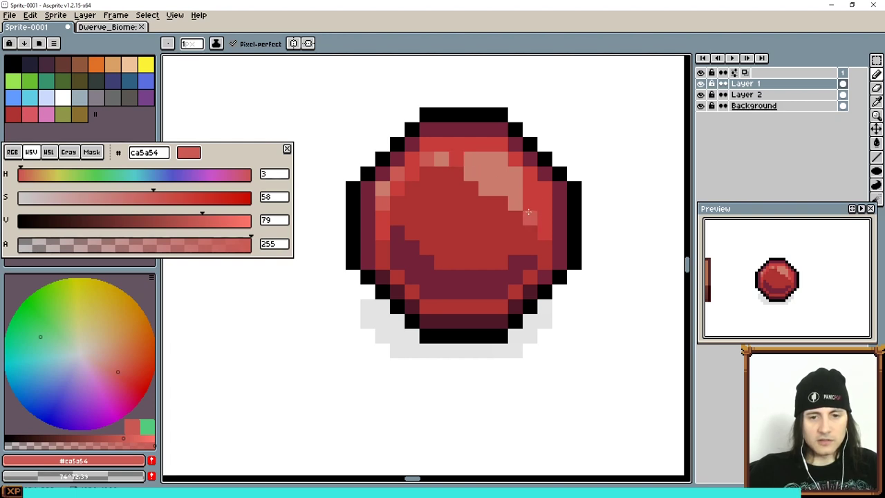
{"action": "mouse_move", "coordinate": [529, 203]}
{"action": "left_mouse_down"}
{"action": "mouse_move", "coordinate": [522, 172]}
{"action": "mouse_move", "coordinate": [500, 145]}
{"action": "mouse_move", "coordinate": [456, 144]}
{"action": "left_mouse_up"}
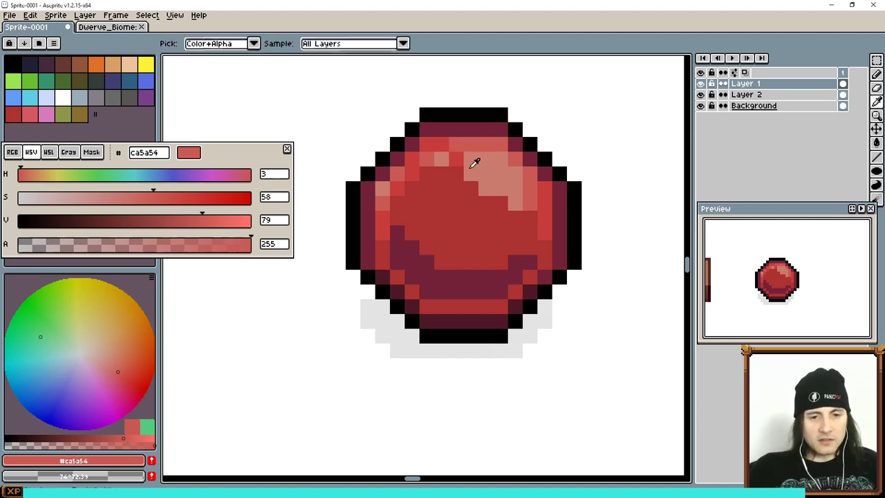
- Trim the lower edge of the upper-right highlight with the lighter red, and sample the base red to clean up beneath it
{"action": "left_click", "coordinate": [462, 152], "text": "alt"}
{"action": "left_click", "coordinate": [484, 190]}
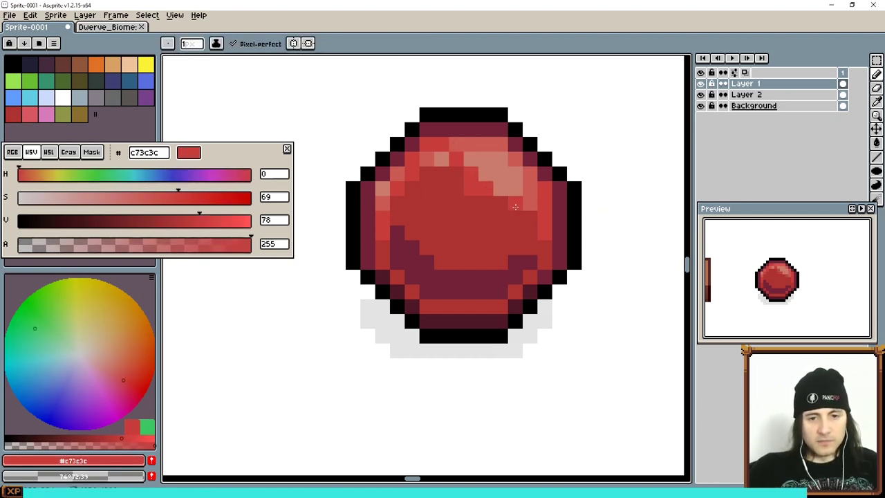
{"action": "left_click", "coordinate": [483, 199], "text": "alt"}
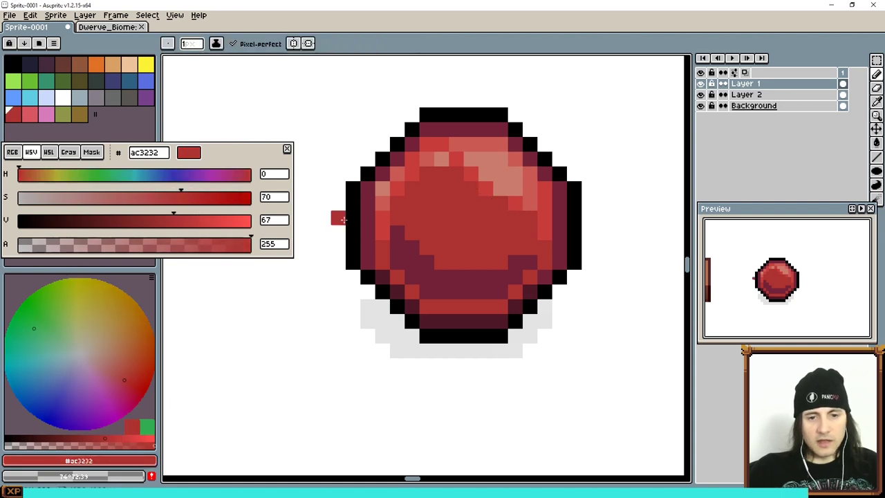
{"action": "left_click", "coordinate": [487, 189]}
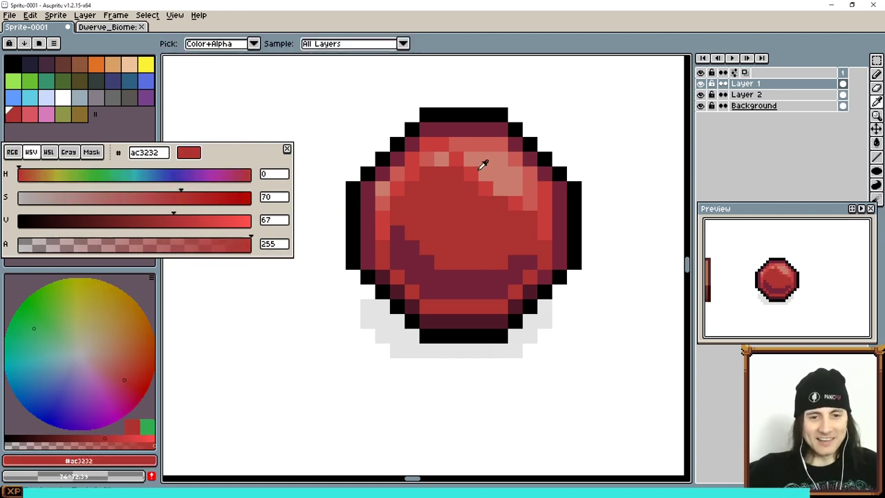
- Paint a lighter red patch inside the circle's upper-left area and add a few blended highlight-tone pixels at its upper part
{"action": "left_click", "coordinate": [440, 192], "text": "alt"}
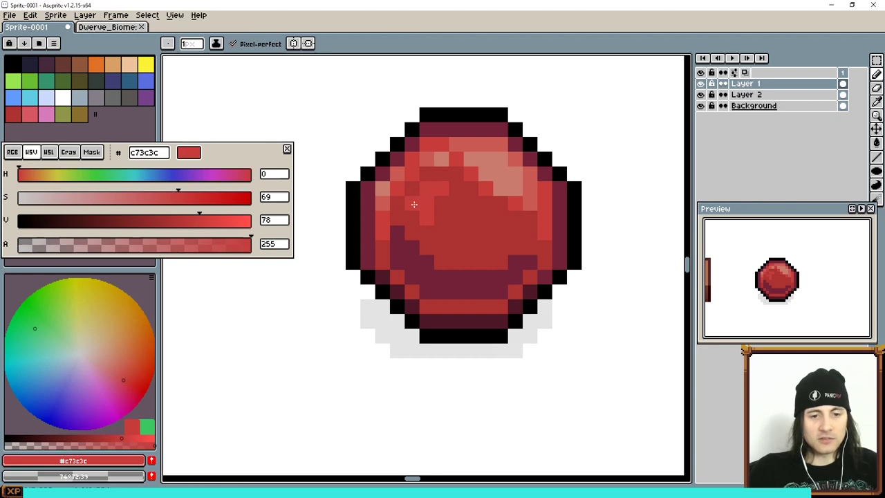
{"action": "left_click_drag", "start_coordinate": [430, 215], "coordinate": [421, 222]}
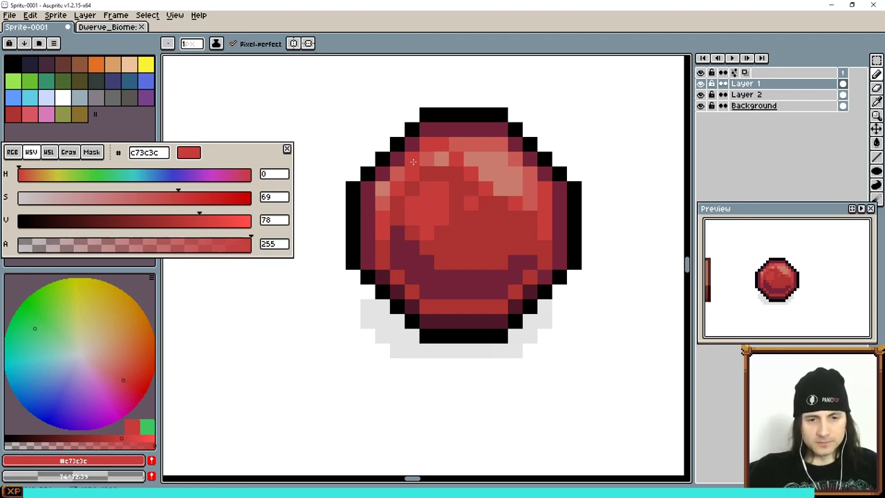
{"action": "left_click", "coordinate": [437, 187], "text": "alt"}
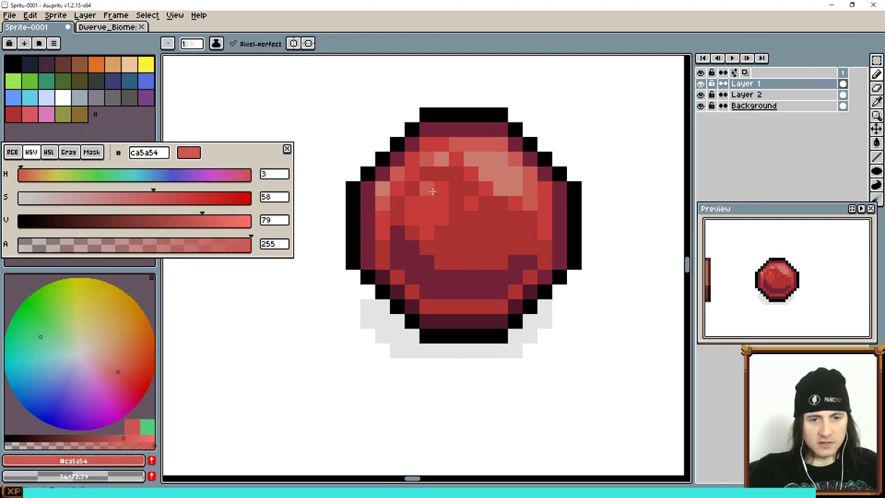
{"action": "left_click", "coordinate": [429, 191]}
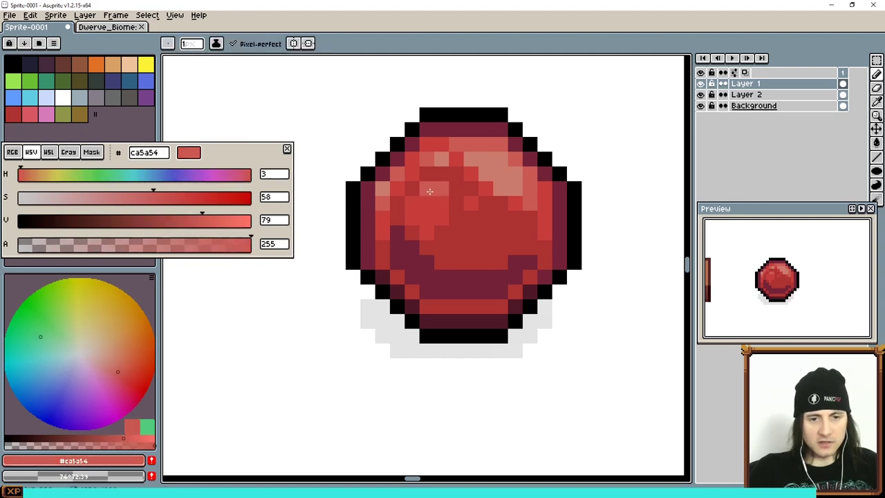
{"action": "left_click", "coordinate": [486, 173]}
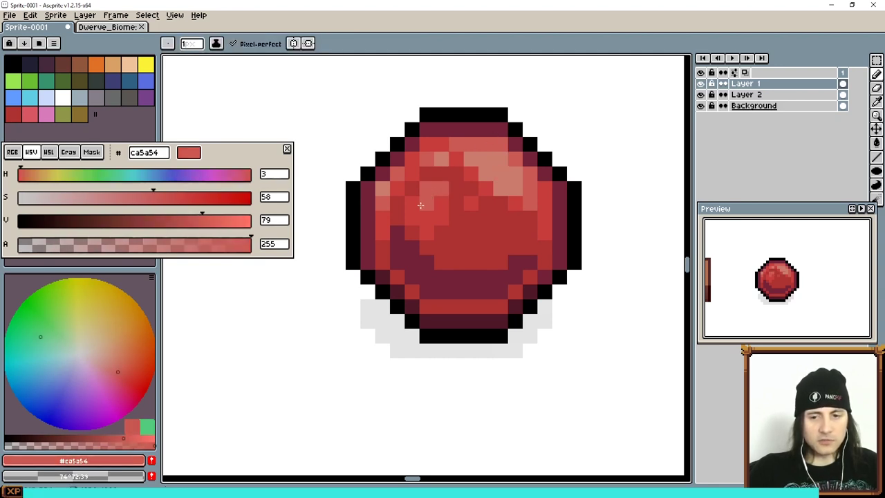
- Change the sampled highlight colour to saturation 22 and value 87, and place brightest pixels in the upper-right highlight and on the upper-left edge
{"action": "key", "text": "alt"}
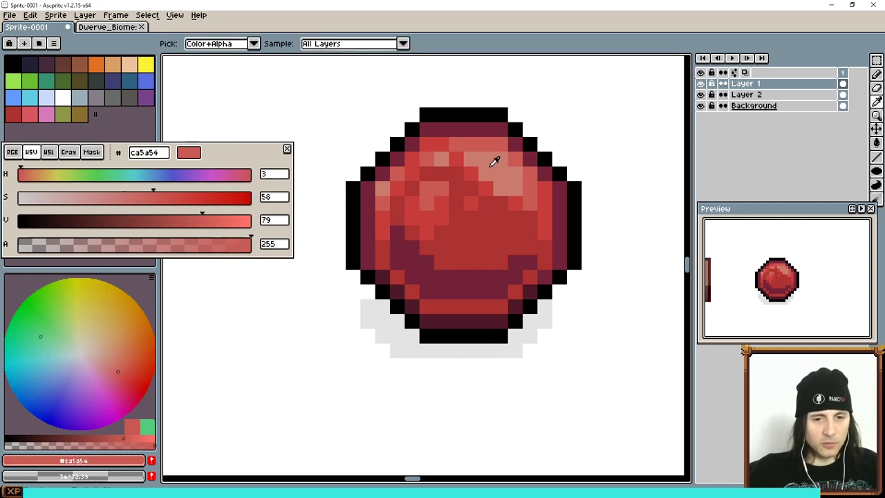
{"action": "left_click", "coordinate": [494, 161]}
{"action": "left_click_drag", "start_coordinate": [87, 200], "coordinate": [76, 200]}
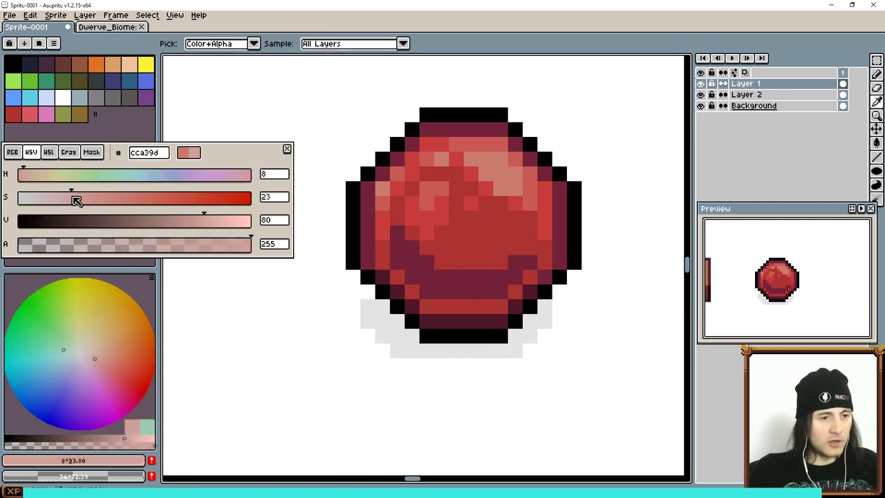
{"action": "left_click_drag", "start_coordinate": [209, 221], "coordinate": [223, 219]}
{"action": "left_click", "coordinate": [498, 163]}
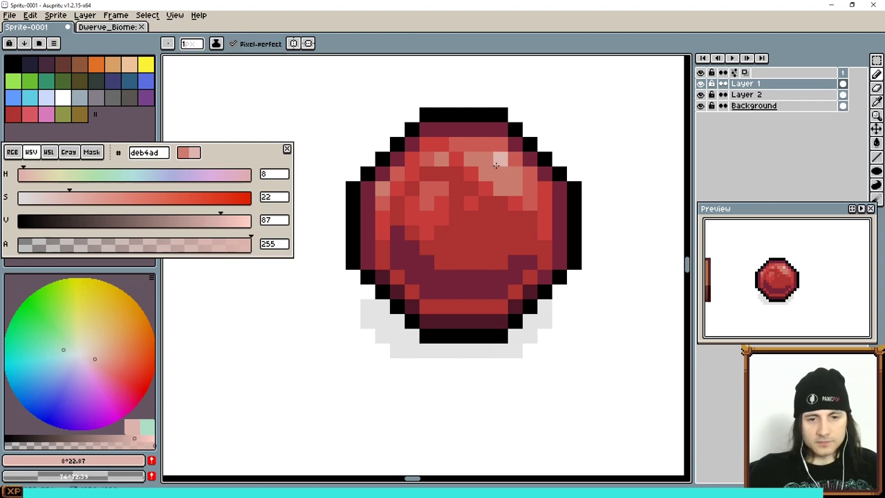
{"action": "left_click", "coordinate": [488, 165]}
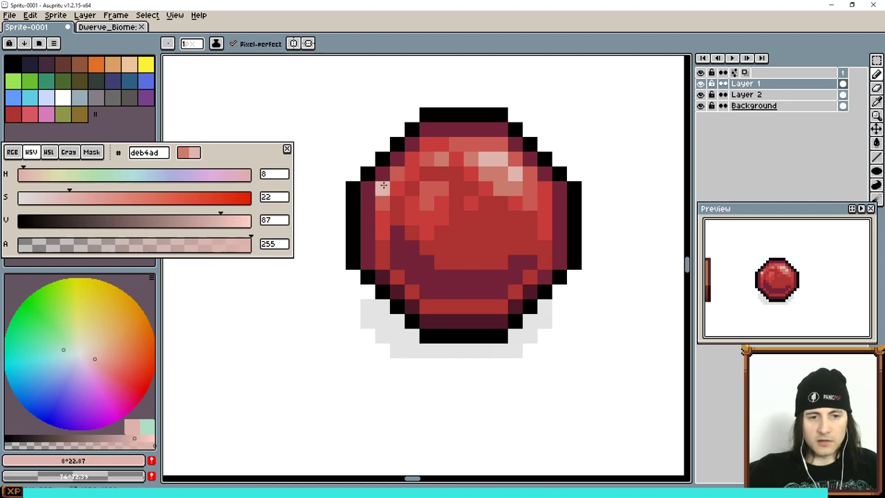
{"action": "left_click_drag", "start_coordinate": [382, 186], "coordinate": [396, 173]}
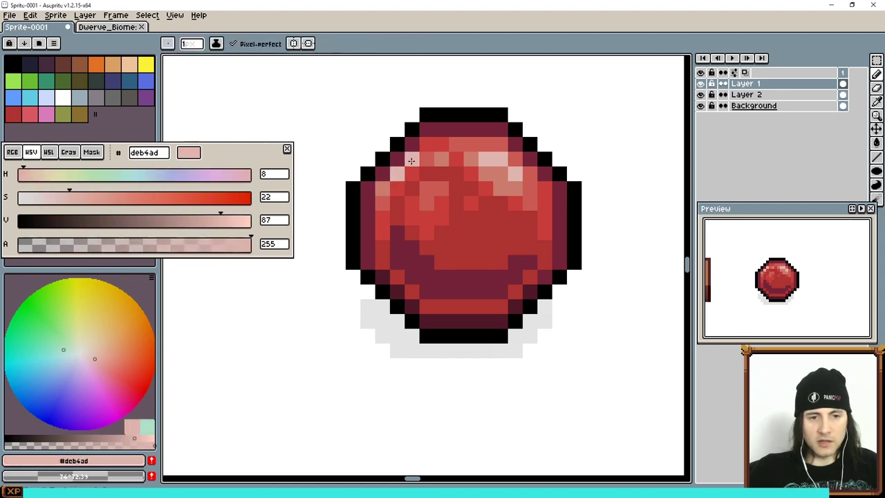
{"action": "left_click", "coordinate": [408, 162], "text": "alt"}
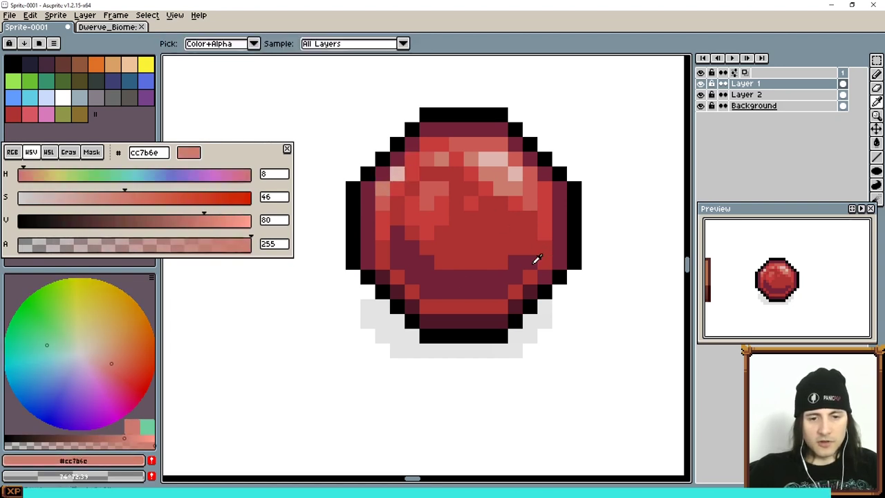
- Sample the purplish shadow colour, blend it over the base red at alpha 120, and sample the resulting in-between shade
{"action": "left_click", "coordinate": [436, 277], "text": "alt"}
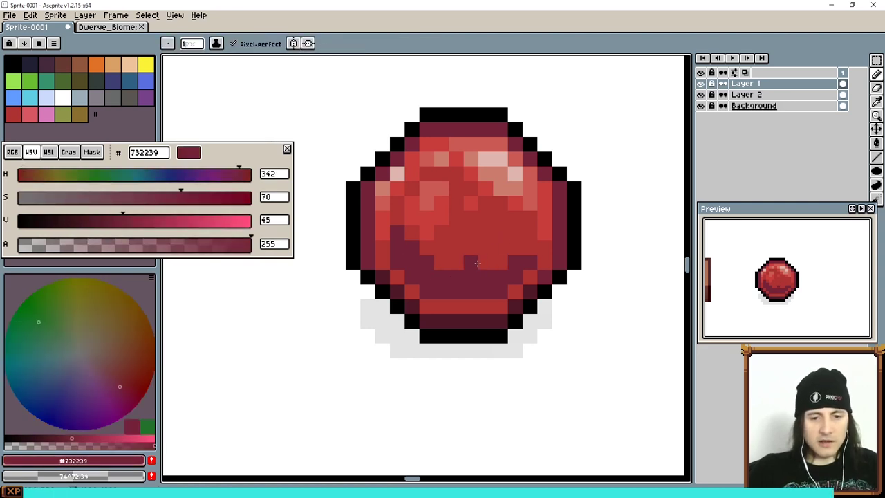
{"action": "key", "text": "alt"}
{"action": "left_click", "coordinate": [128, 246]}
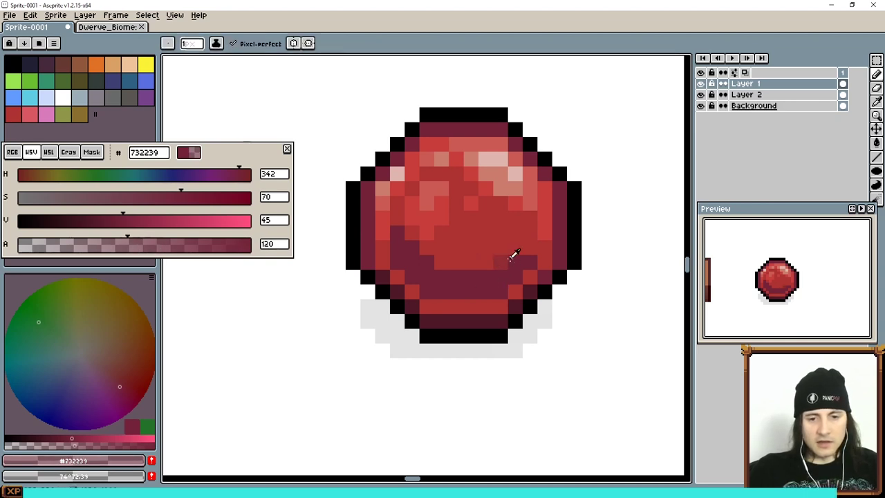
{"action": "key", "text": "alt"}
{"action": "left_click", "coordinate": [503, 258]}
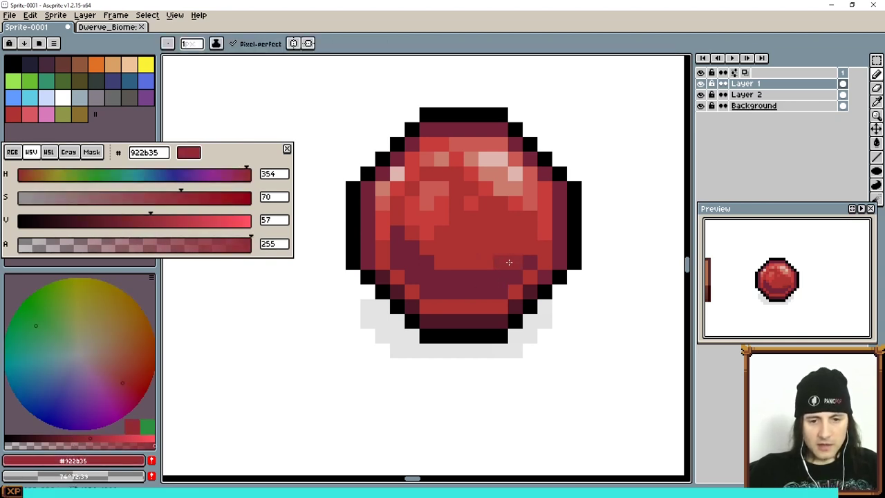
- Paint the in-between shade along the upper edge of the shadow band and over the reflected-light strip below it
{"action": "left_click_drag", "start_coordinate": [478, 272], "coordinate": [430, 265]}
{"action": "left_click", "coordinate": [401, 233]}
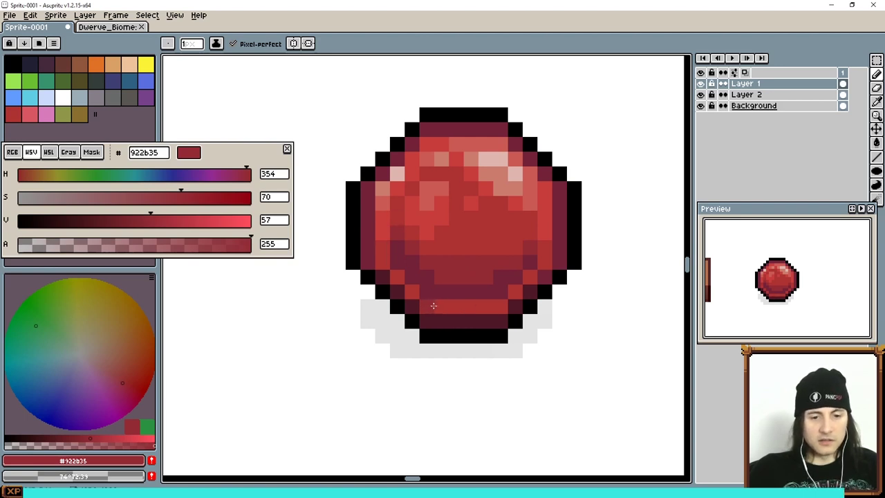
{"action": "left_click", "coordinate": [462, 260], "text": "alt"}
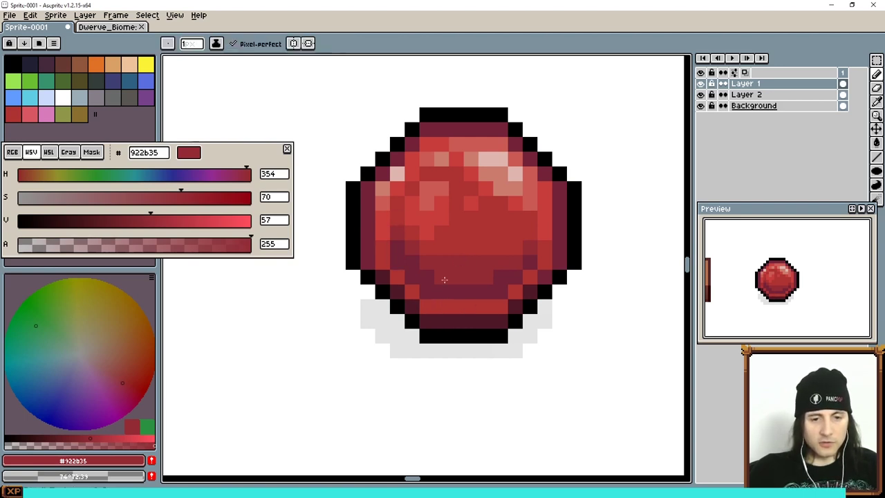
{"action": "left_click_drag", "start_coordinate": [427, 305], "coordinate": [501, 304]}
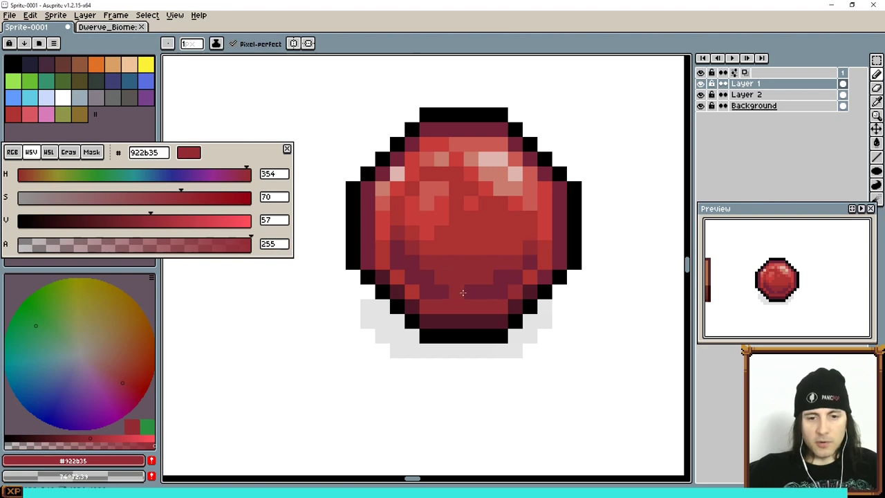
{"action": "left_click", "coordinate": [416, 289]}
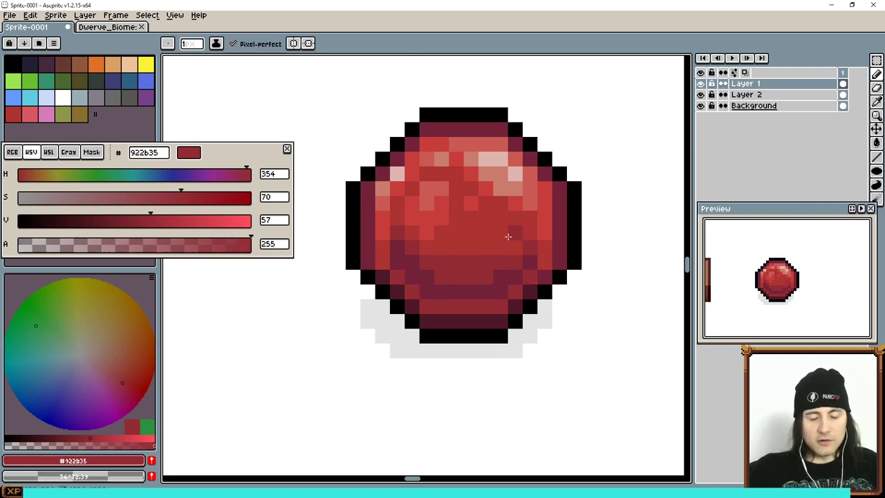
- Select the finished red circle together with its cast shadow using a rectangular marquee
{"action": "scroll", "coordinate": [509, 233], "scroll_direction": "down", "scroll_amount": 4}
{"action": "scroll", "coordinate": [546, 253], "scroll_direction": "down", "scroll_amount": 4}
{"action": "scroll", "coordinate": [549, 249], "scroll_direction": "up", "scroll_amount": 3}
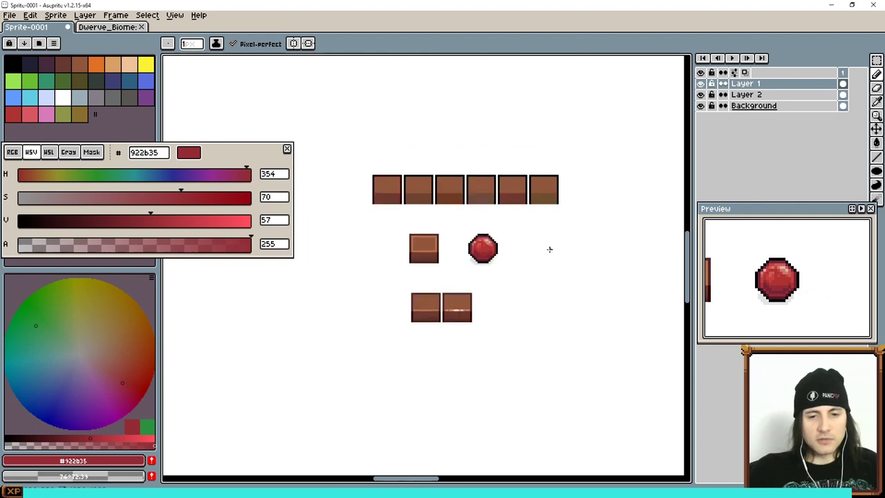
{"action": "left_click_drag", "start_coordinate": [506, 264], "coordinate": [526, 263]}
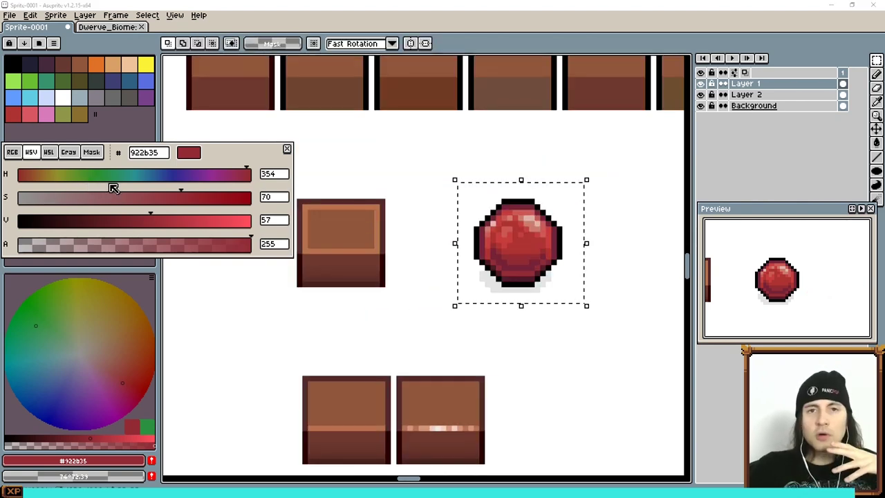
- Recolour the selected red circle with a Hue/Saturation adjustment in HSV mode: hue -48, saturation 23 and value 30
{"action": "left_click", "coordinate": [31, 15]}
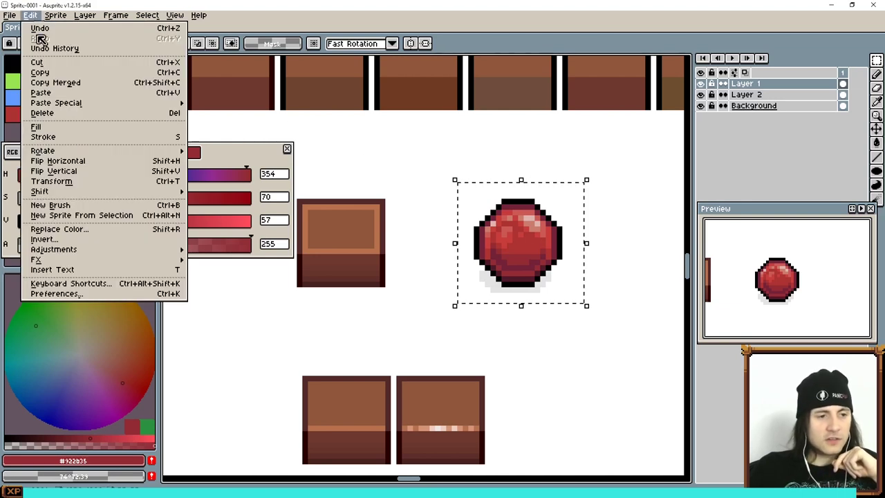
{"action": "mouse_move", "coordinate": [117, 250]}
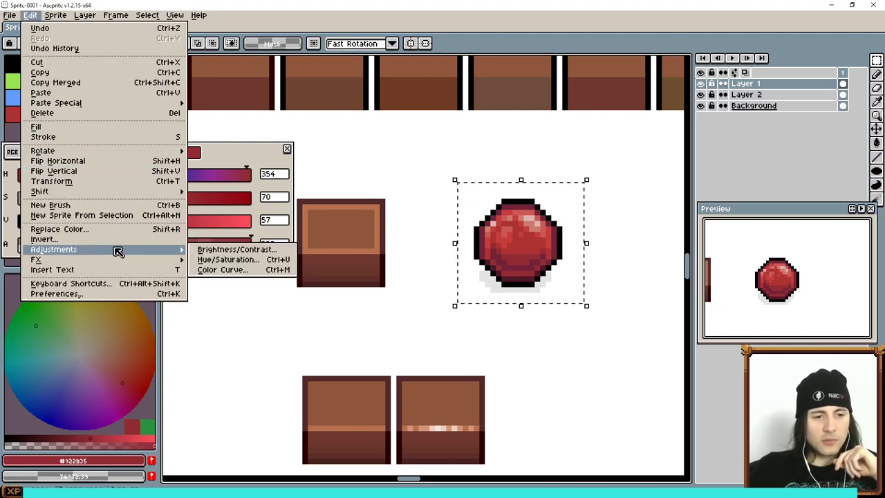
{"action": "left_click", "coordinate": [236, 261]}
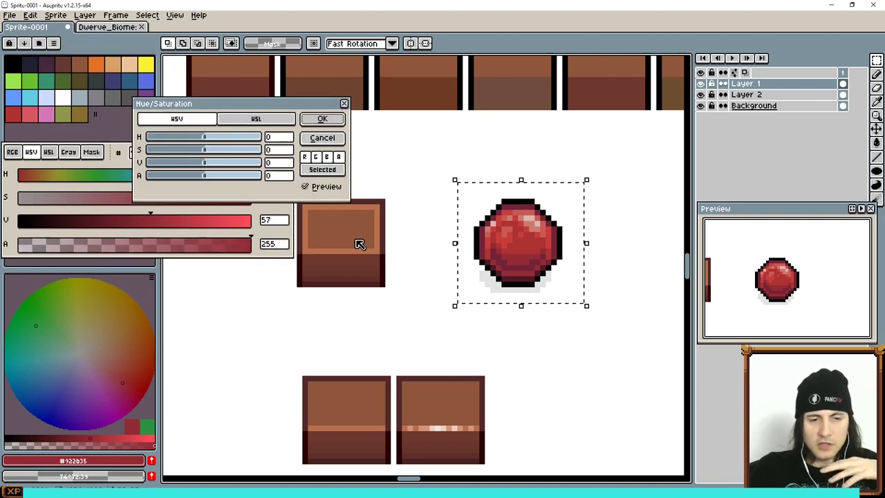
{"action": "left_click_drag", "start_coordinate": [292, 115], "coordinate": [313, 188]}
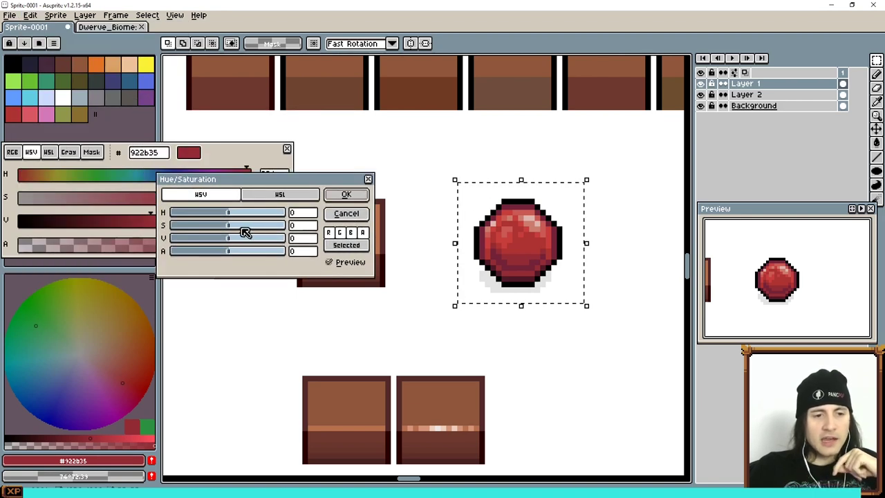
{"action": "left_click_drag", "start_coordinate": [234, 230], "coordinate": [249, 243]}
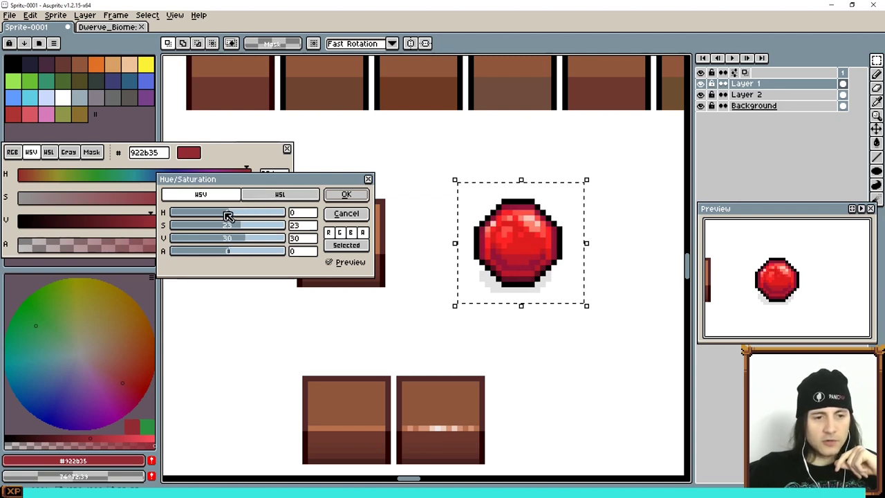
{"action": "mouse_move", "coordinate": [227, 214]}
{"action": "left_mouse_down"}
{"action": "mouse_move", "coordinate": [208, 214]}
{"action": "mouse_move", "coordinate": [215, 218]}
{"action": "left_mouse_up"}
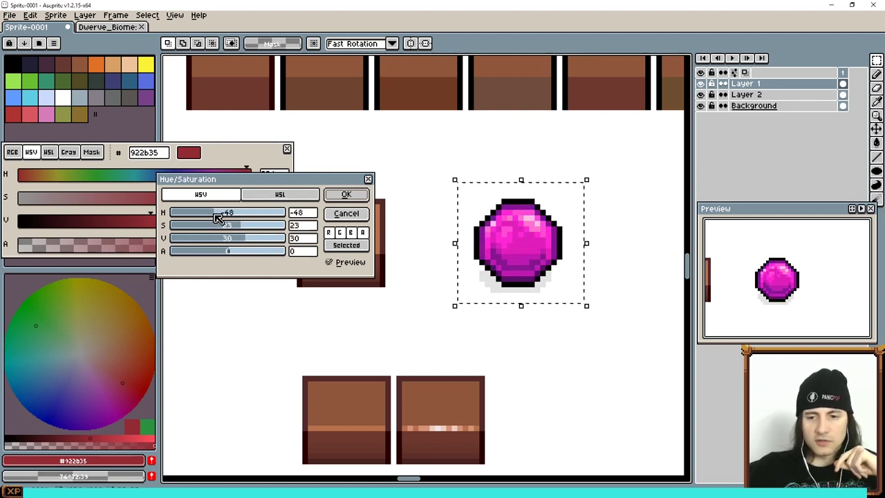
{"action": "left_click", "coordinate": [341, 194]}
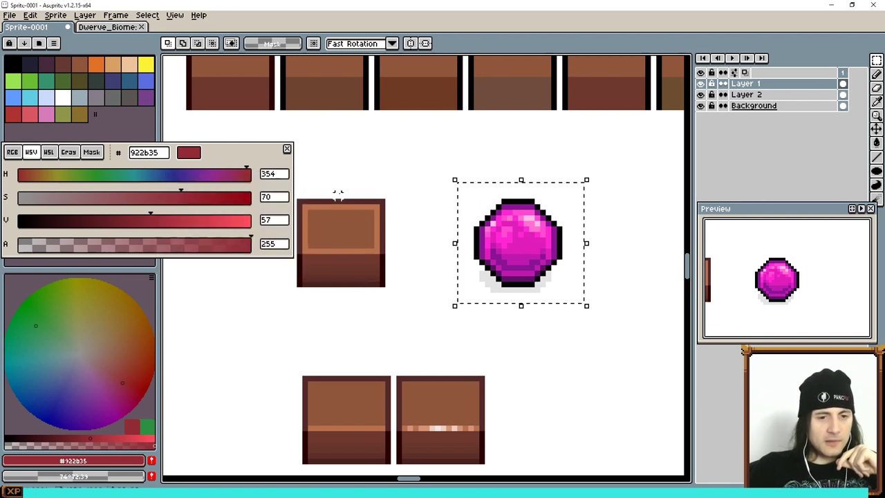
- Apply a Brightness/Contrast adjustment to the selected magenta circle with brightness 12 and contrast -17
{"action": "left_click", "coordinate": [31, 14]}
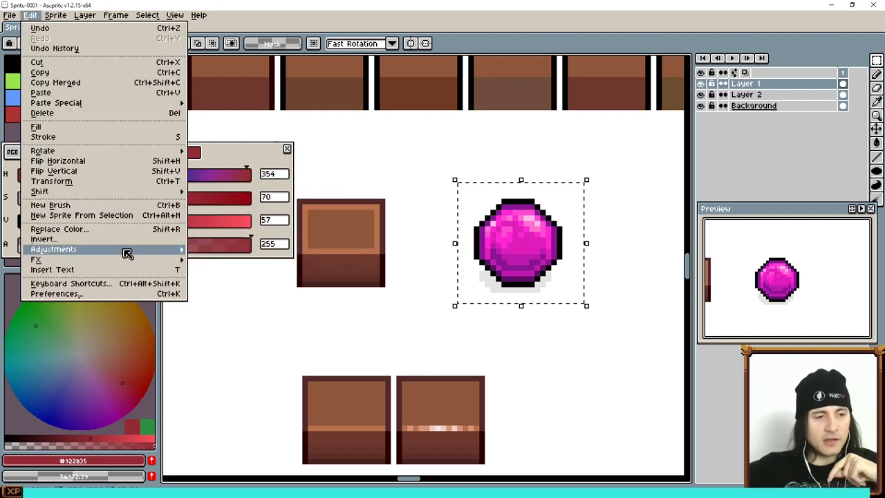
{"action": "mouse_move", "coordinate": [133, 251]}
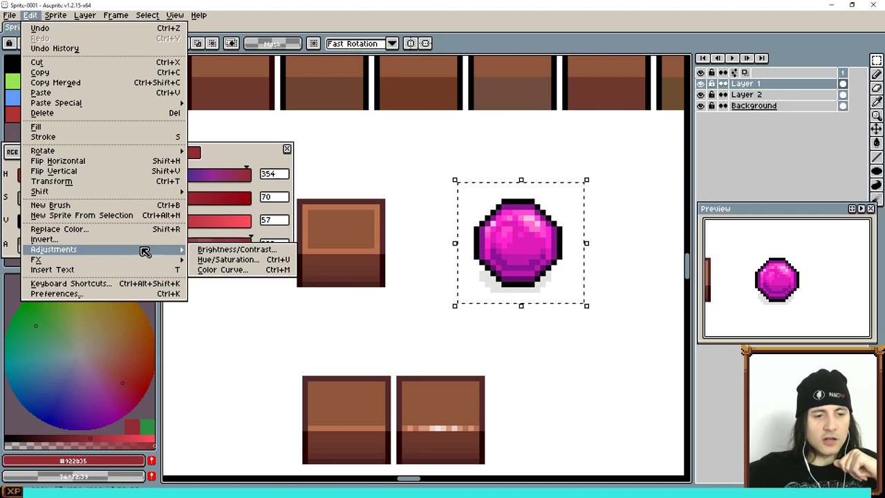
{"action": "left_click", "coordinate": [221, 250]}
{"action": "left_click_drag", "start_coordinate": [657, 237], "coordinate": [243, 227]}
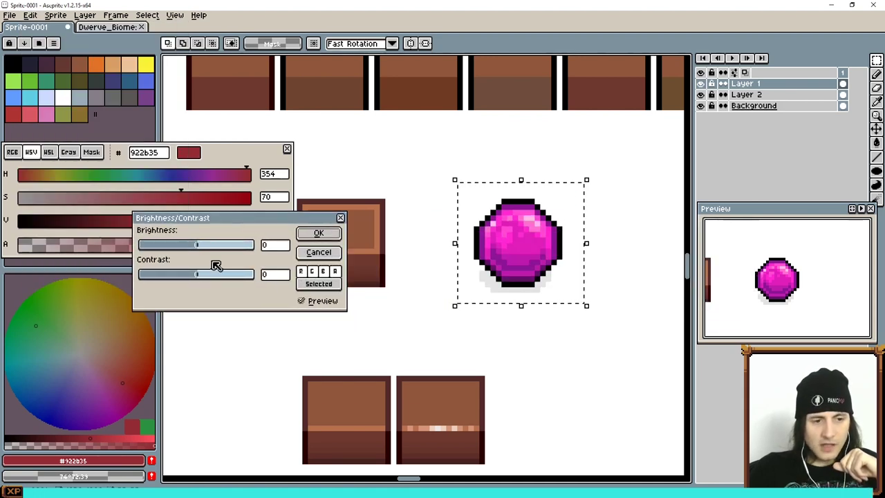
{"action": "mouse_move", "coordinate": [198, 276]}
{"action": "left_mouse_down"}
{"action": "mouse_move", "coordinate": [239, 277]}
{"action": "mouse_move", "coordinate": [182, 275]}
{"action": "mouse_move", "coordinate": [191, 276]}
{"action": "left_mouse_up"}
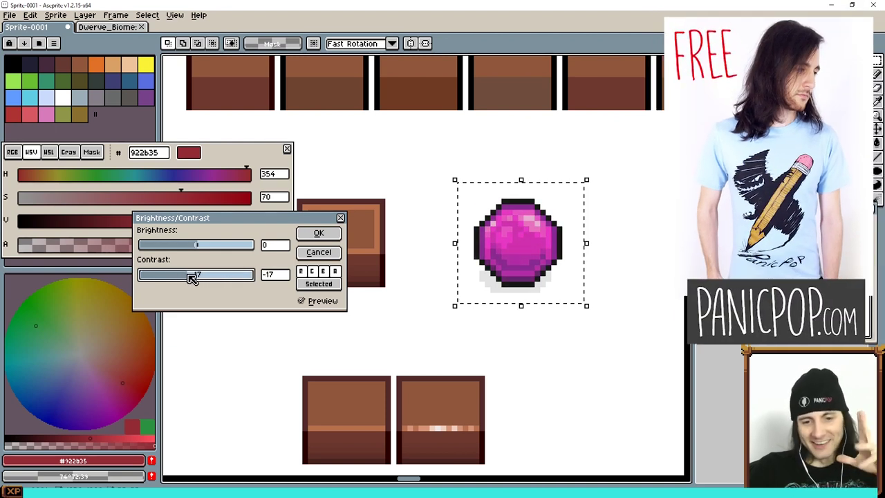
{"action": "left_click_drag", "start_coordinate": [203, 245], "coordinate": [206, 249]}
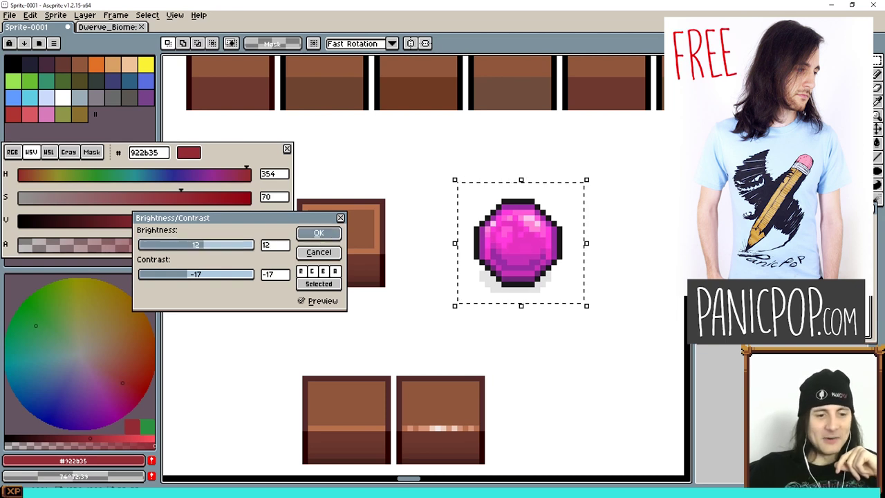
{"action": "left_click", "coordinate": [316, 234]}
{"action": "scroll", "coordinate": [523, 235], "scroll_direction": "down", "scroll_amount": 1}
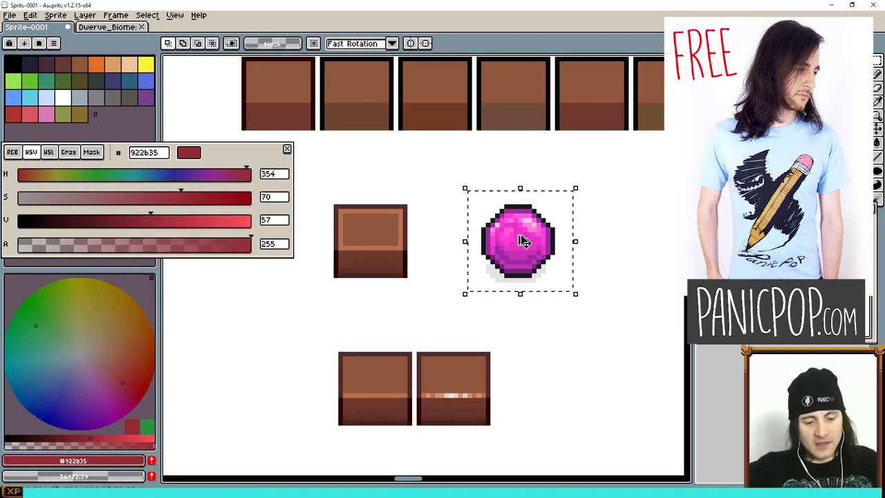